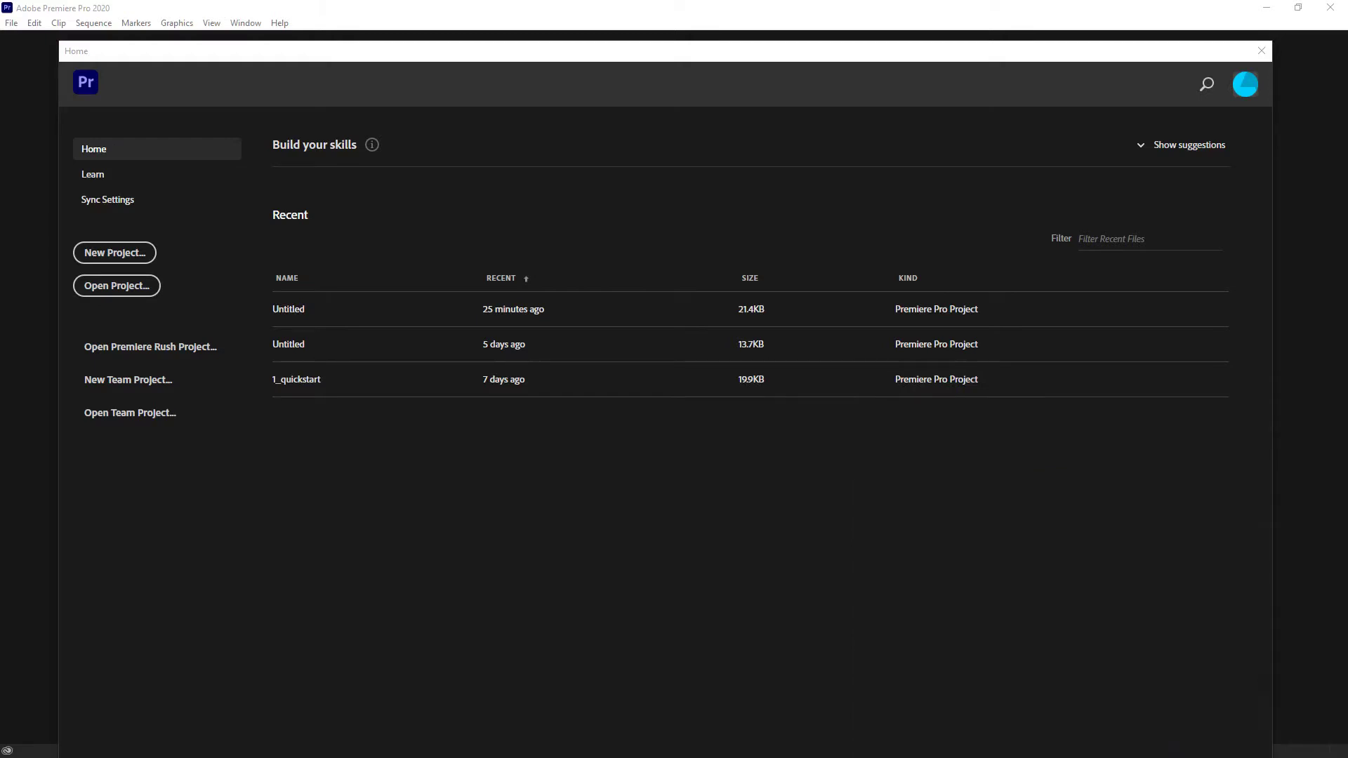
Step: Create a new project named audiotracks
click(102, 256)
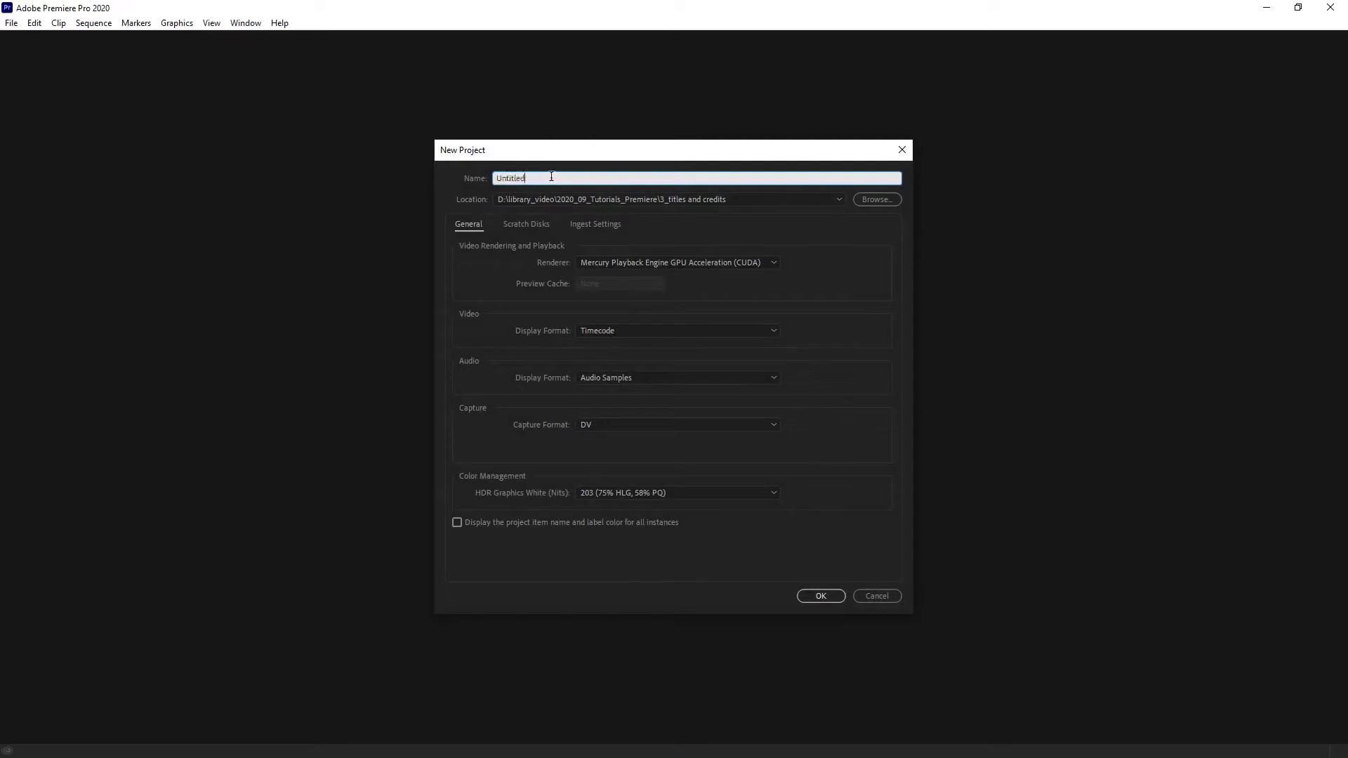
text(audiotracks)
key(Return)
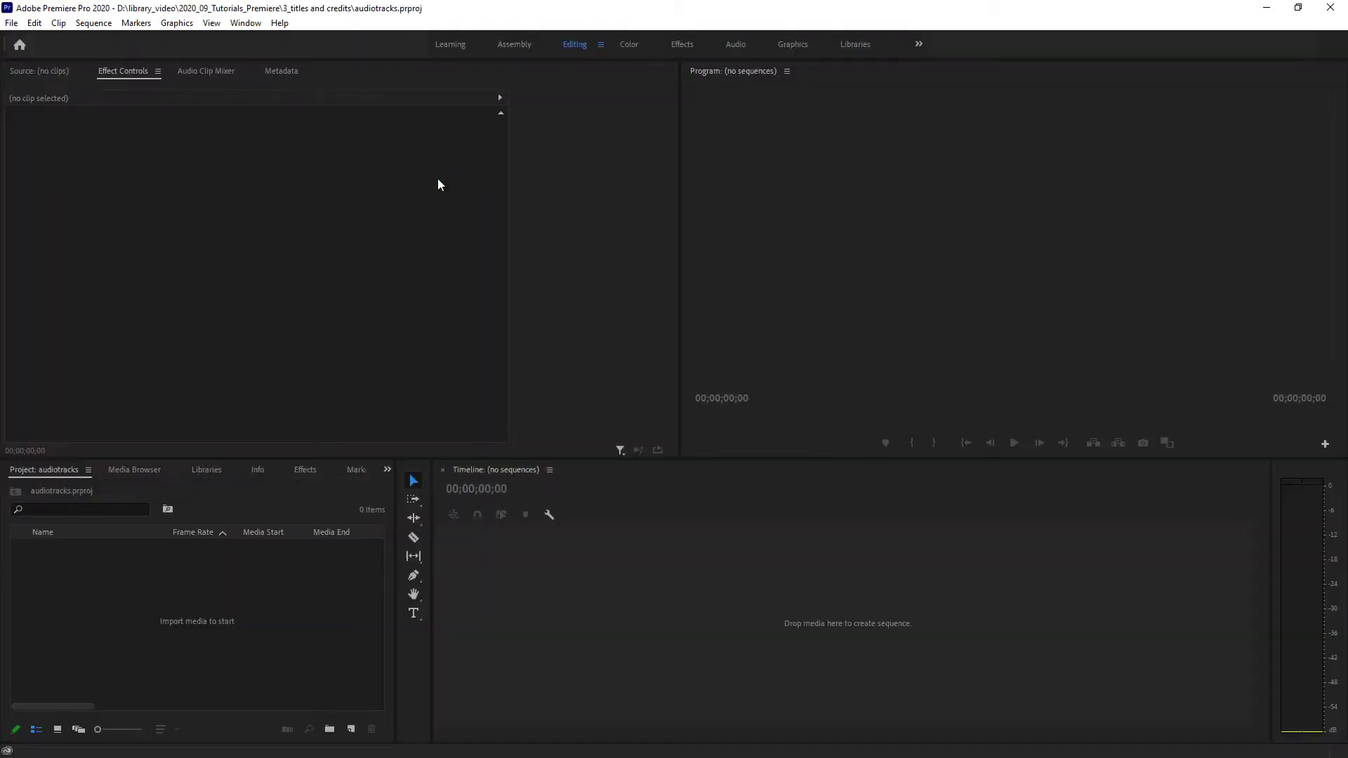
Step: Import nuts.mov from the 4_audio tracks folder into the project
double_click(193, 624)
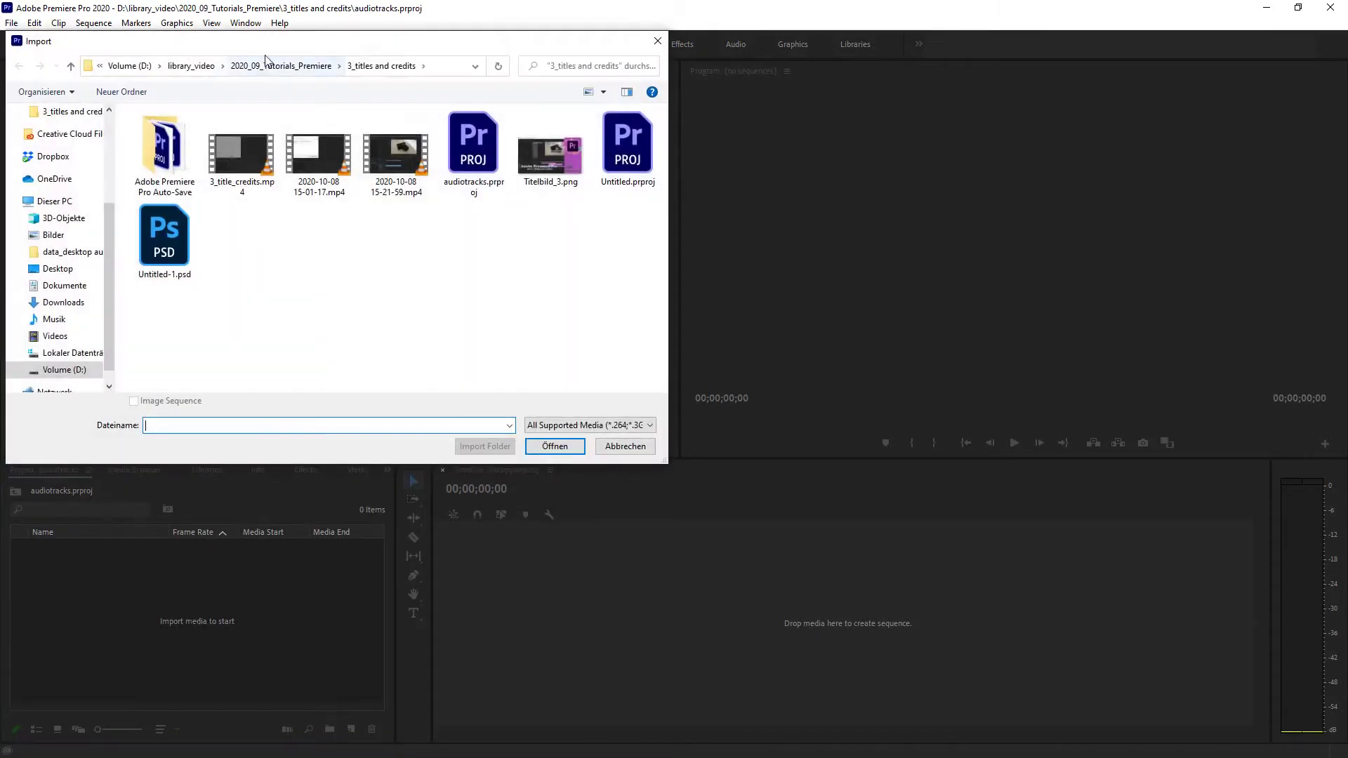
click(281, 65)
double_click(166, 179)
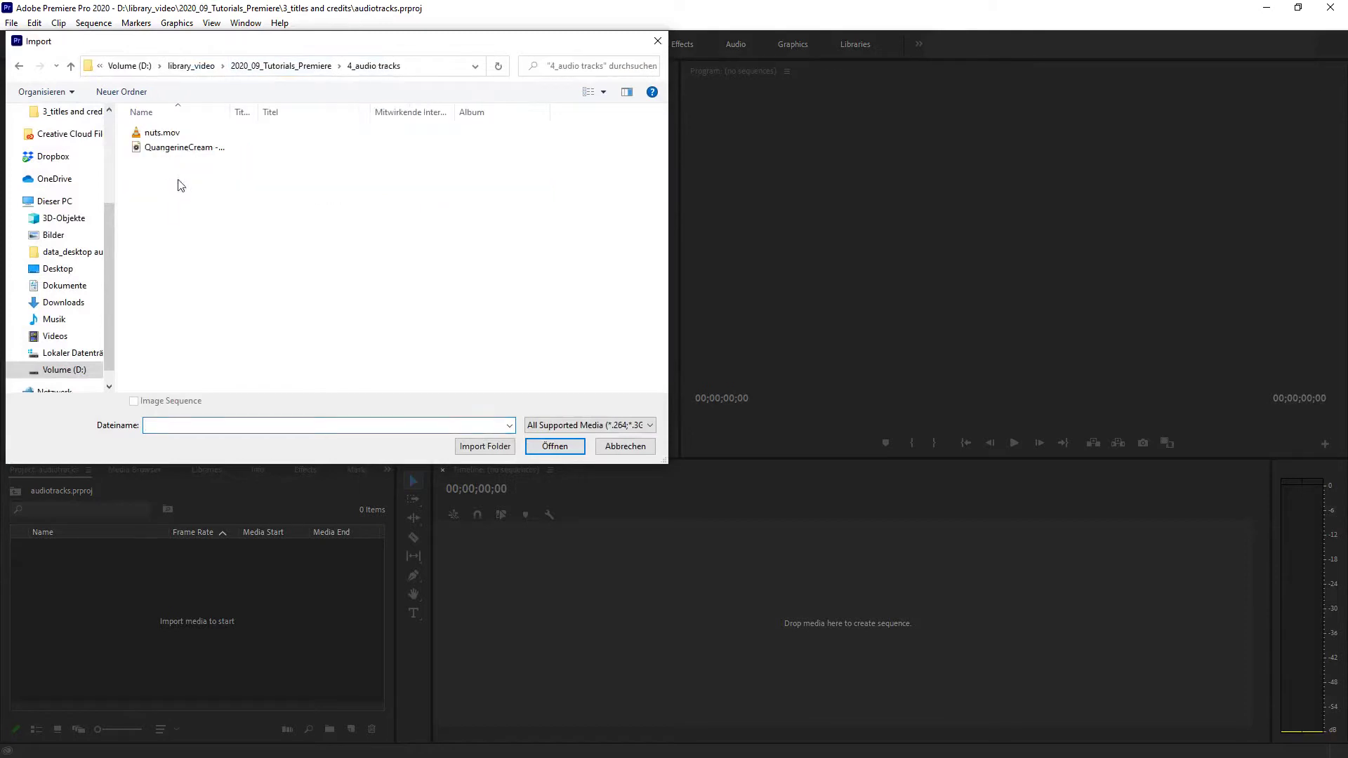
click(157, 134)
double_click(157, 133)
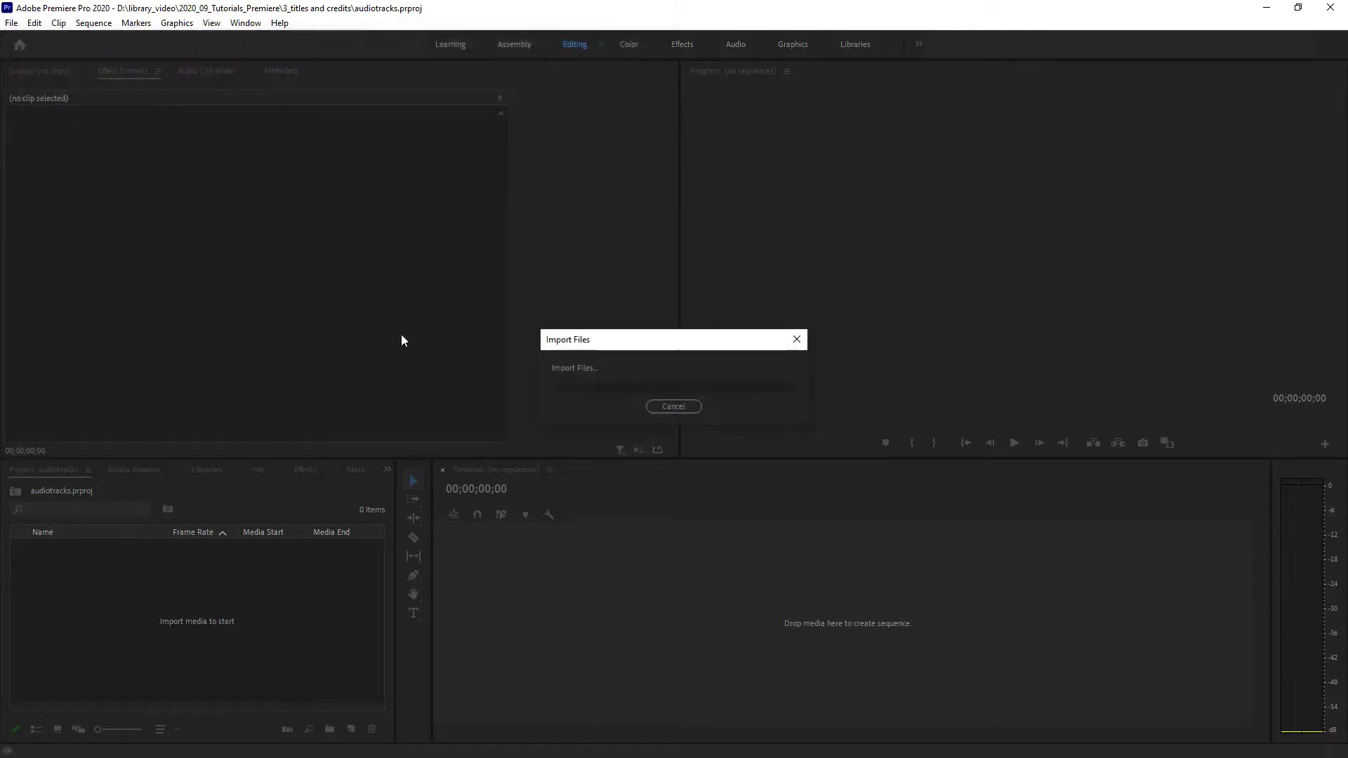
Step: Import the music file QuangerineCream - Noir Et Blanc Vie.mp3 from the 4_audio tracks folder
double_click(99, 594)
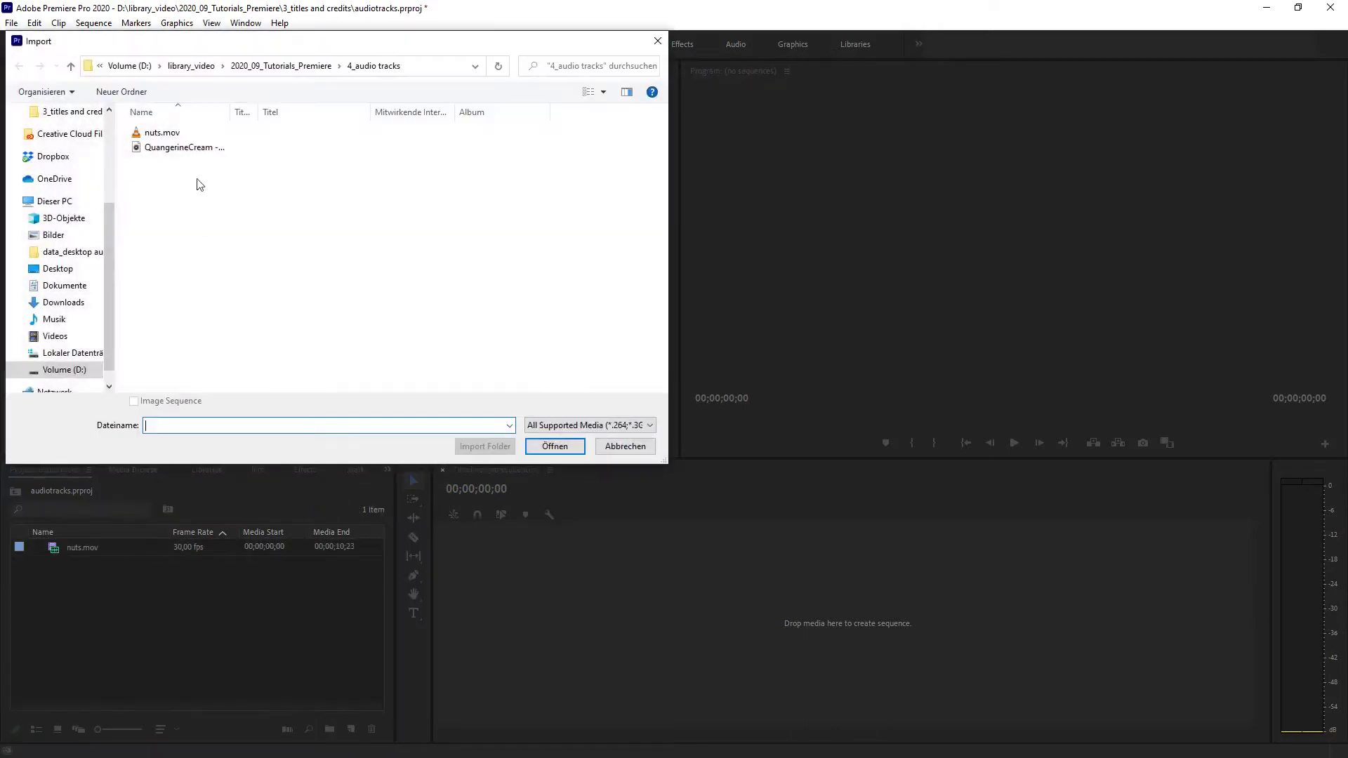
drag(231, 104, 392, 112)
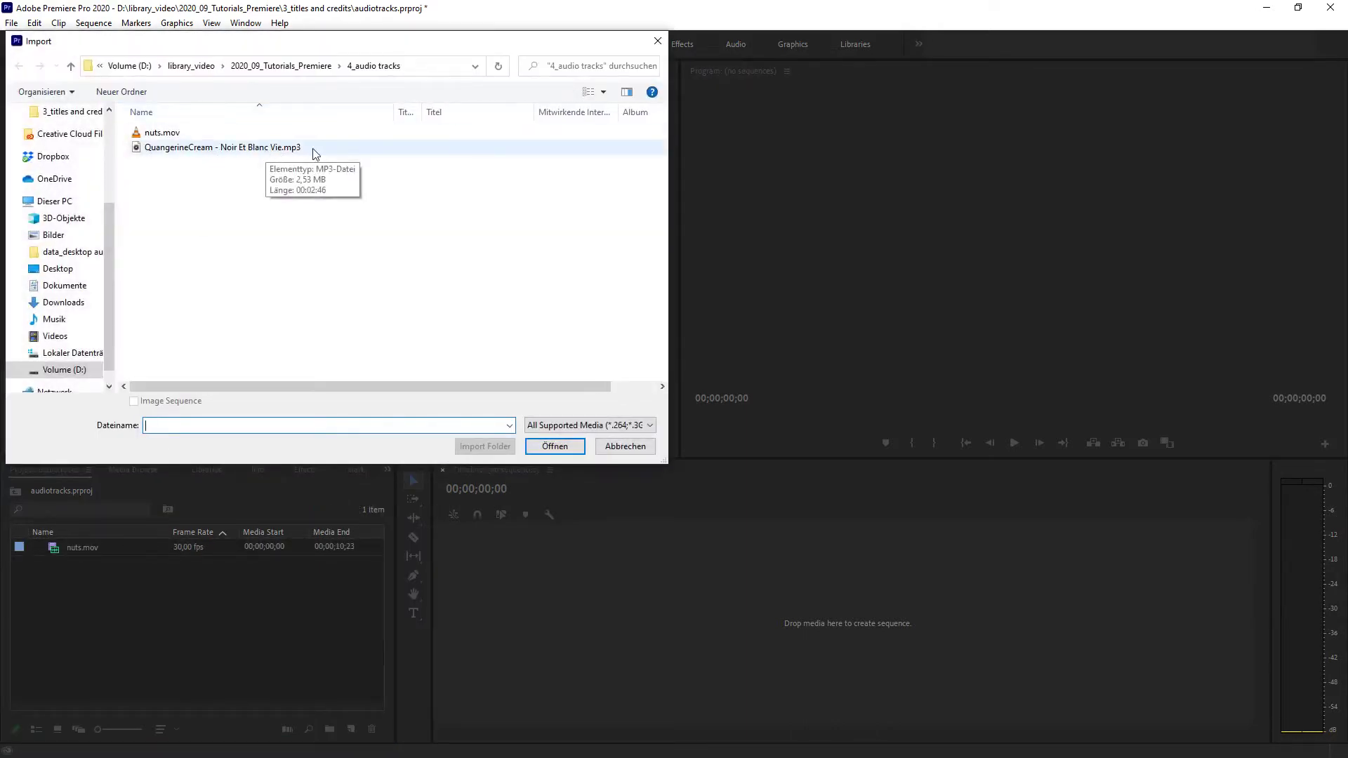
double_click(177, 149)
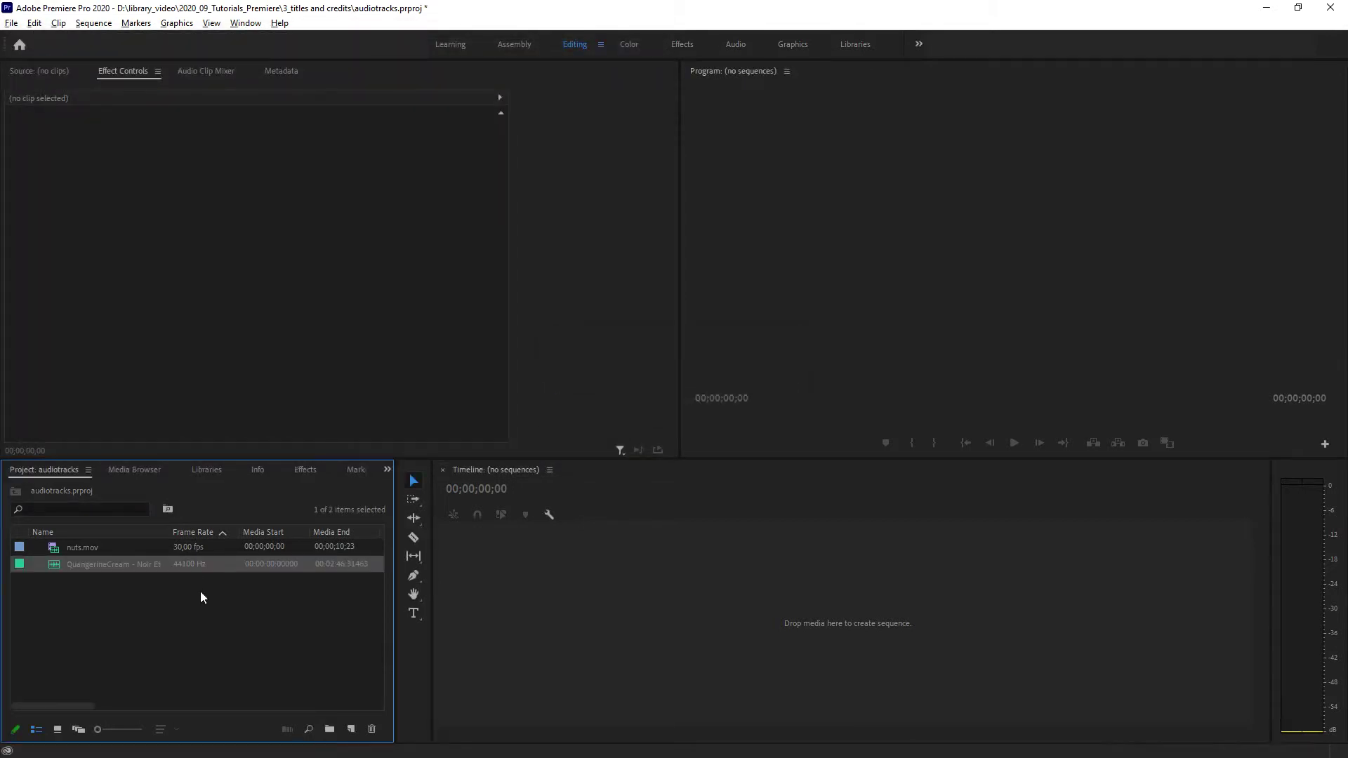
Step: Switch to the YouTube Studio audio library in the browser and filter the tracks by the mood Happy
key(alt+Tab)
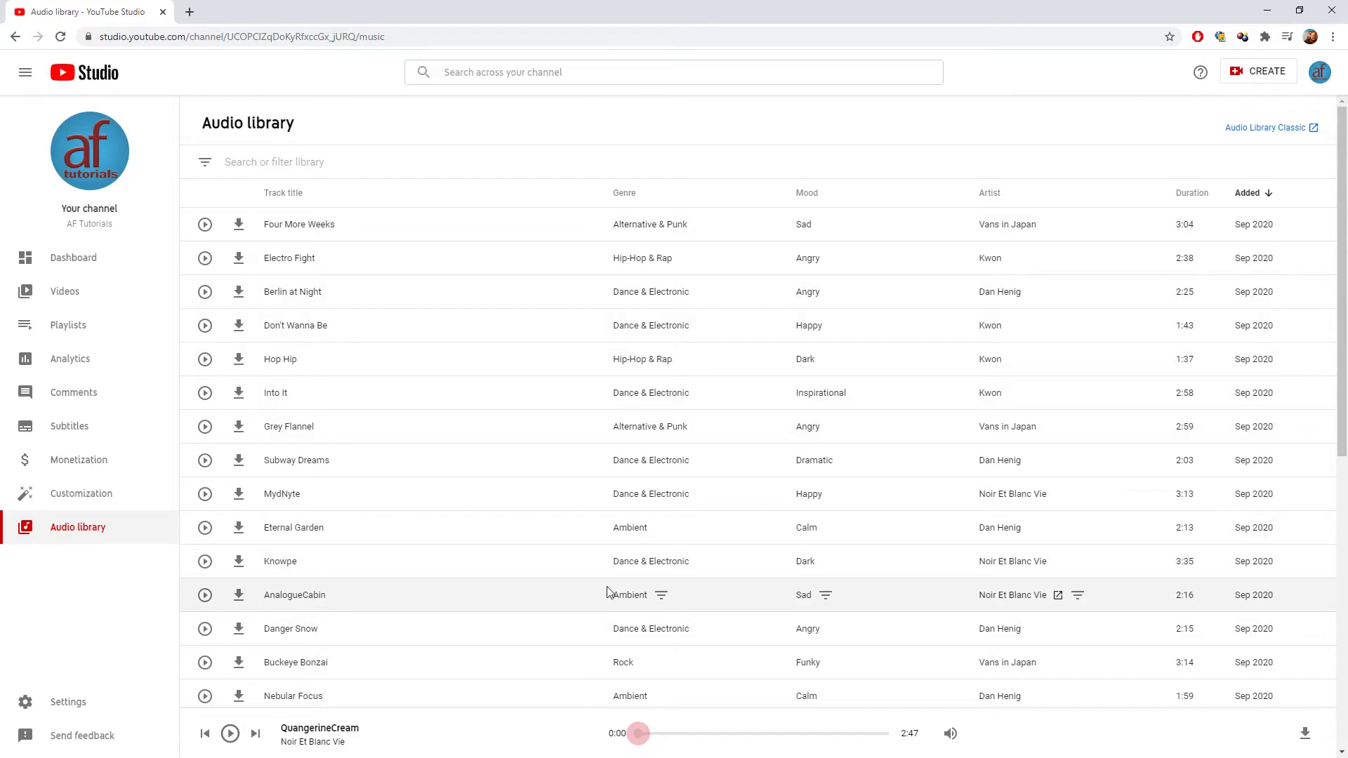
click(204, 165)
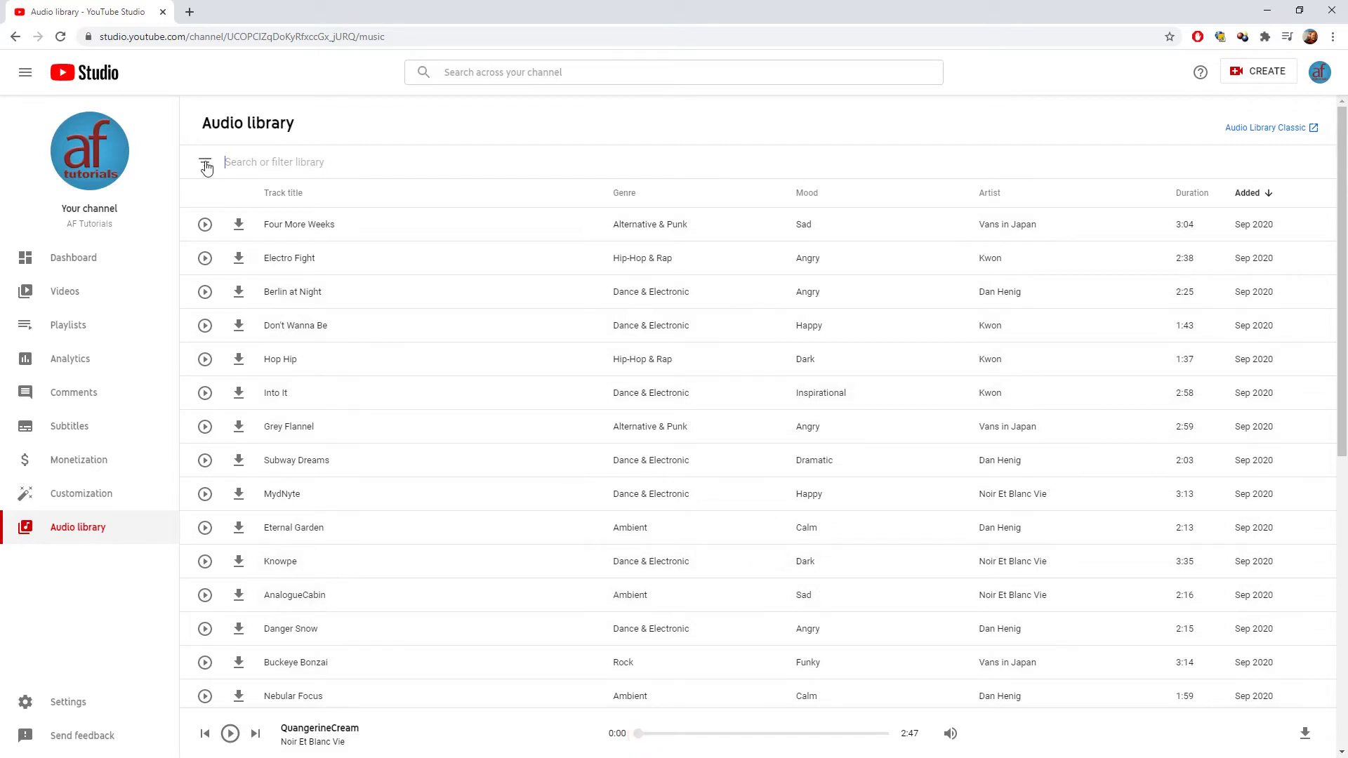
click(206, 167)
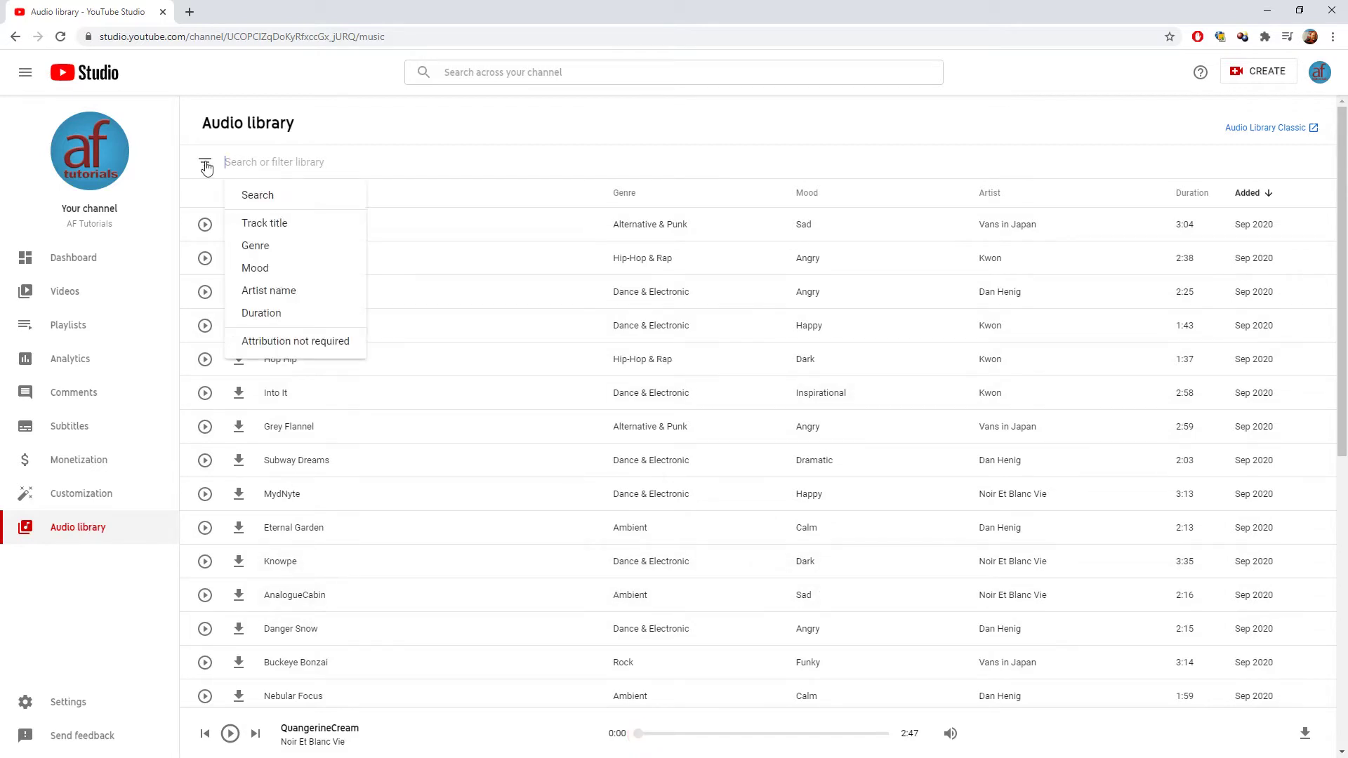
click(258, 269)
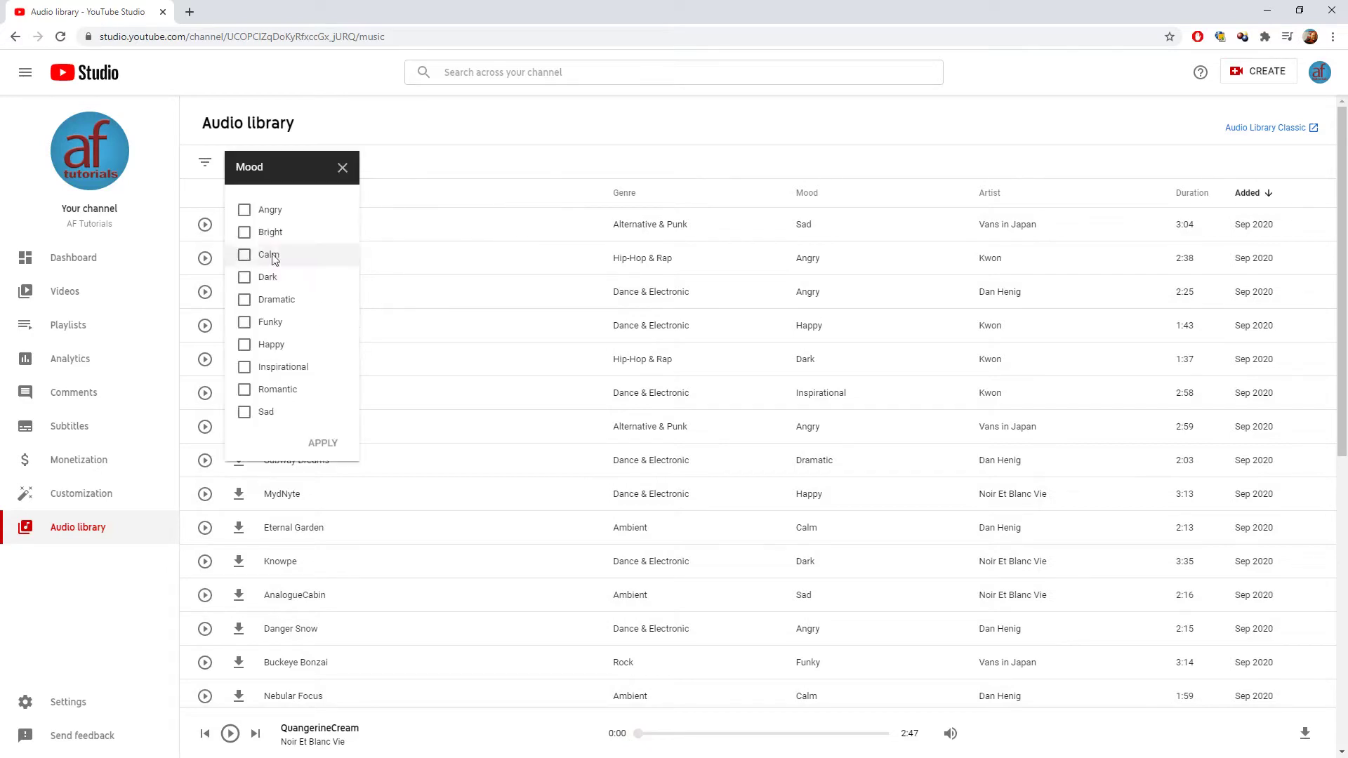
click(246, 346)
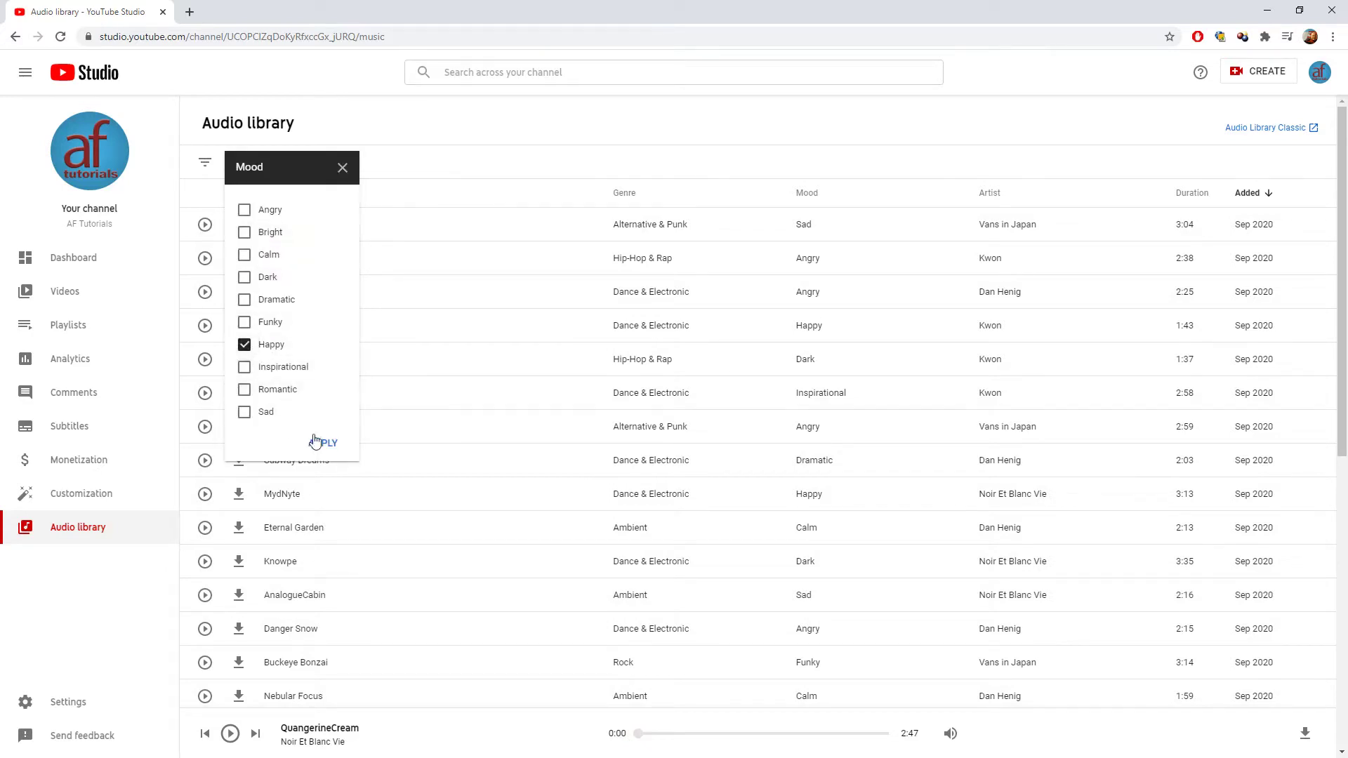
click(315, 441)
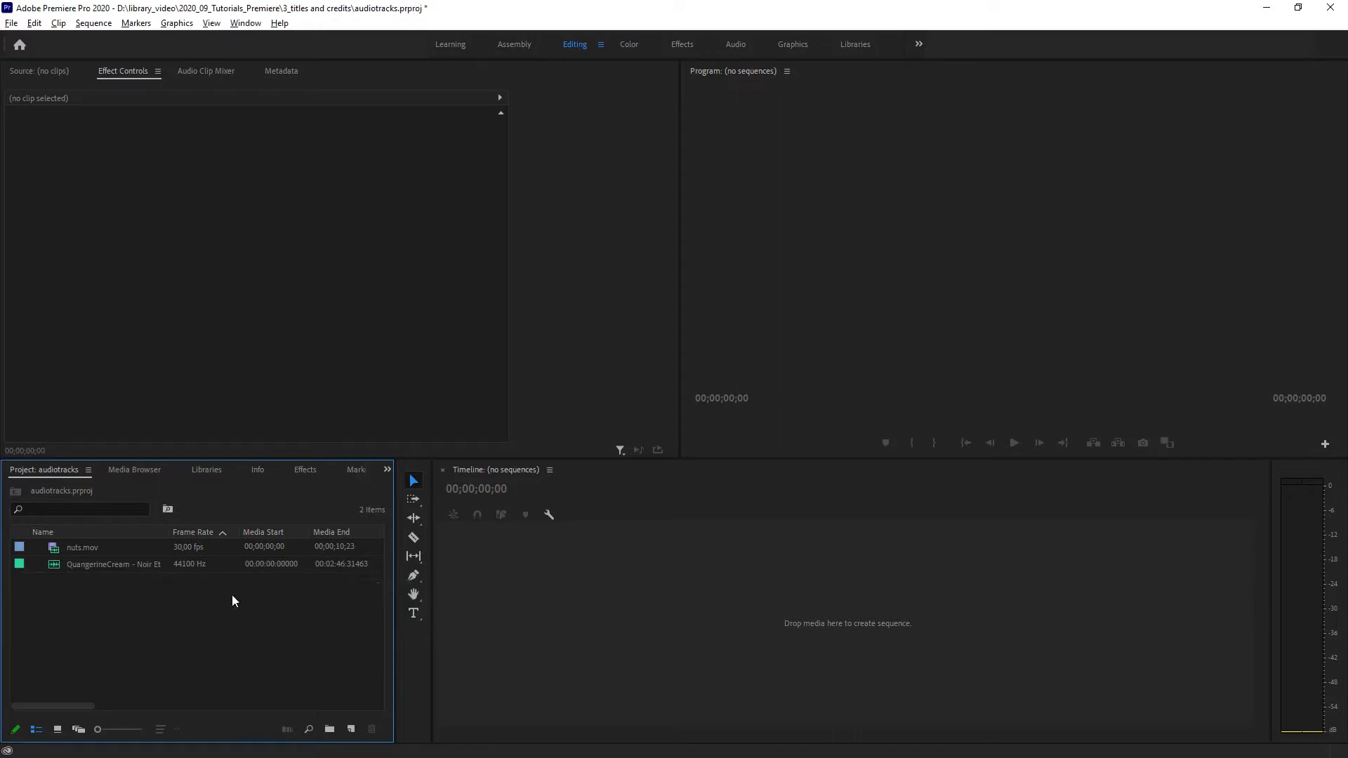
Step: Create a new sequence from the nuts.mov clip in the project
click(73, 553)
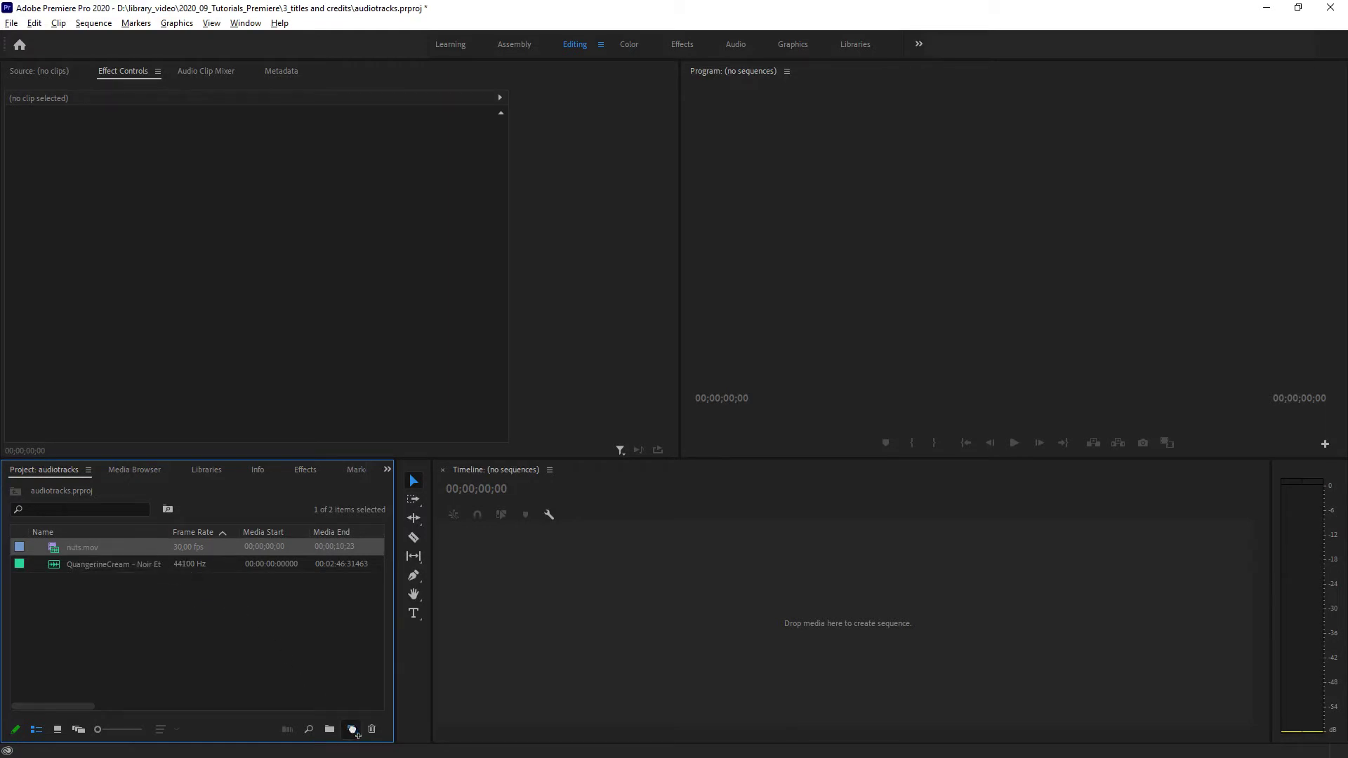
drag(357, 733, 352, 730)
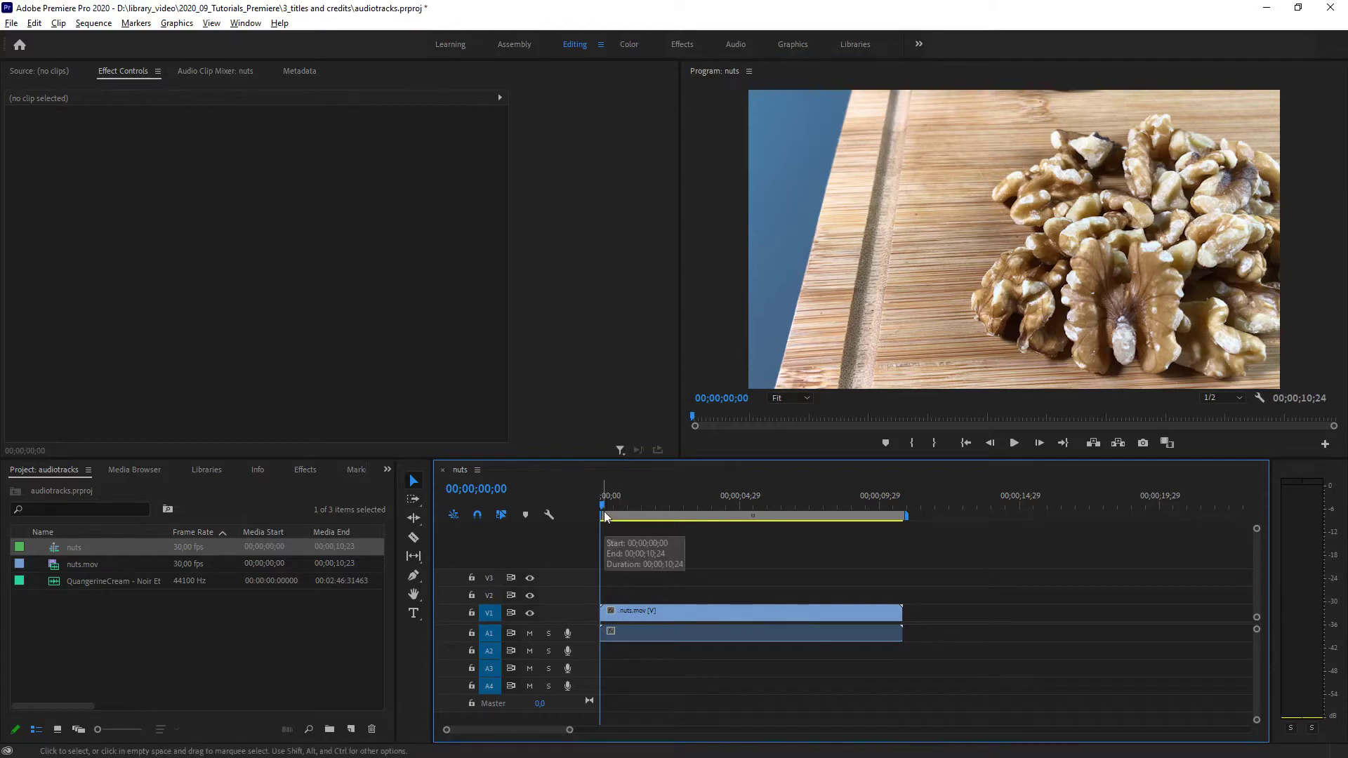
mouse_move(602, 506)
mouse_down()
mouse_move(844, 511)
mouse_move(603, 525)
mouse_up()
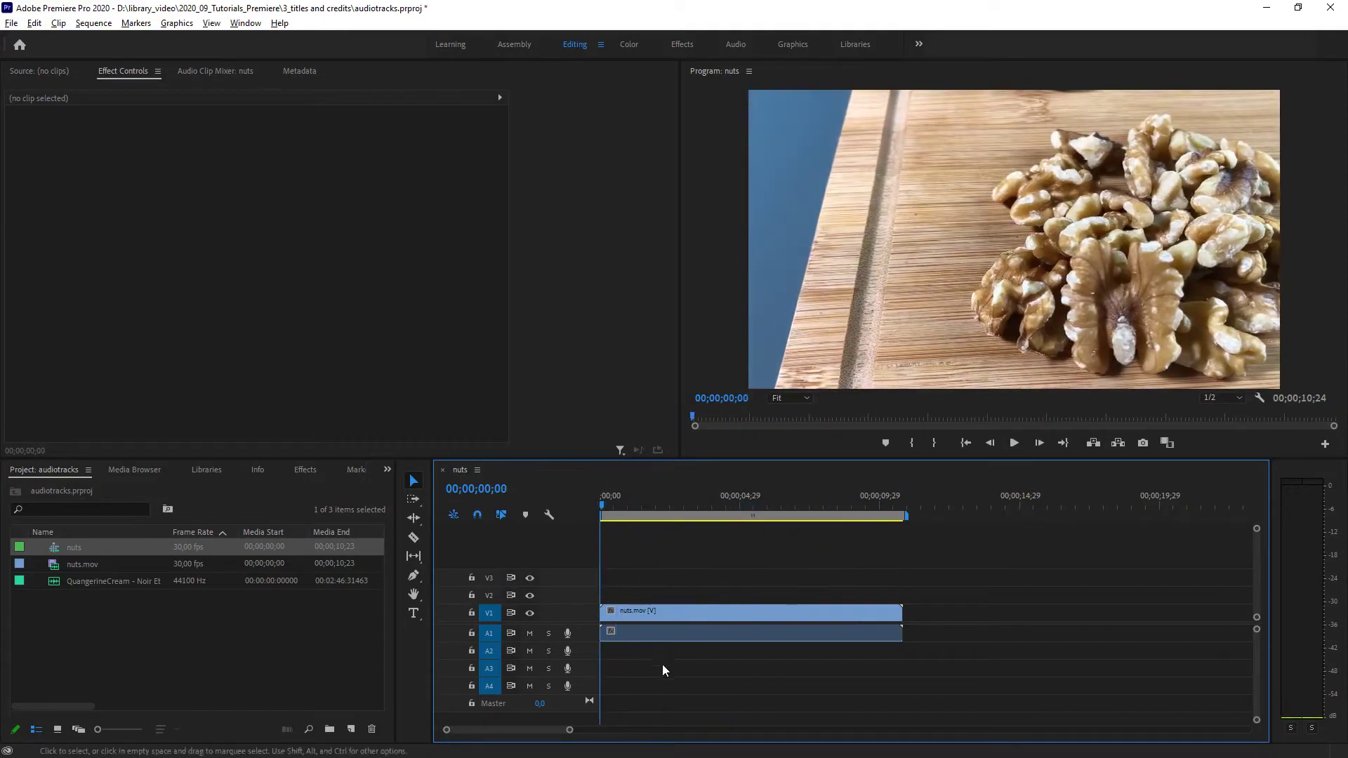
Step: Shift the linked nuts.mov clip about two seconds along the timeline and return it to the sequence start
click(734, 609)
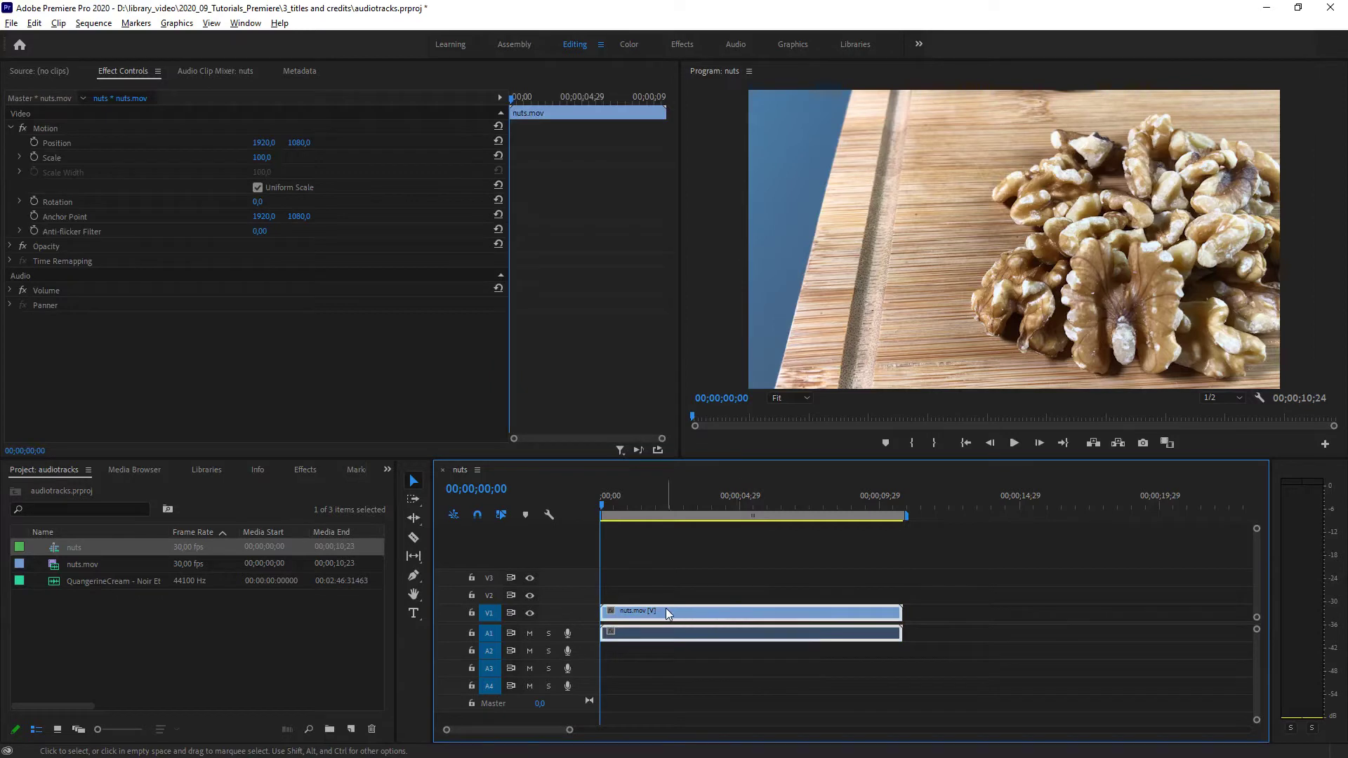
drag(703, 615, 779, 614)
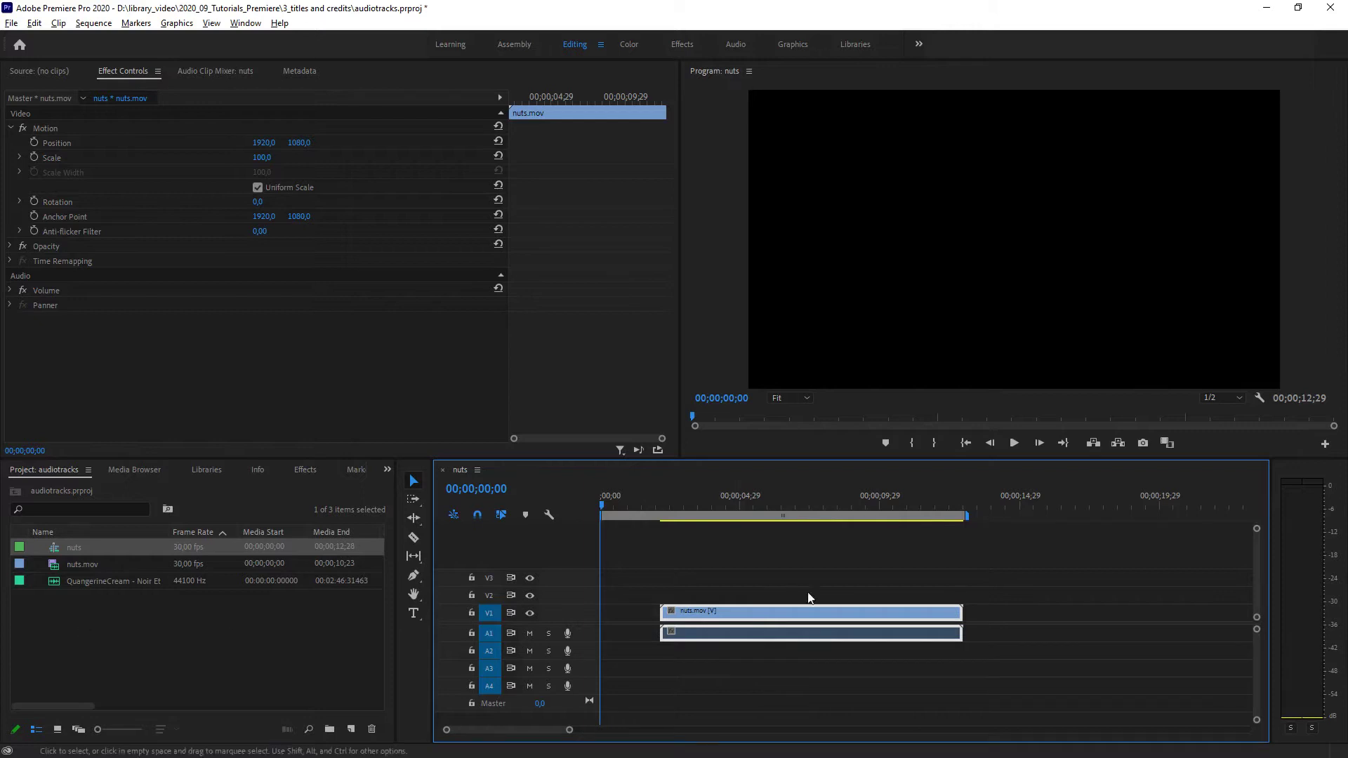
drag(764, 612, 708, 613)
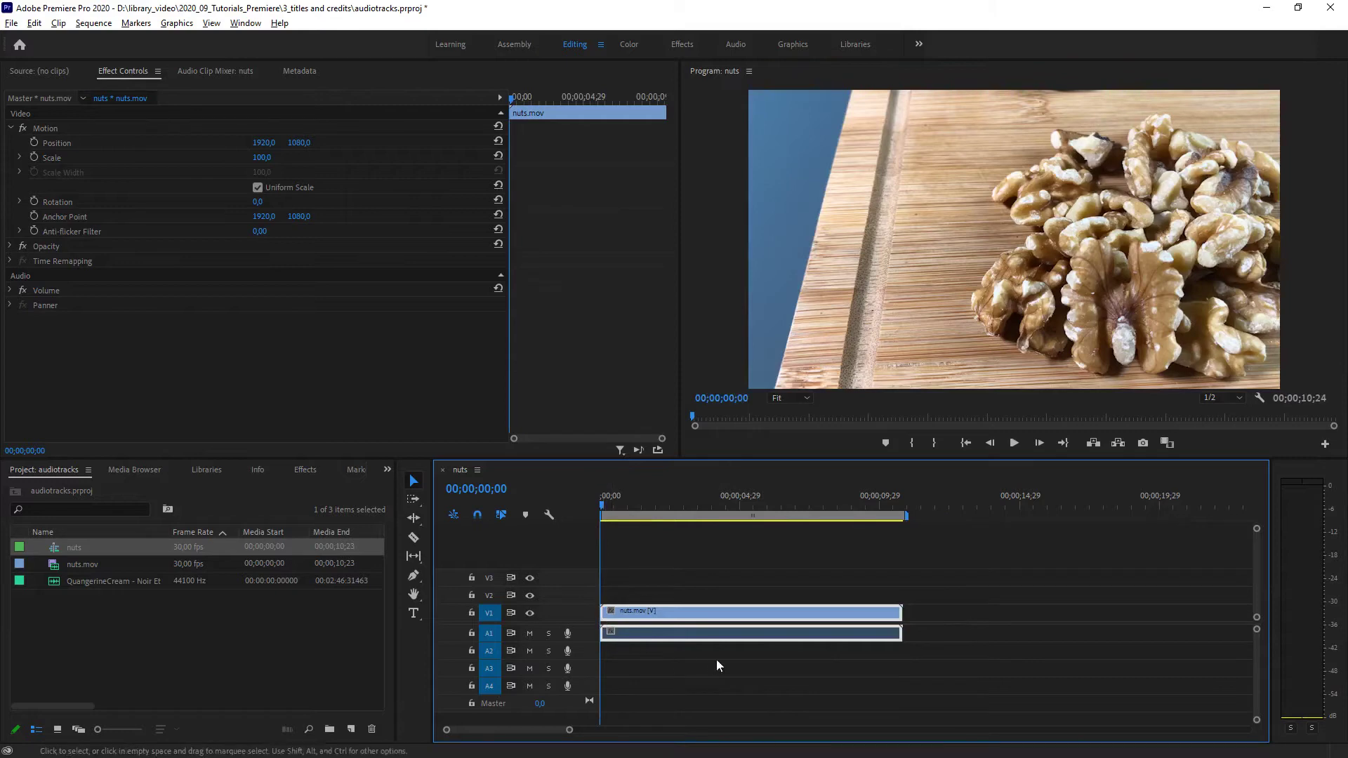
Step: Unlink the video and audio of nuts.mov on the timeline and check that each part can be selected separately
click(731, 646)
click(730, 613)
right_click(731, 614)
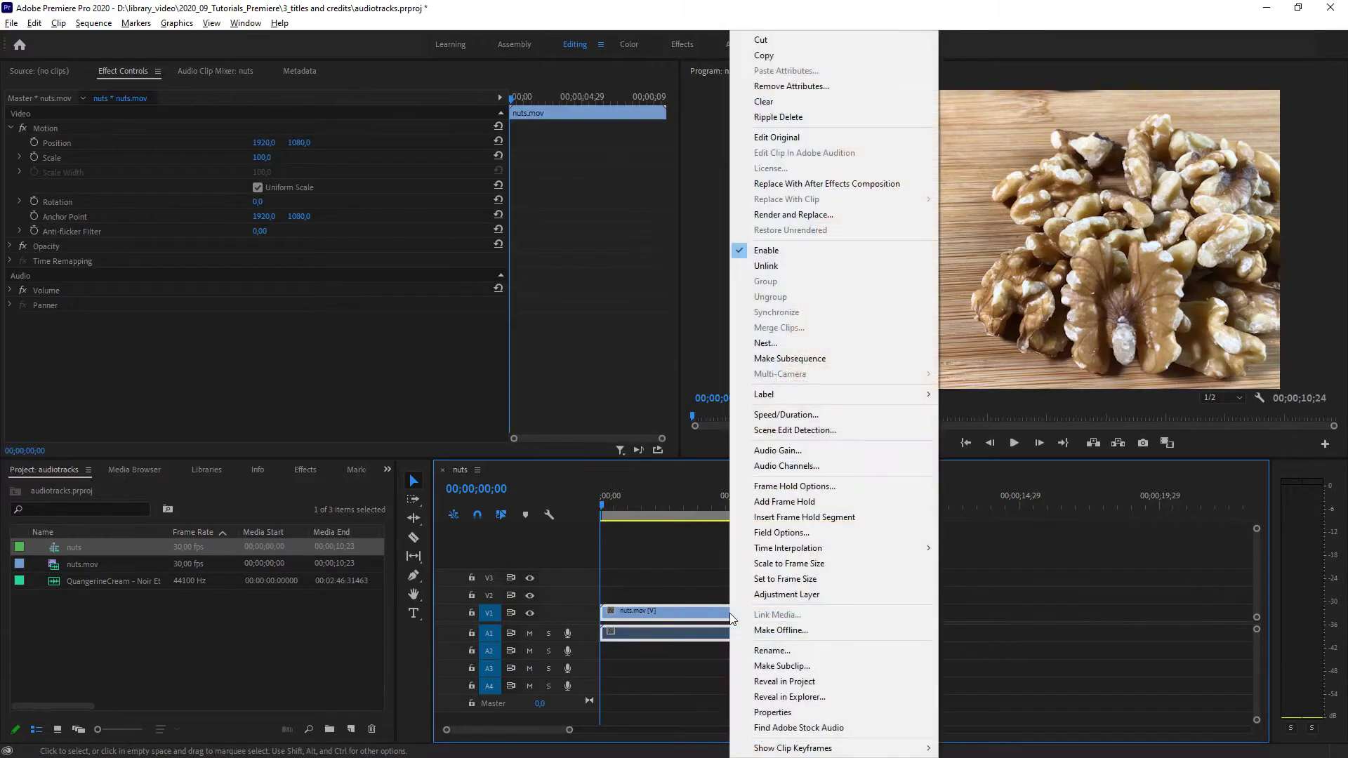
click(766, 270)
click(793, 635)
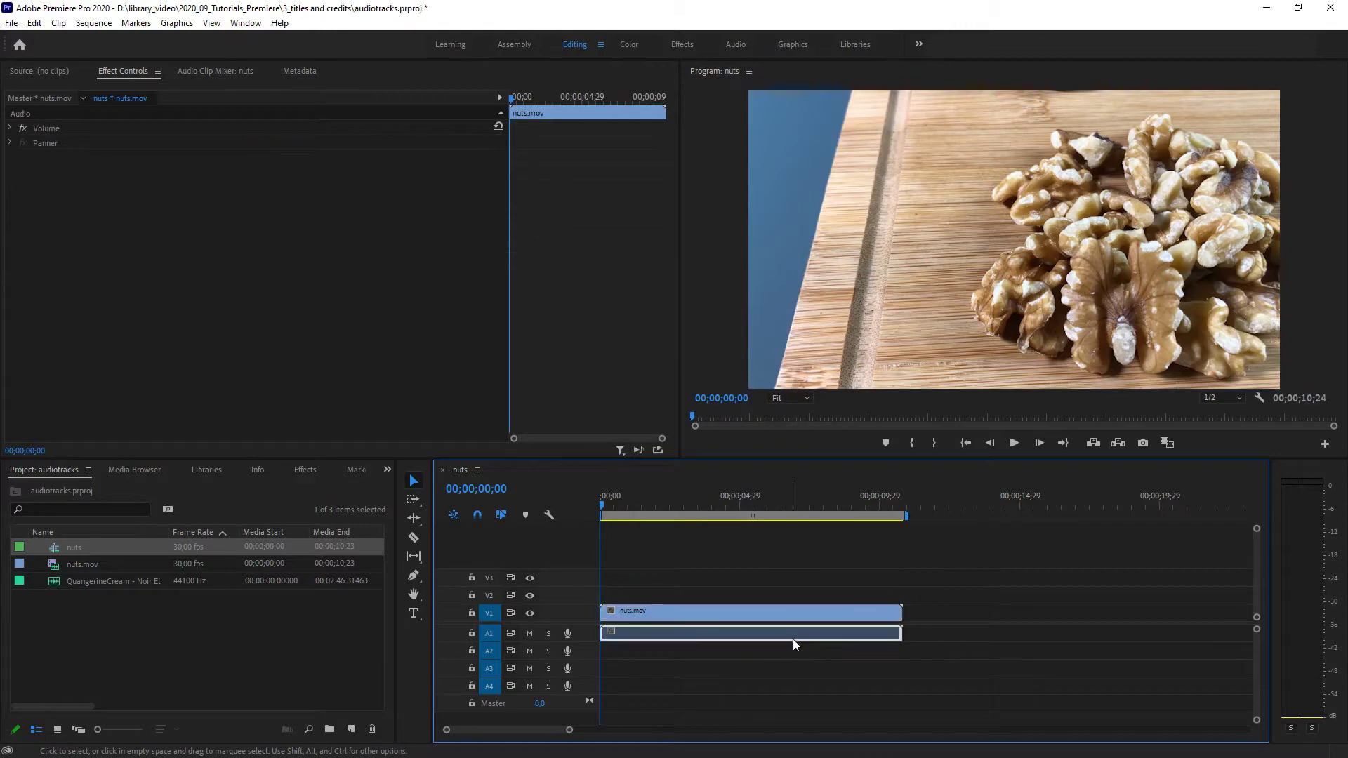
click(778, 612)
click(776, 632)
click(777, 613)
click(776, 632)
Step: Offset the unlinked nuts.mov audio along track A1 and delete it from the timeline
drag(699, 633, 804, 745)
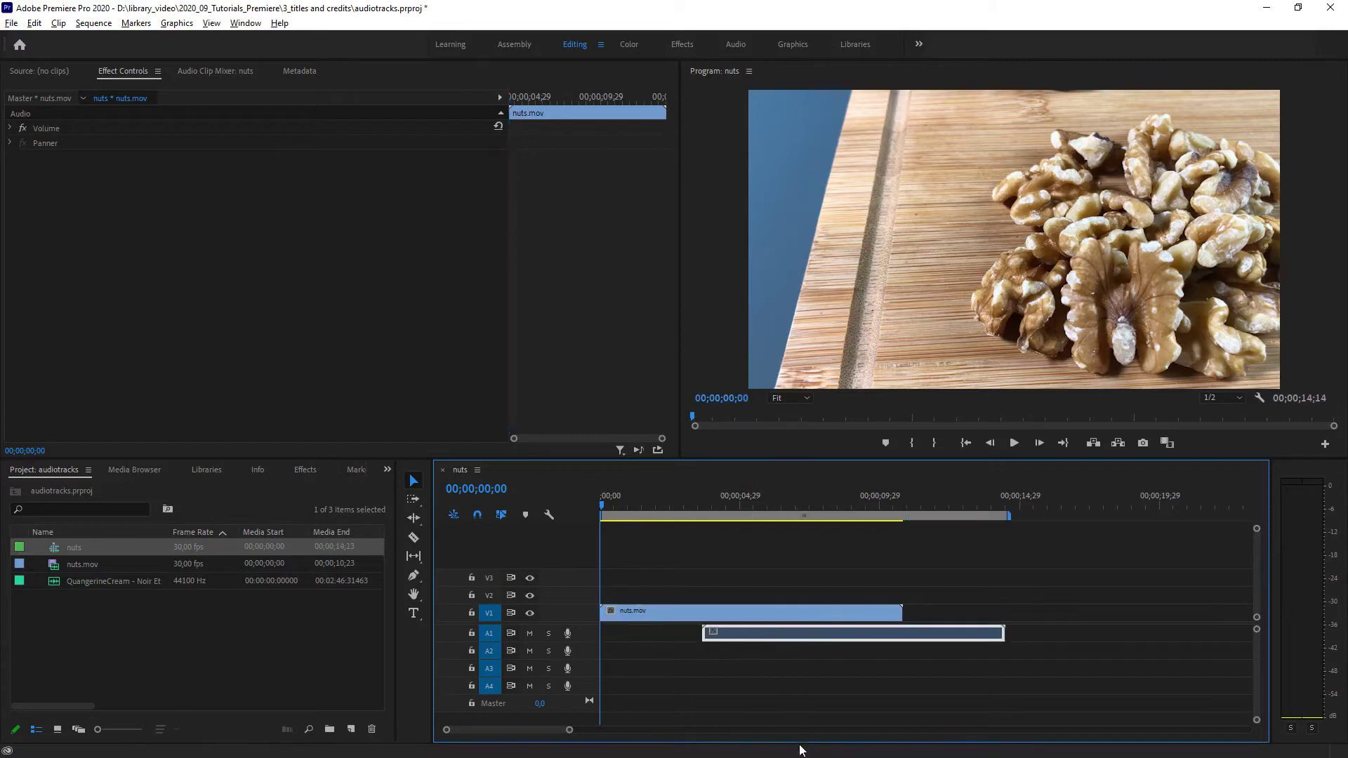
click(757, 616)
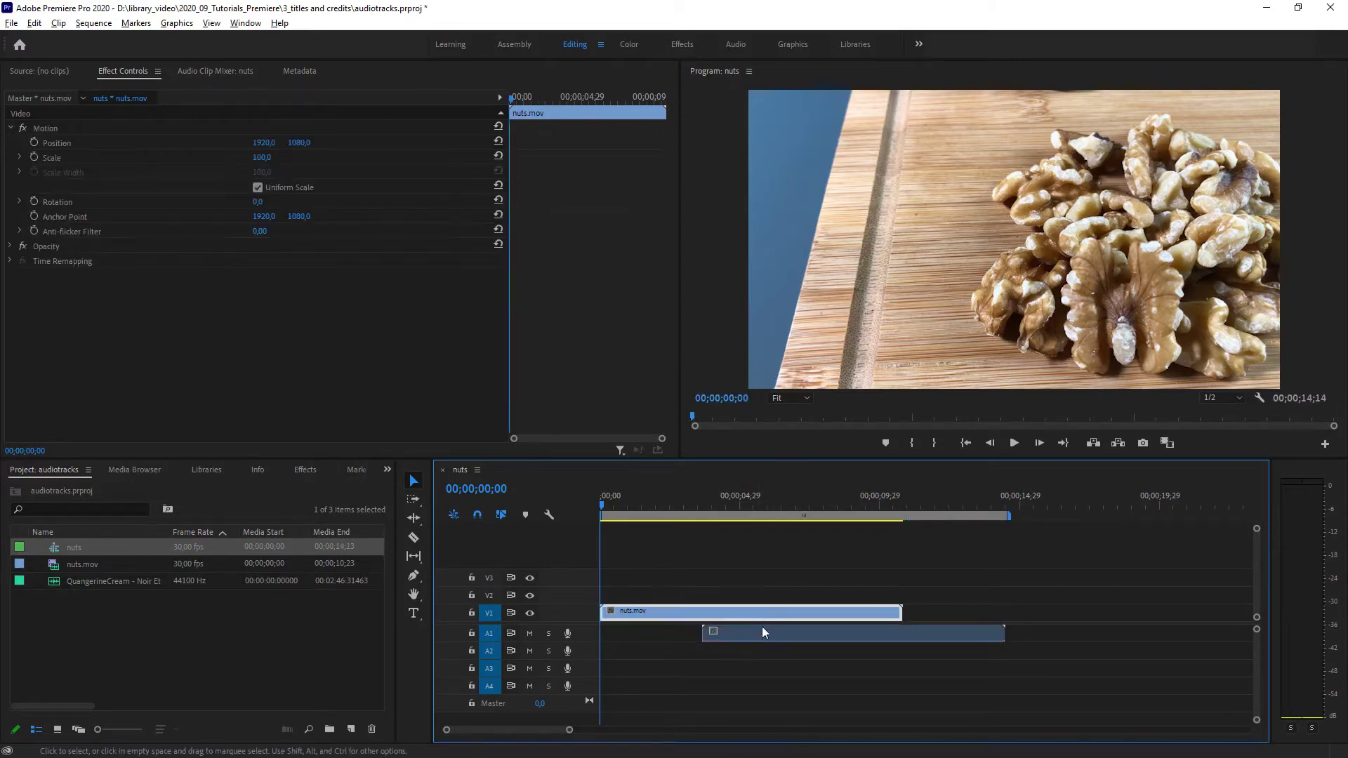
click(761, 628)
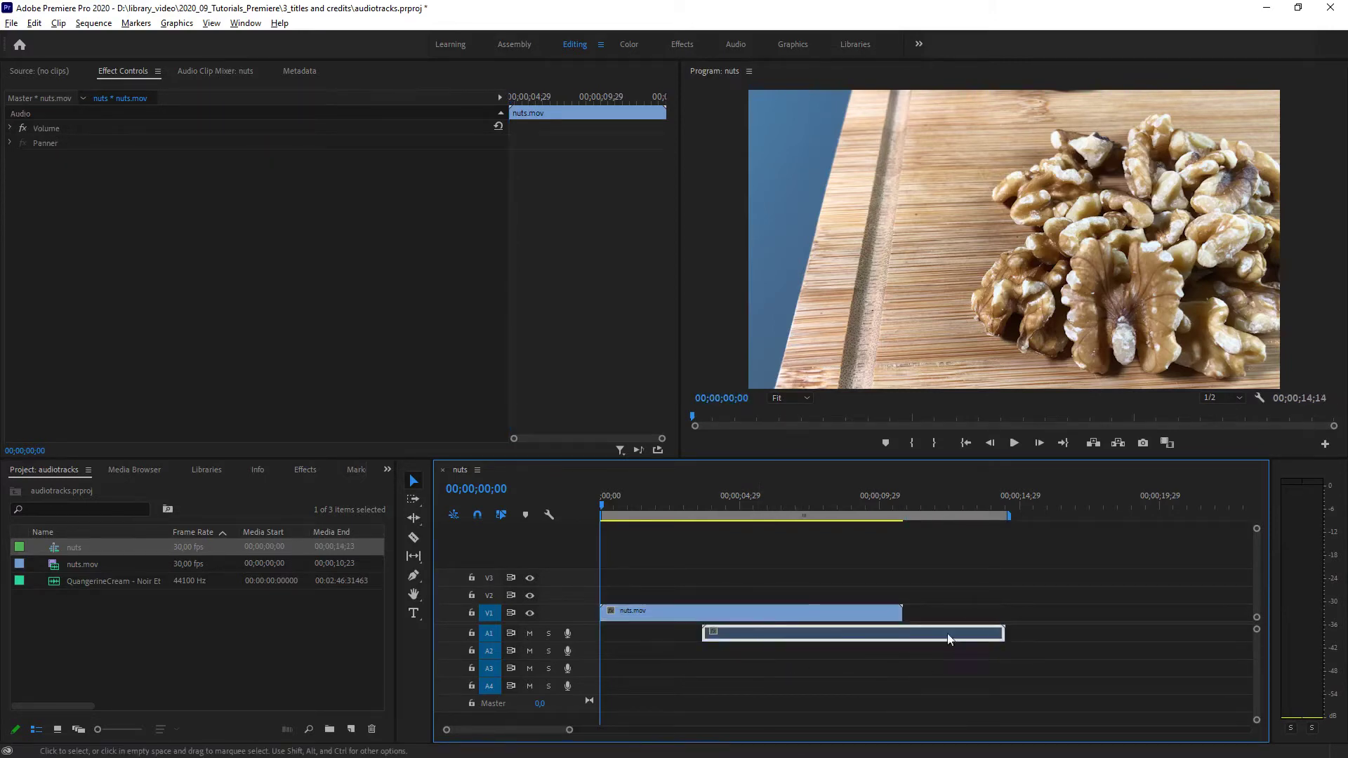
click(925, 629)
key(Delete)
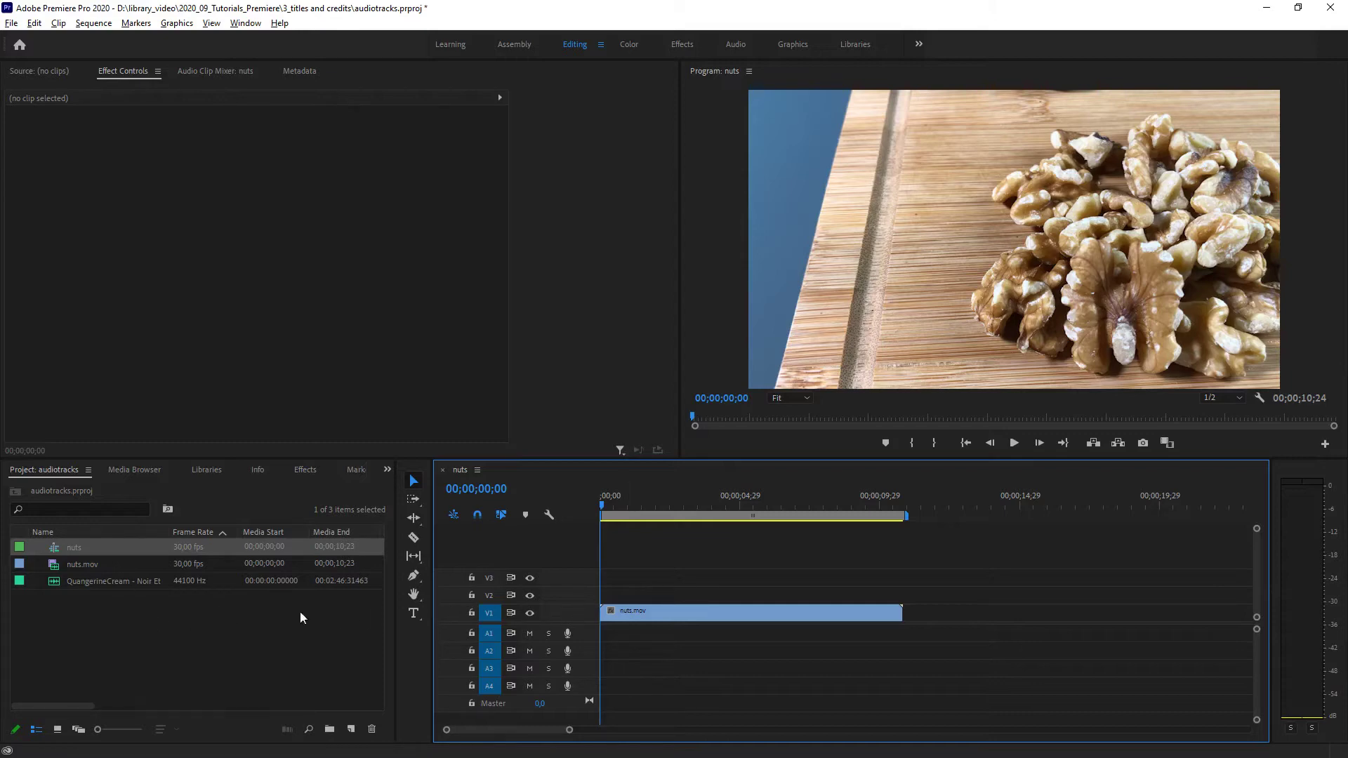
double_click(206, 609)
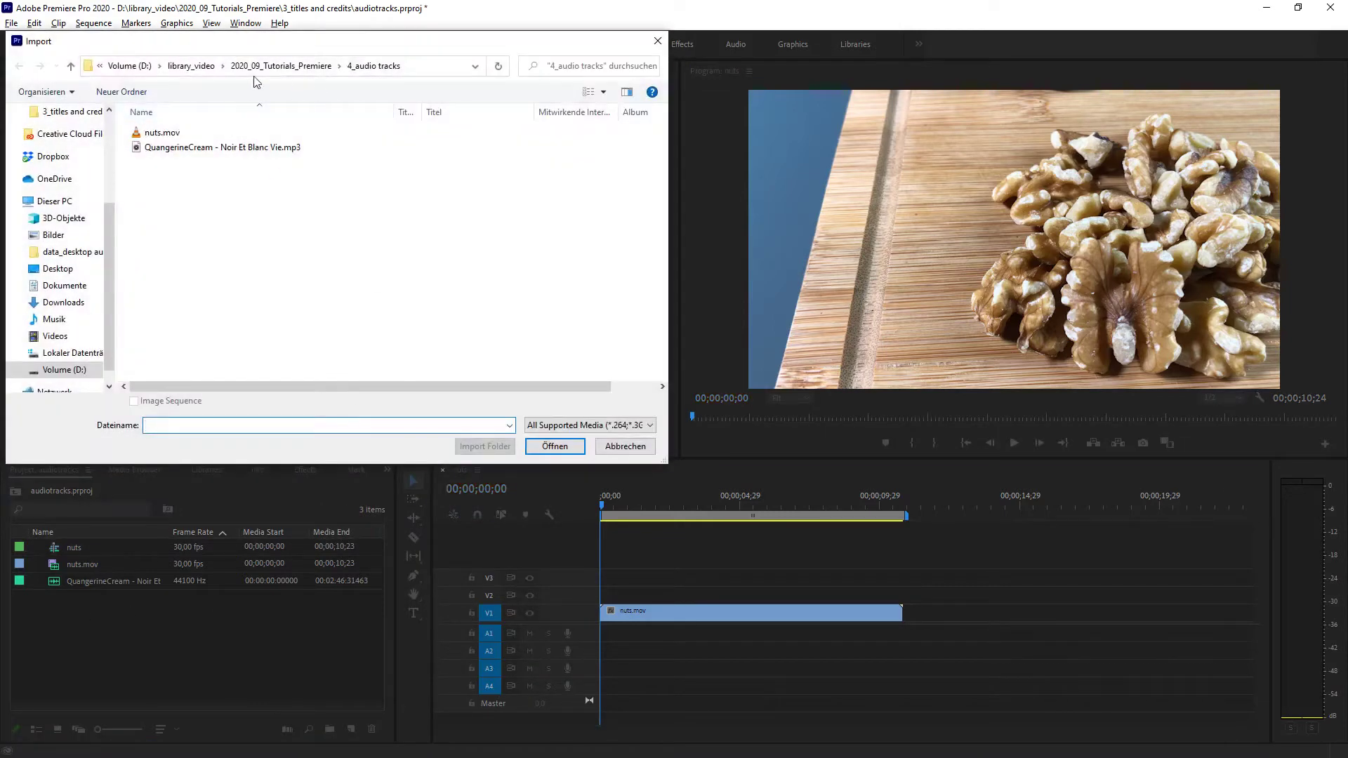
click(279, 68)
double_click(174, 163)
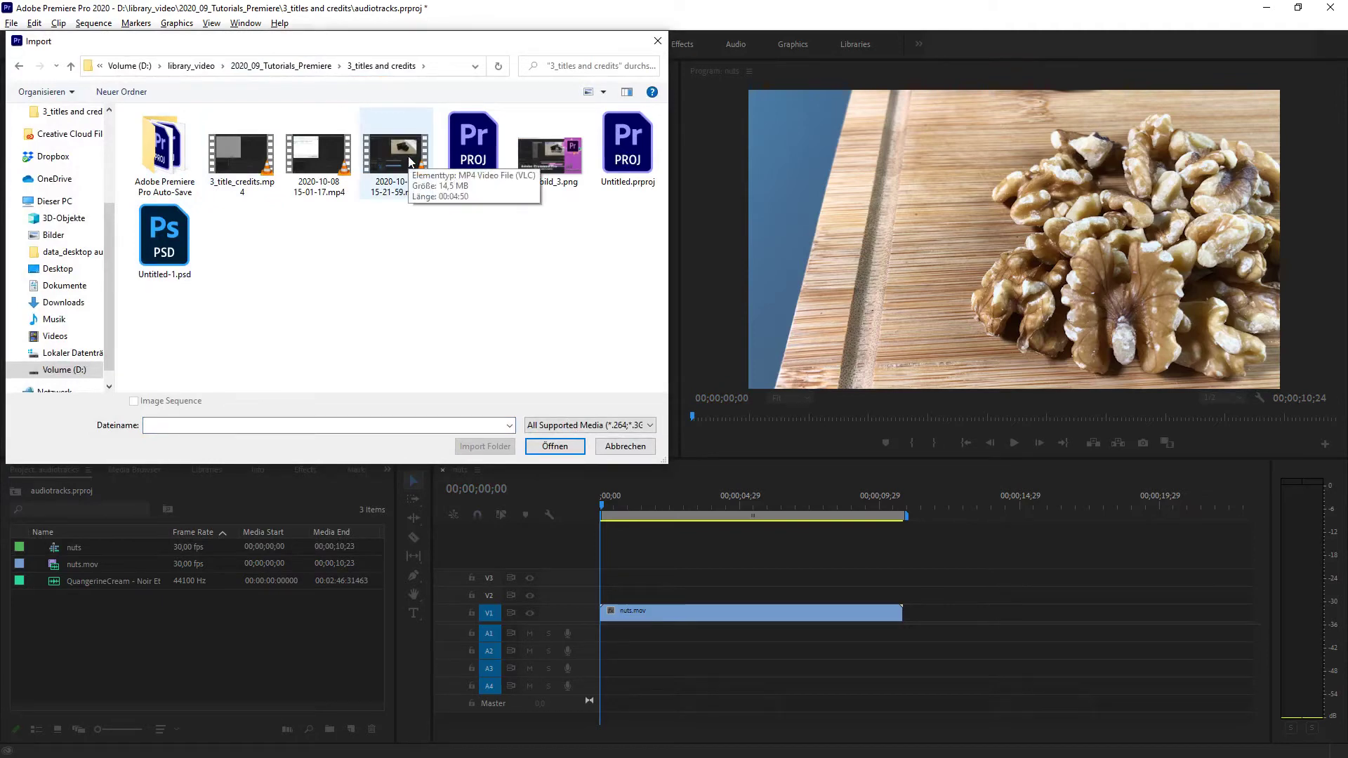
double_click(321, 158)
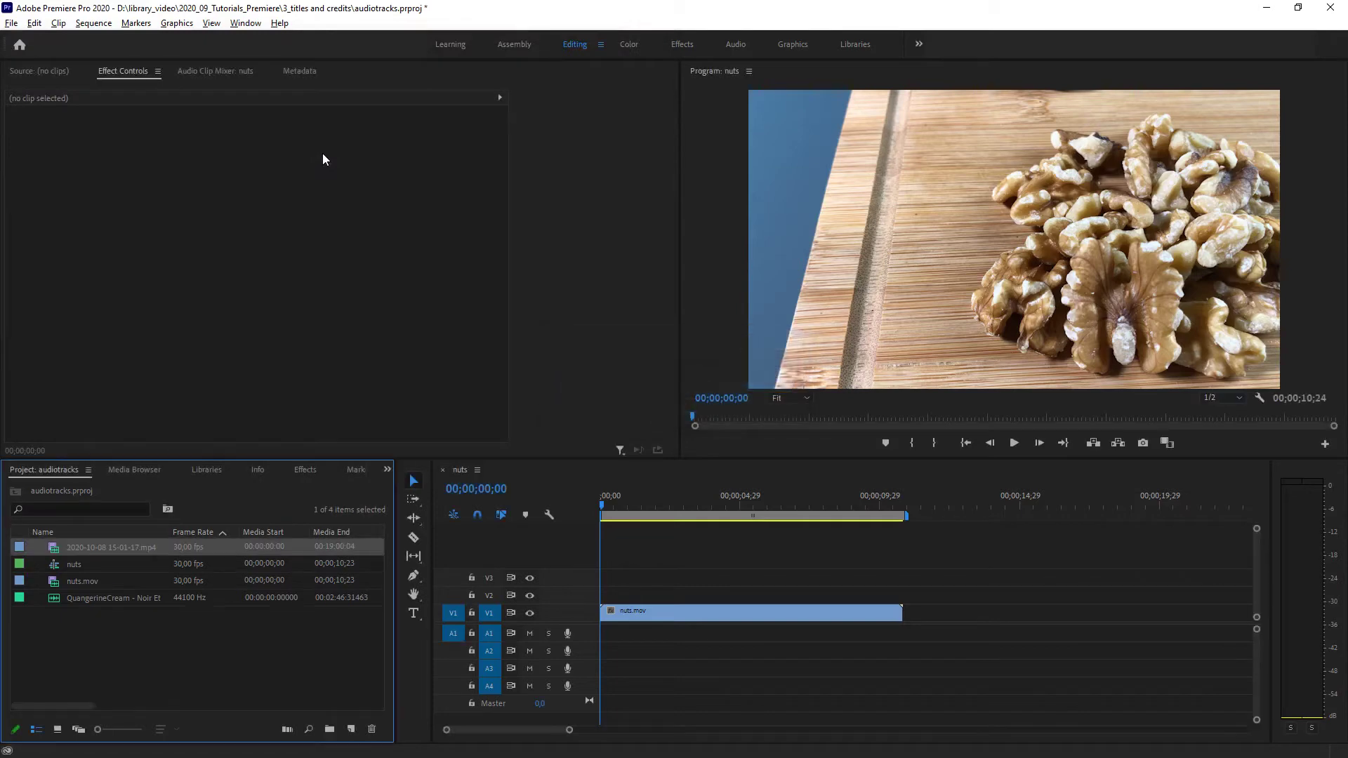
drag(189, 617, 920, 601)
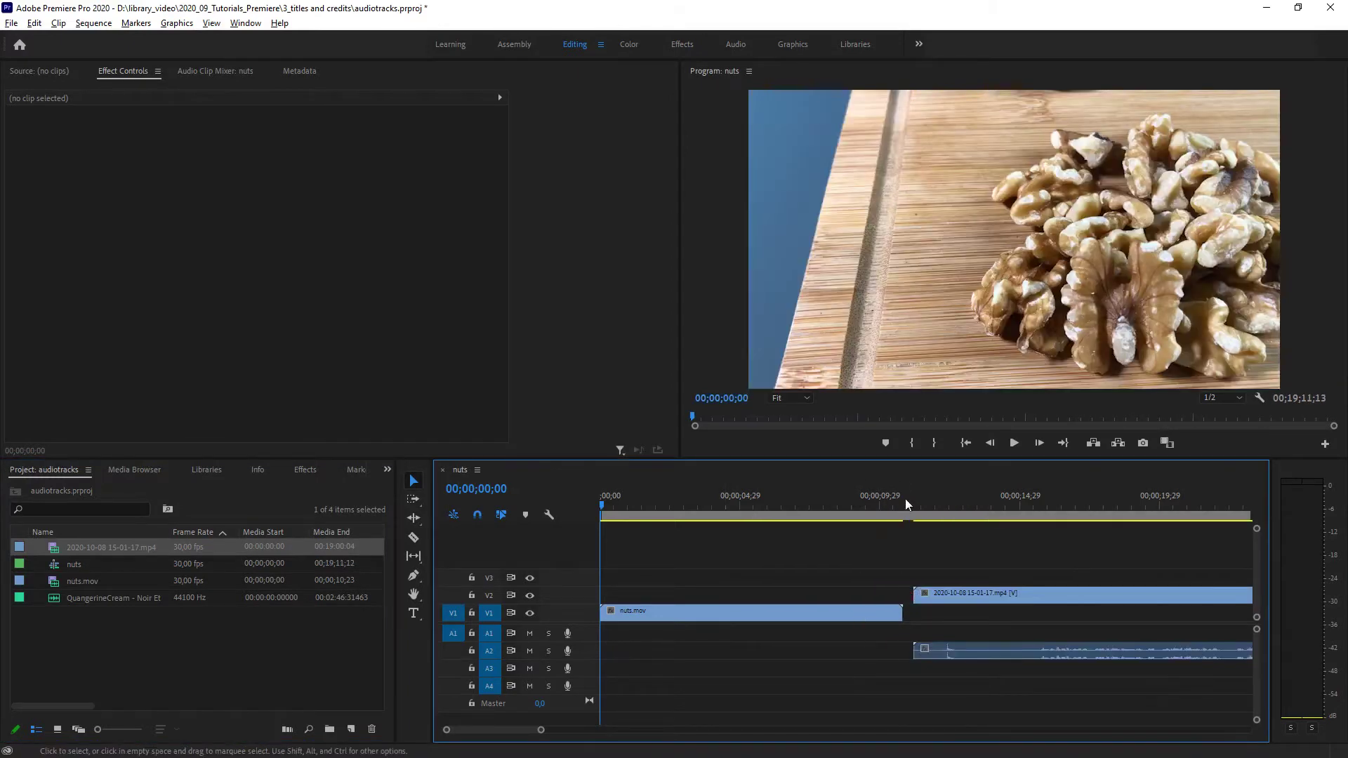
drag(905, 499, 959, 498)
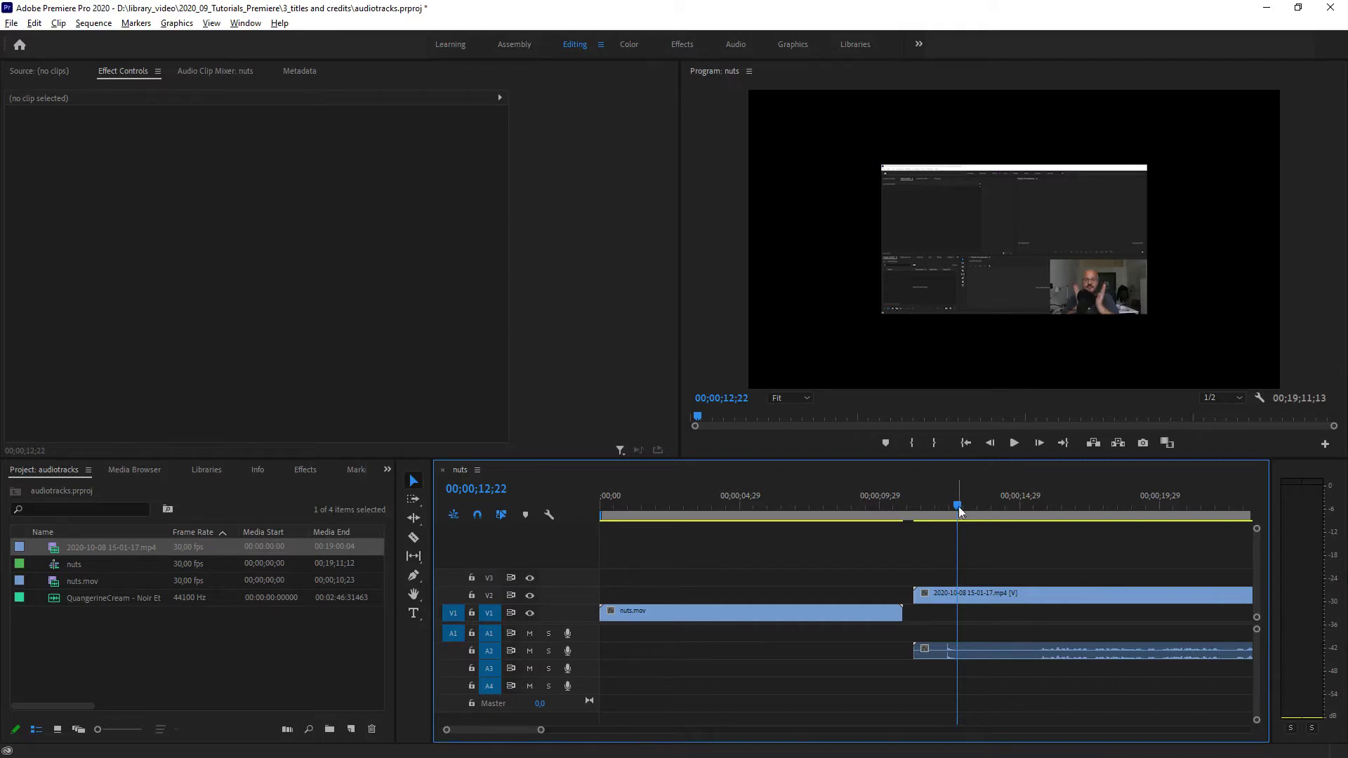
drag(956, 505, 941, 504)
click(1013, 443)
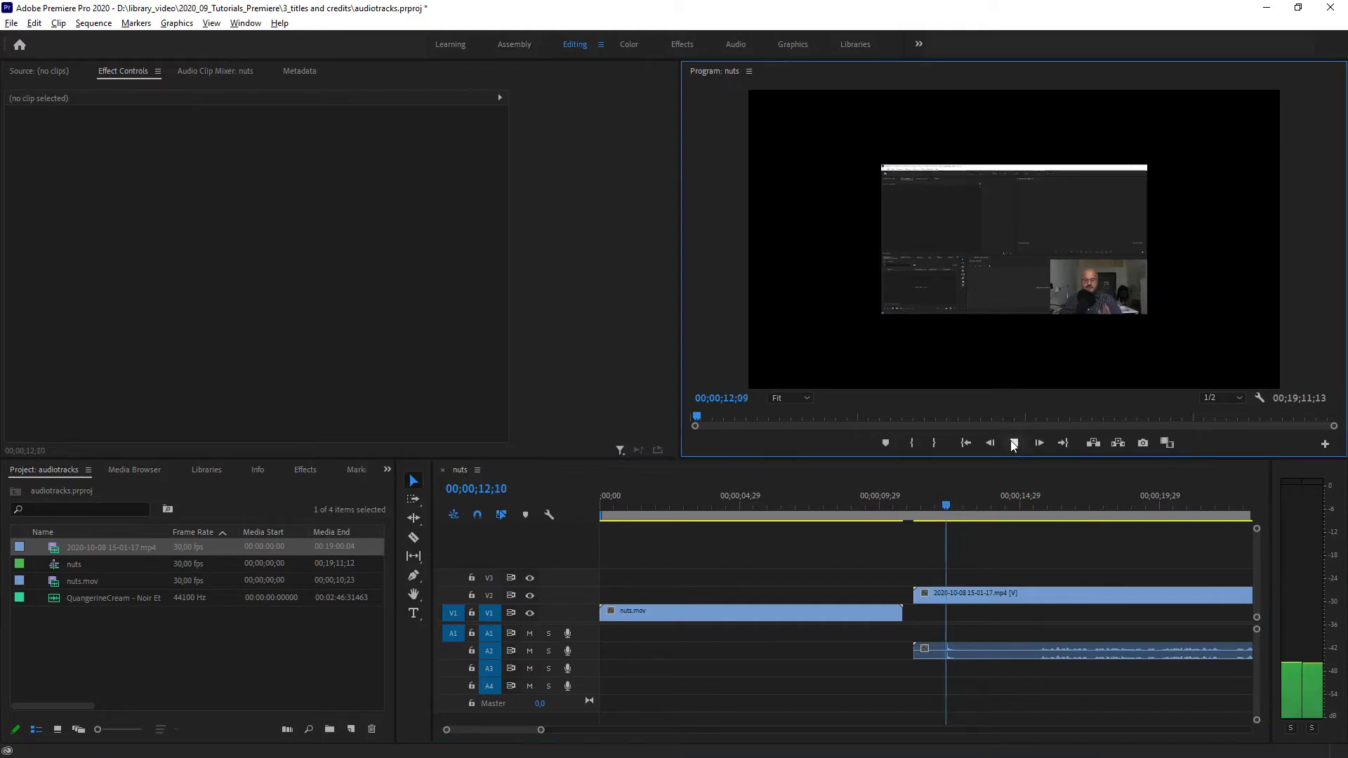
click(1013, 443)
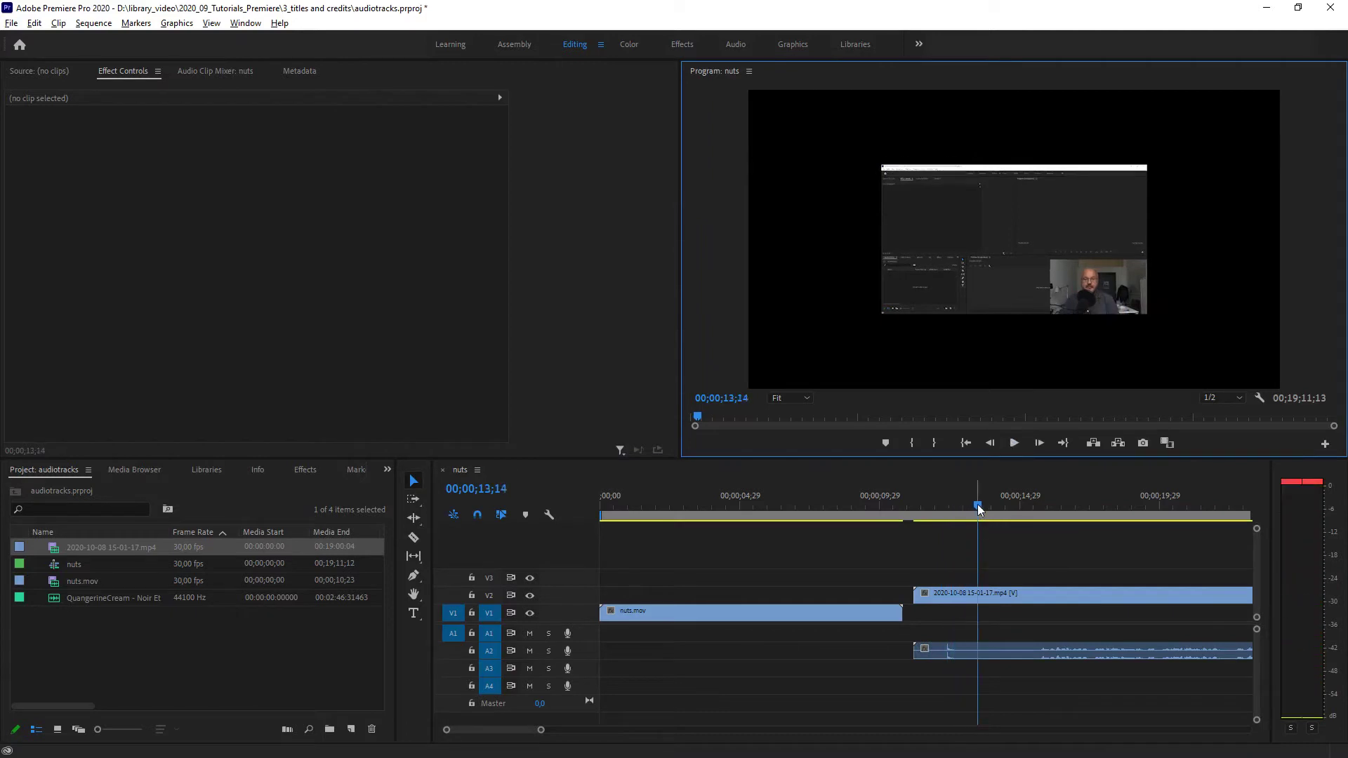
click(942, 505)
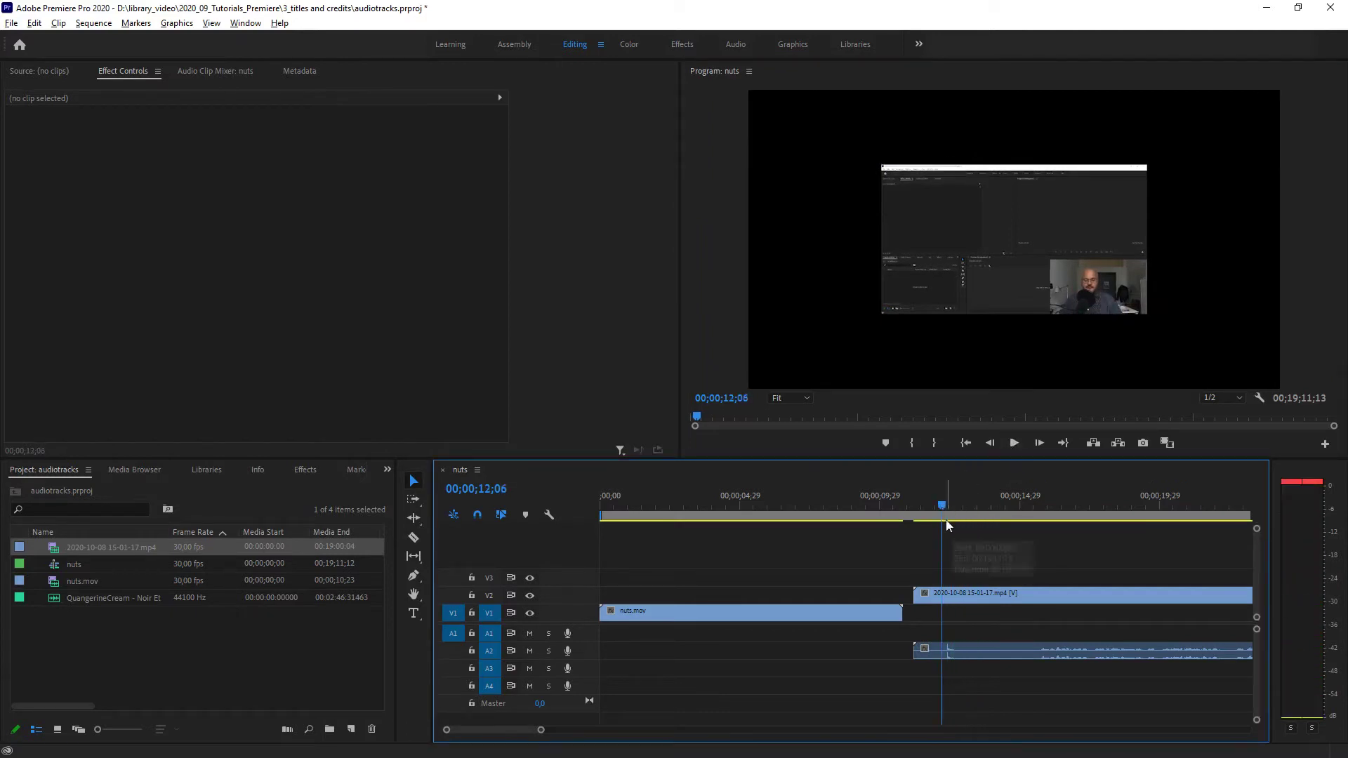
drag(944, 507, 921, 505)
click(1014, 443)
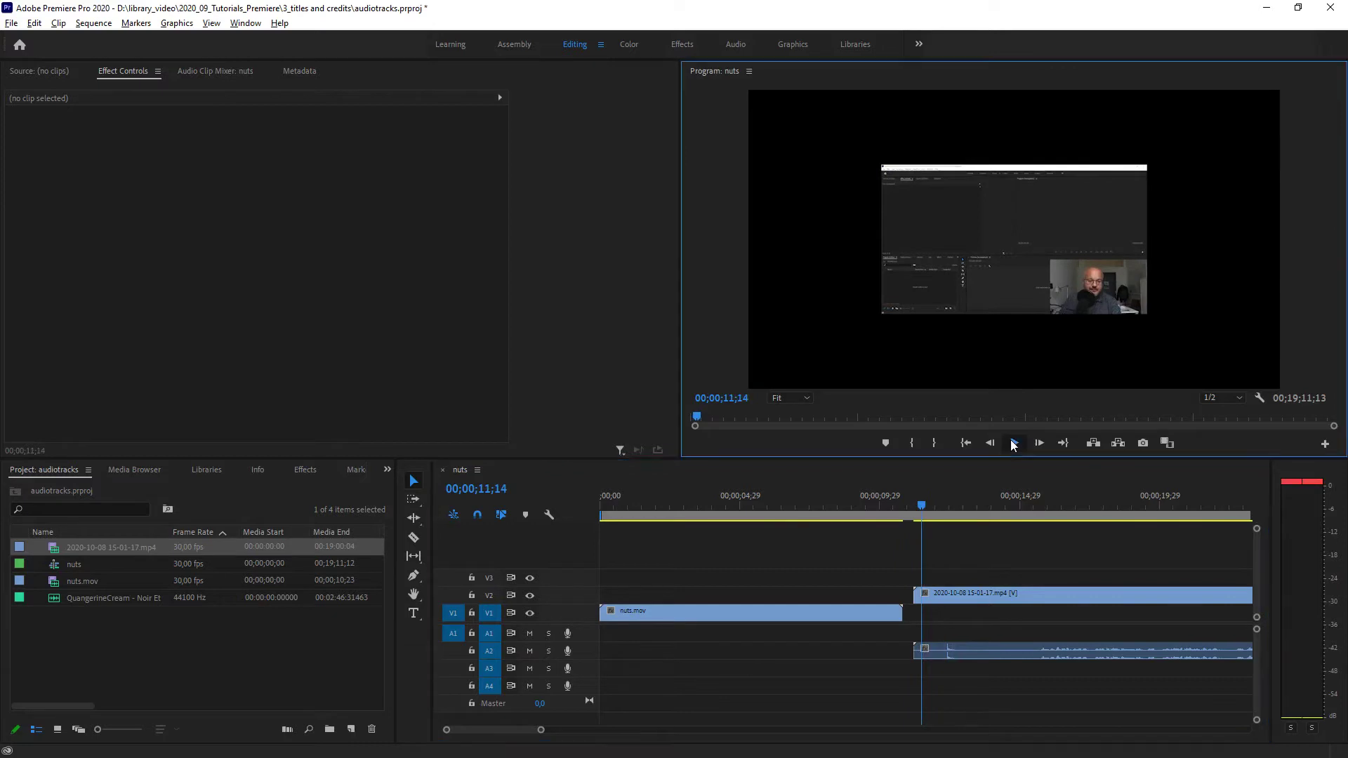
click(1013, 443)
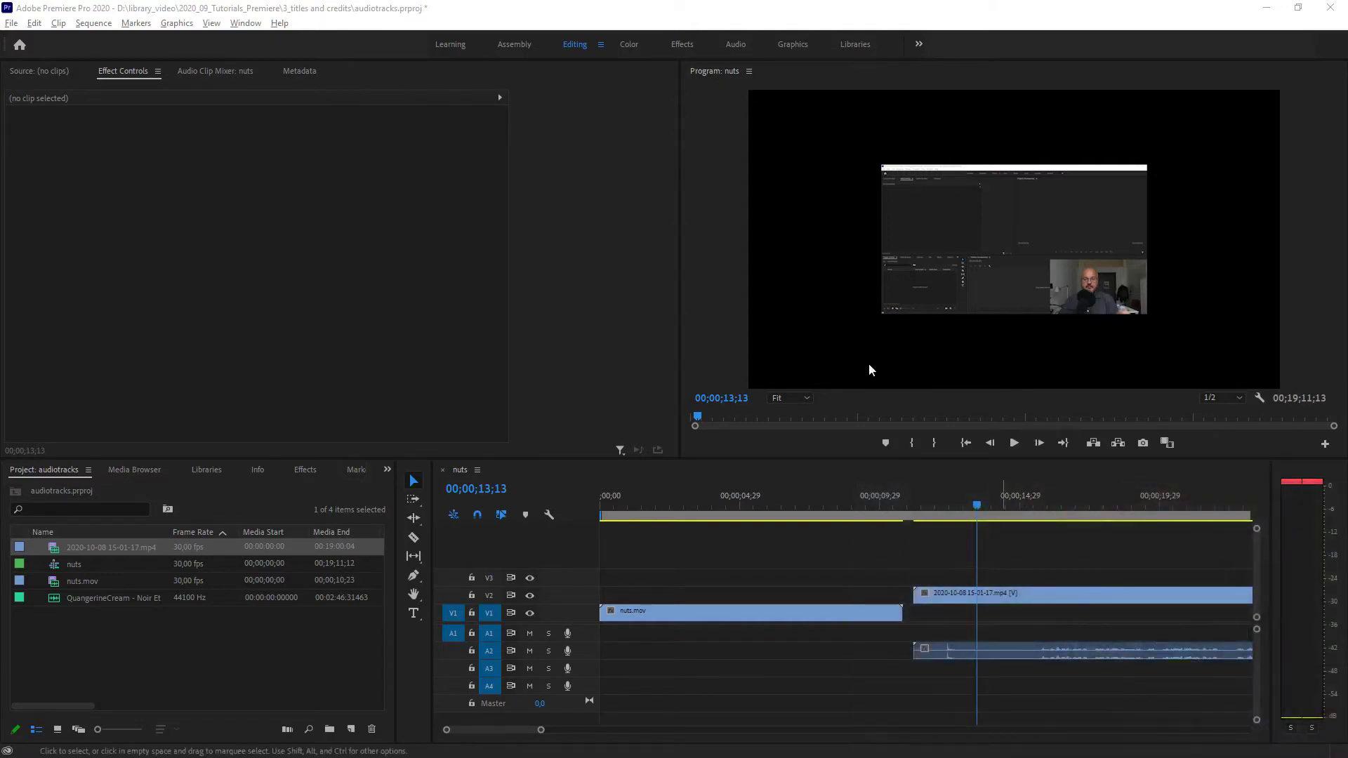
Step: Magnify the program preview to 200% and reposition the view on the speaker's hands in the webcam picture
click(1240, 397)
click(804, 397)
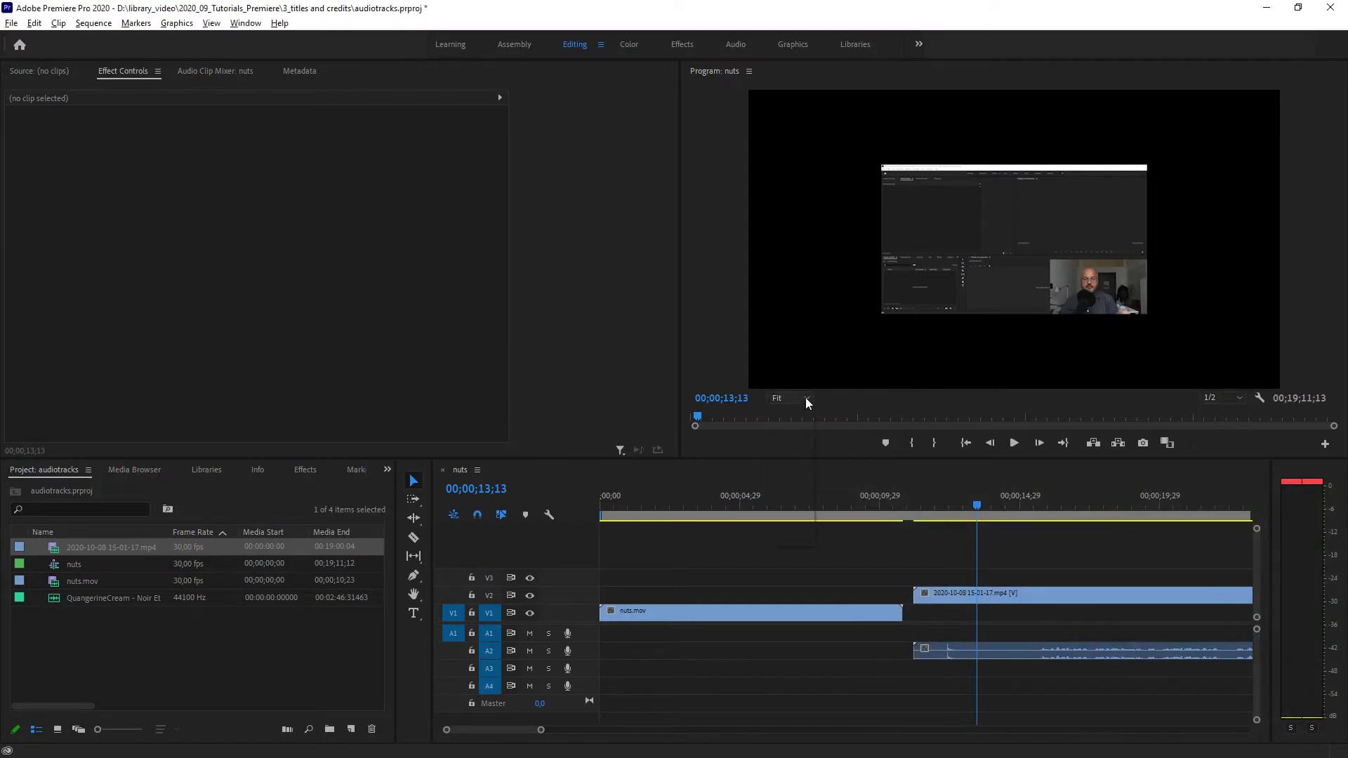
click(791, 522)
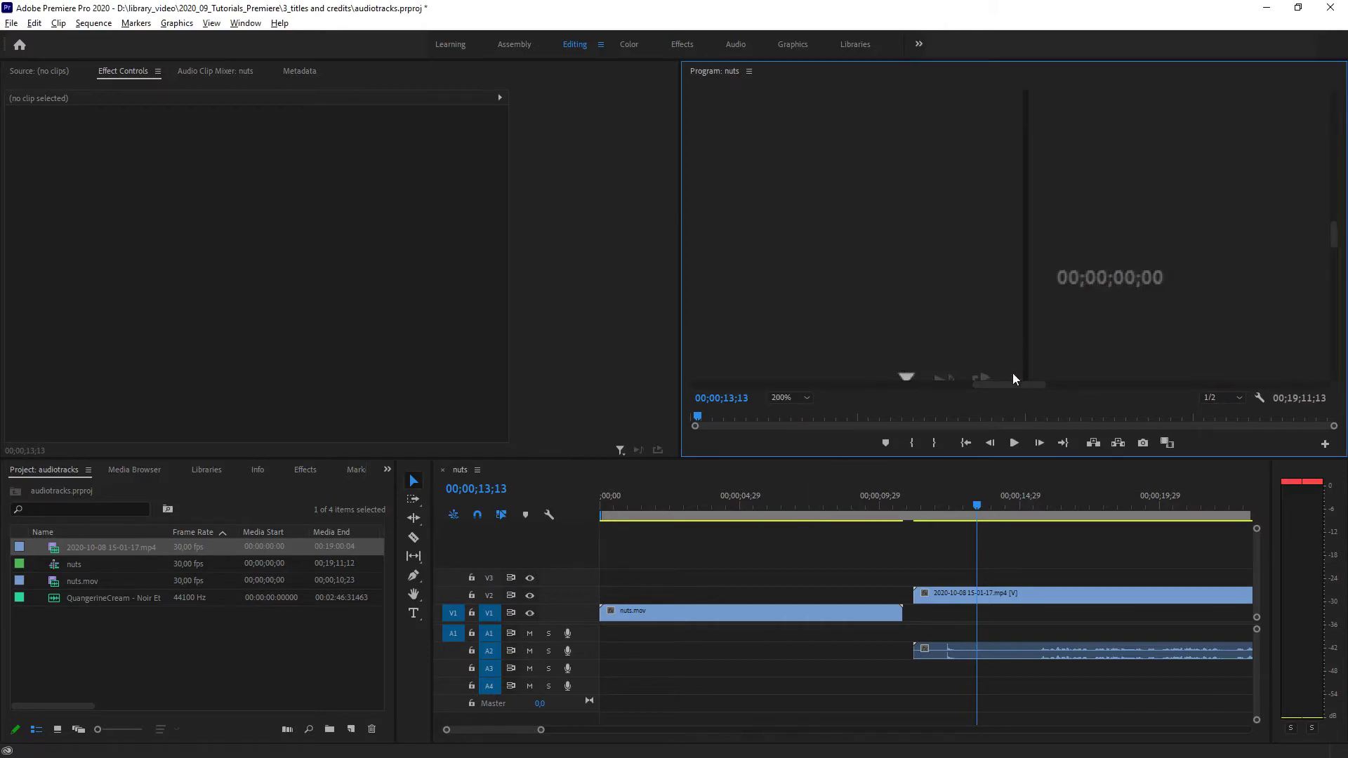
drag(986, 385, 1102, 385)
key(space)
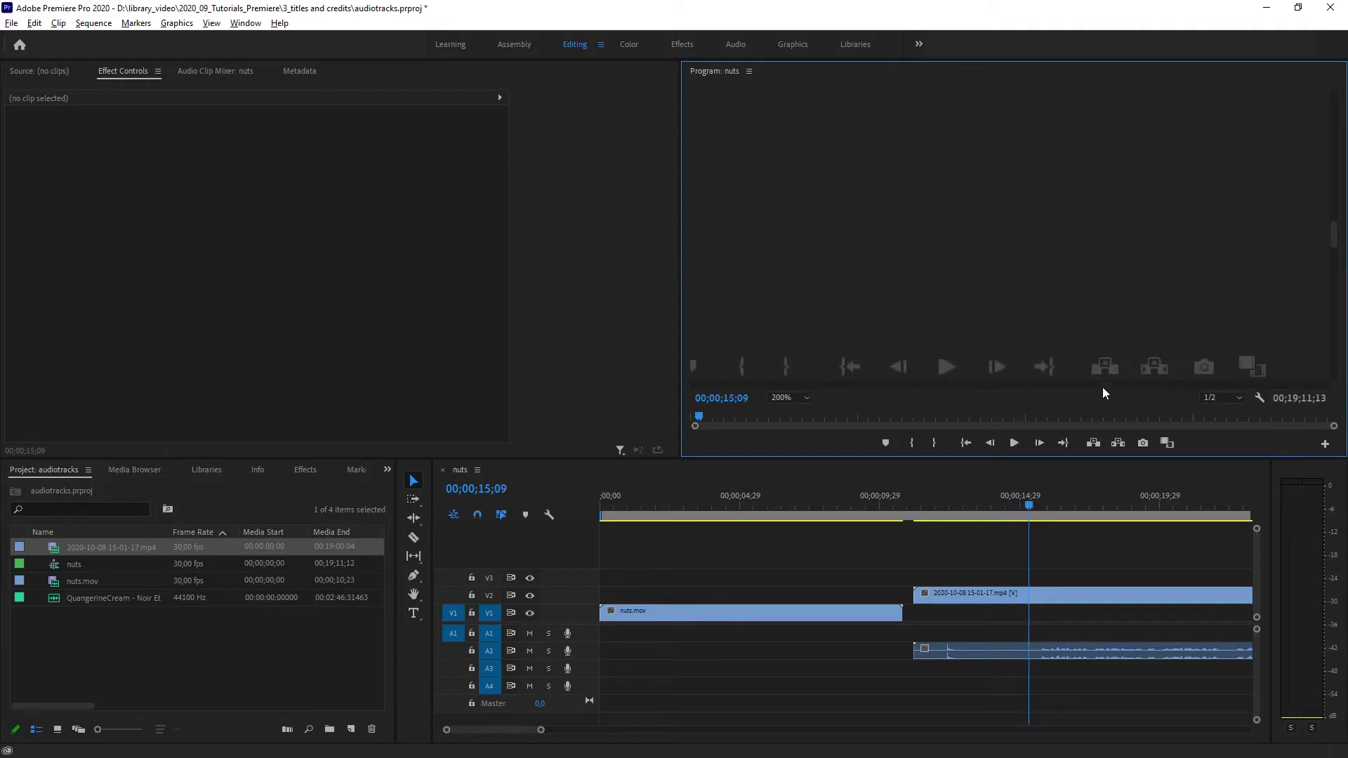
drag(1333, 238, 1335, 300)
scroll(1288, 306, up, 3)
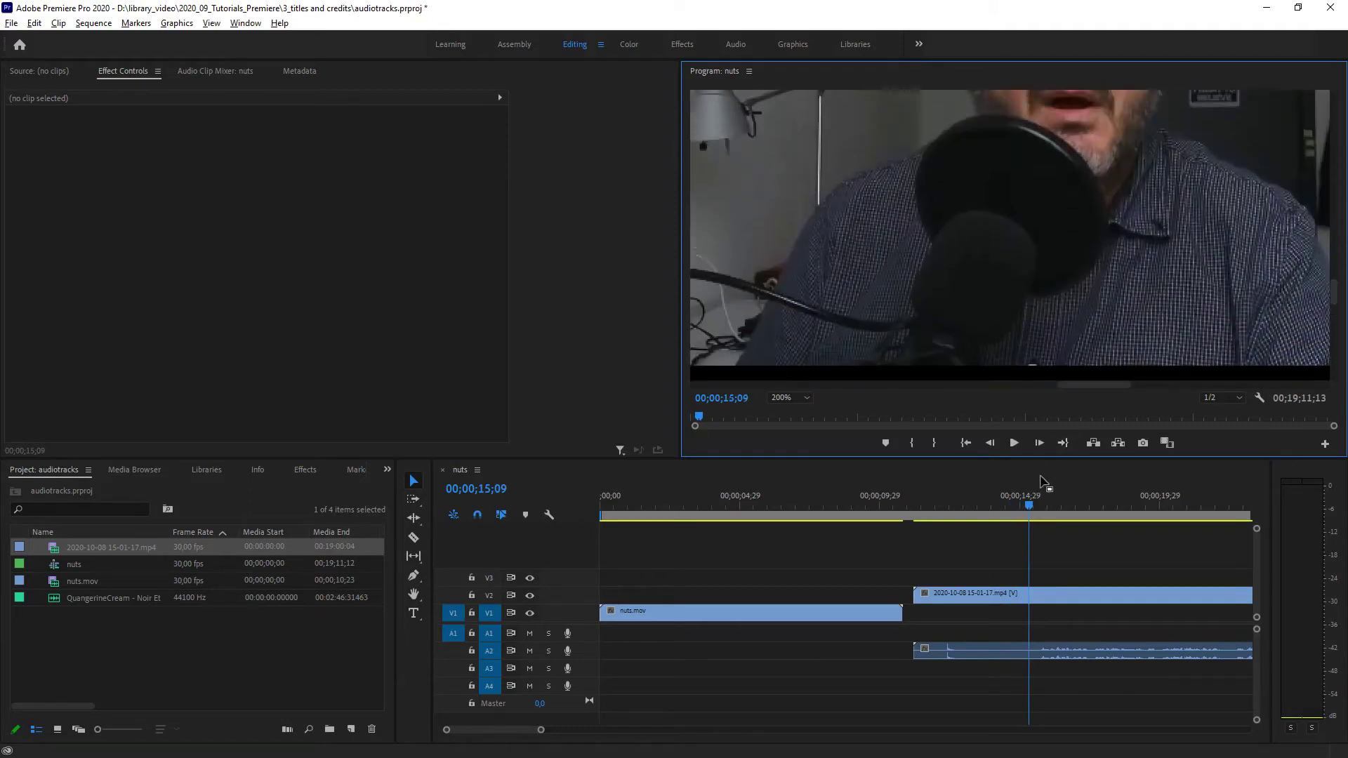
Step: Enlarge the timeline around the clap's waveform peak on A2 and play the passage from just before it
drag(1029, 504, 949, 511)
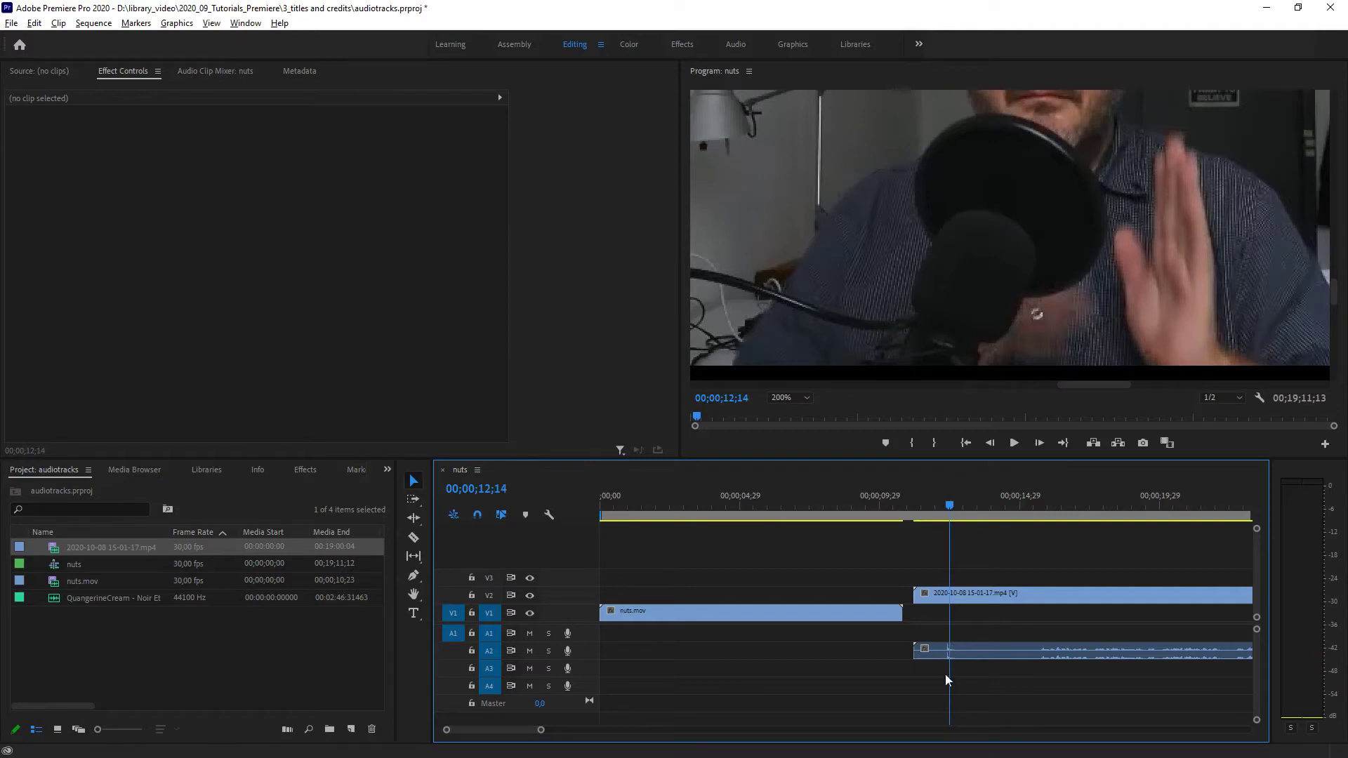
scroll(505, 733, up, 6)
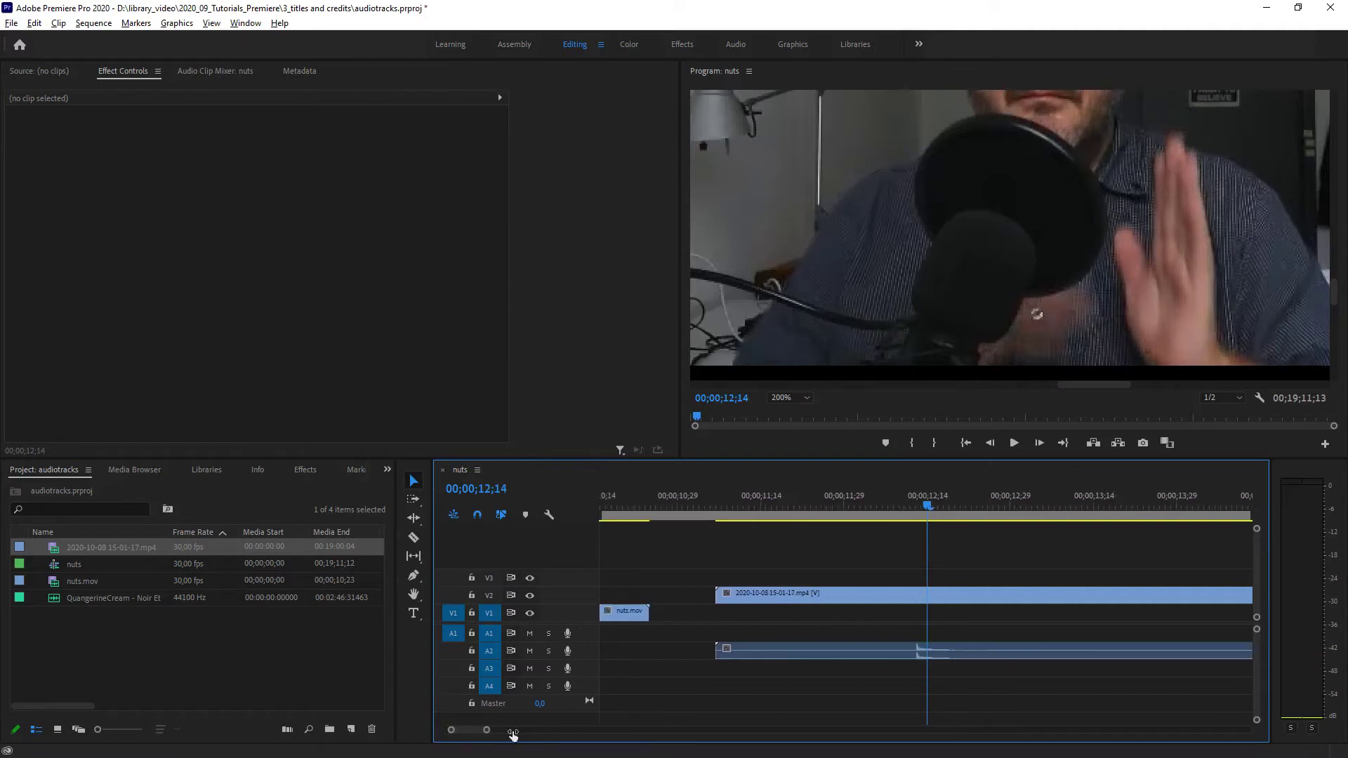
scroll(521, 732, down, 1)
drag(929, 504, 887, 507)
click(1015, 443)
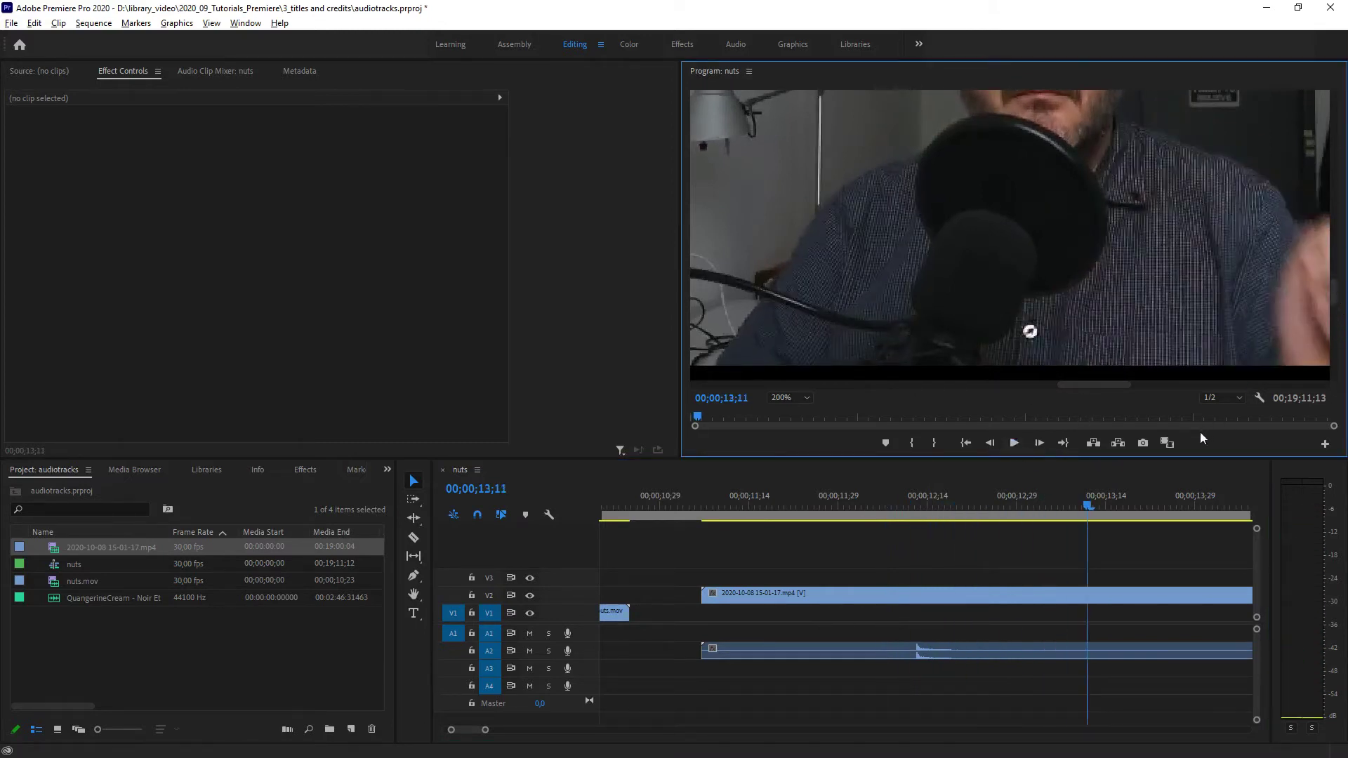
drag(1084, 501, 914, 507)
click(835, 598)
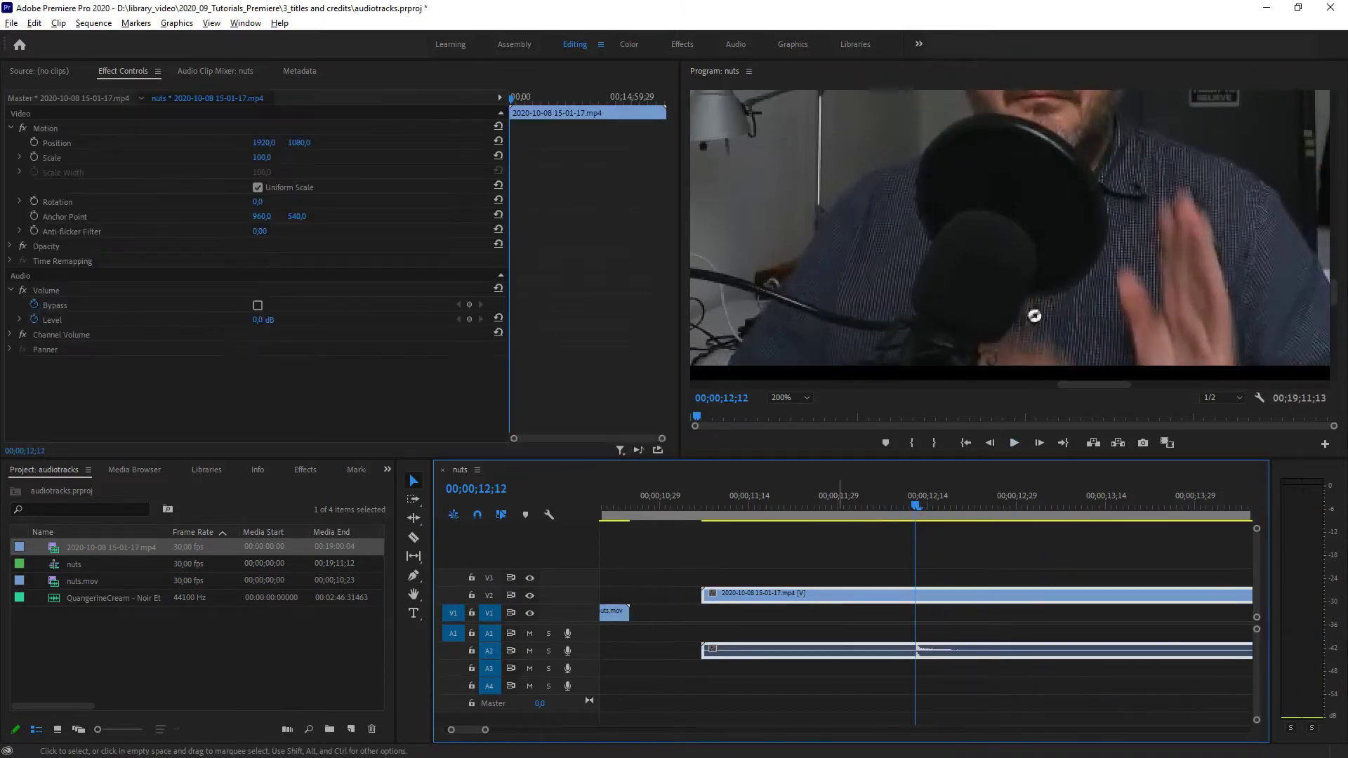
right_click(863, 592)
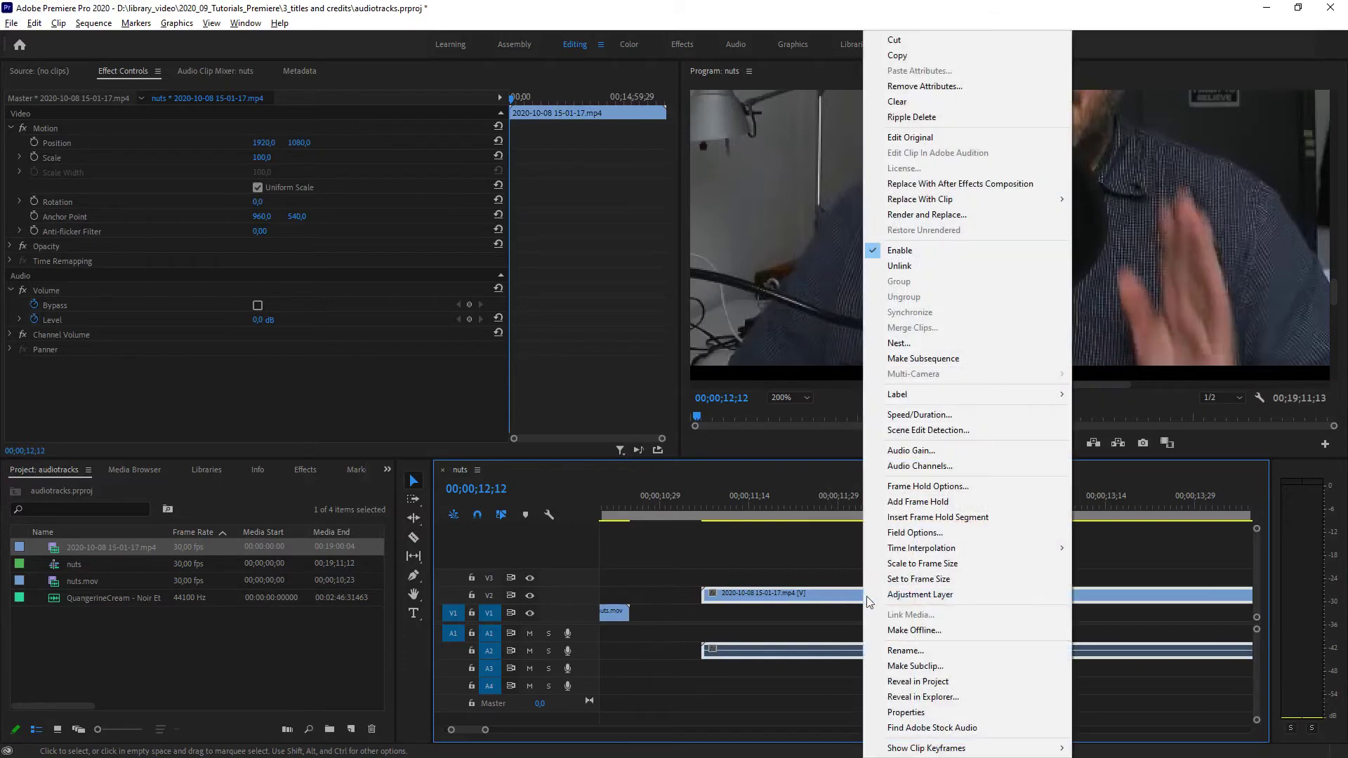
click(905, 263)
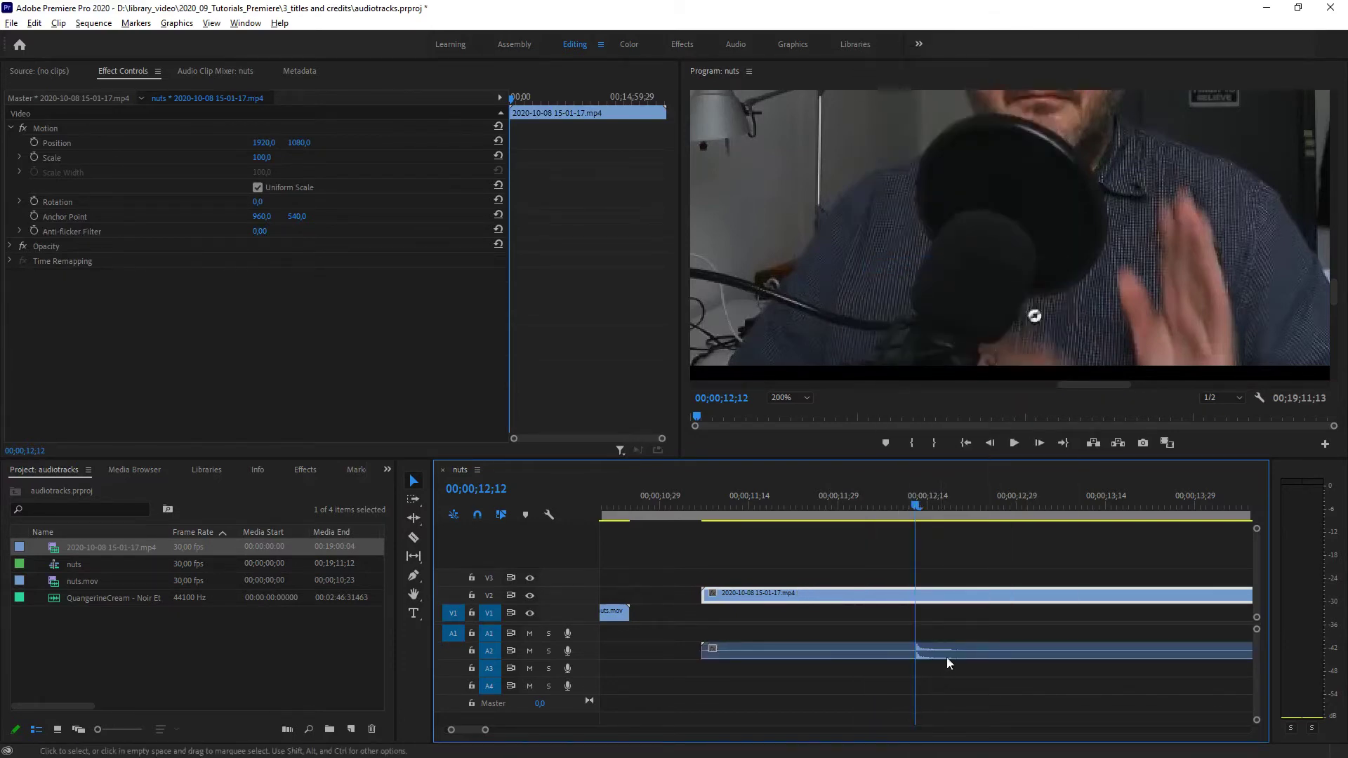
Step: Step frame by frame through the clap and place the playhead where the hands meet, at 00;00;12;26
drag(914, 503, 993, 509)
key(Left)
key(Left)
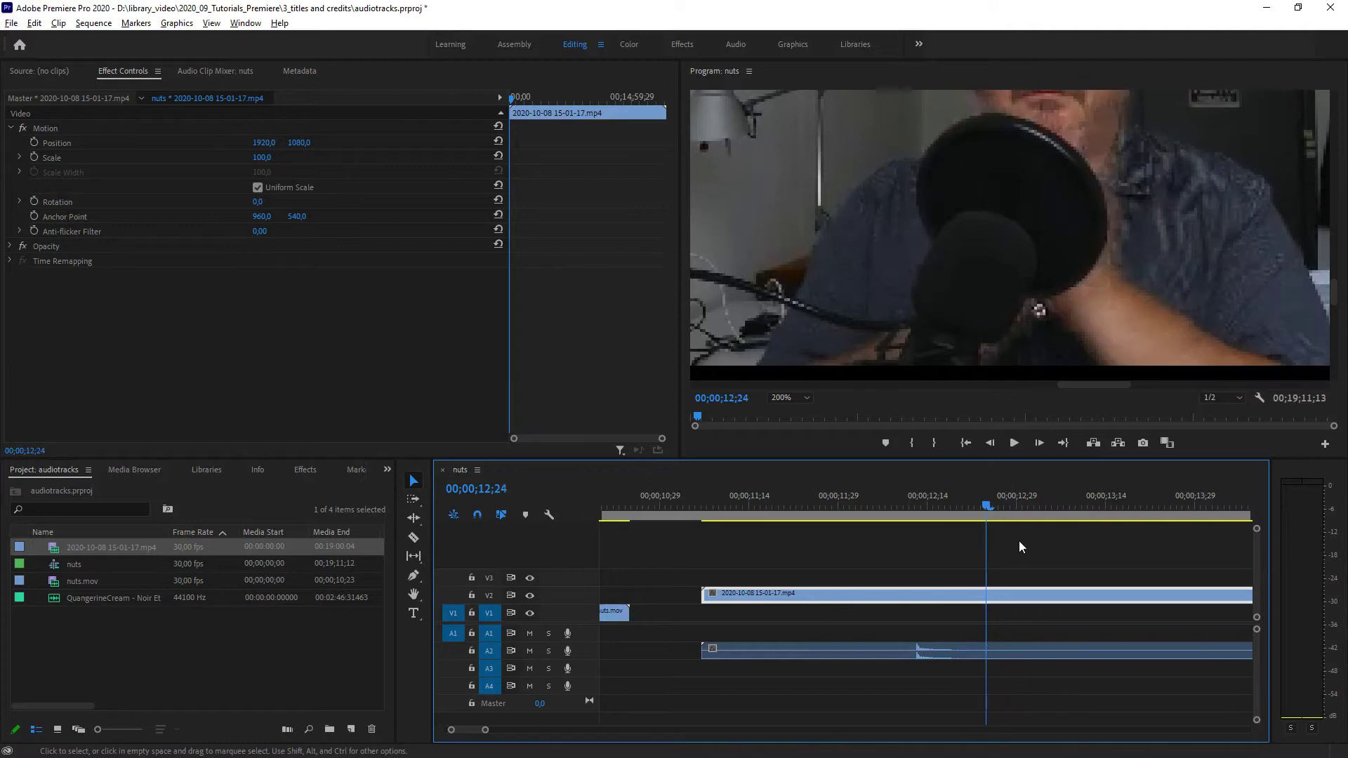
key(Right)
key(Right)
key(Left)
key(Left)
key(Right)
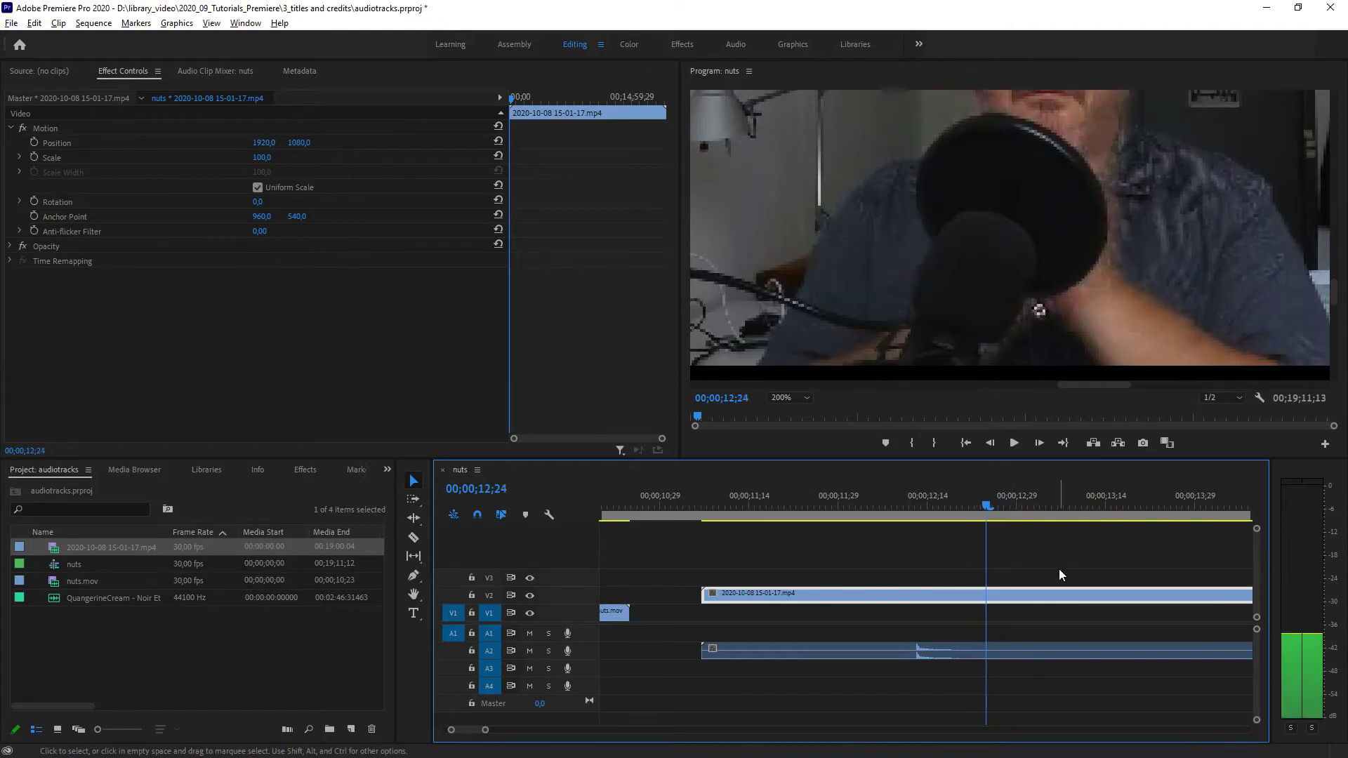
key(Right)
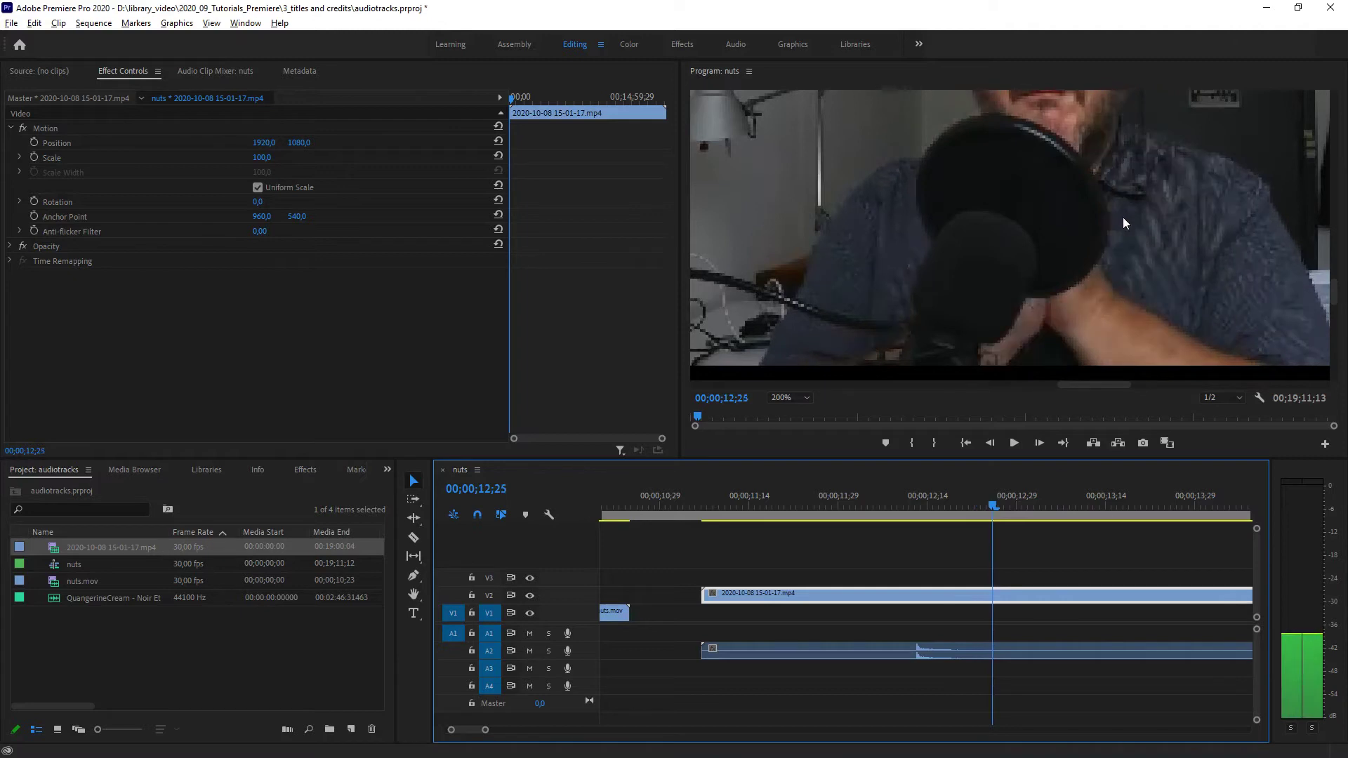
key(Right)
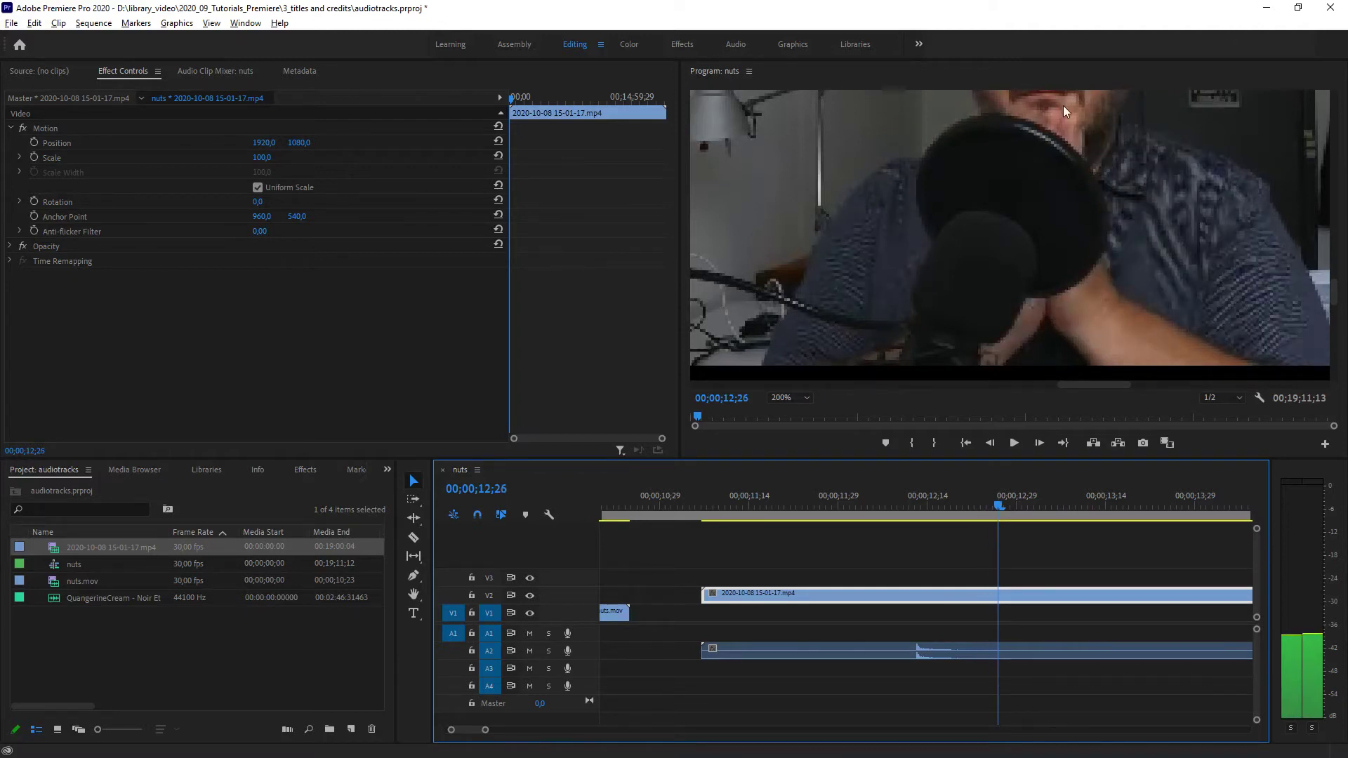
key(Left)
key(Right)
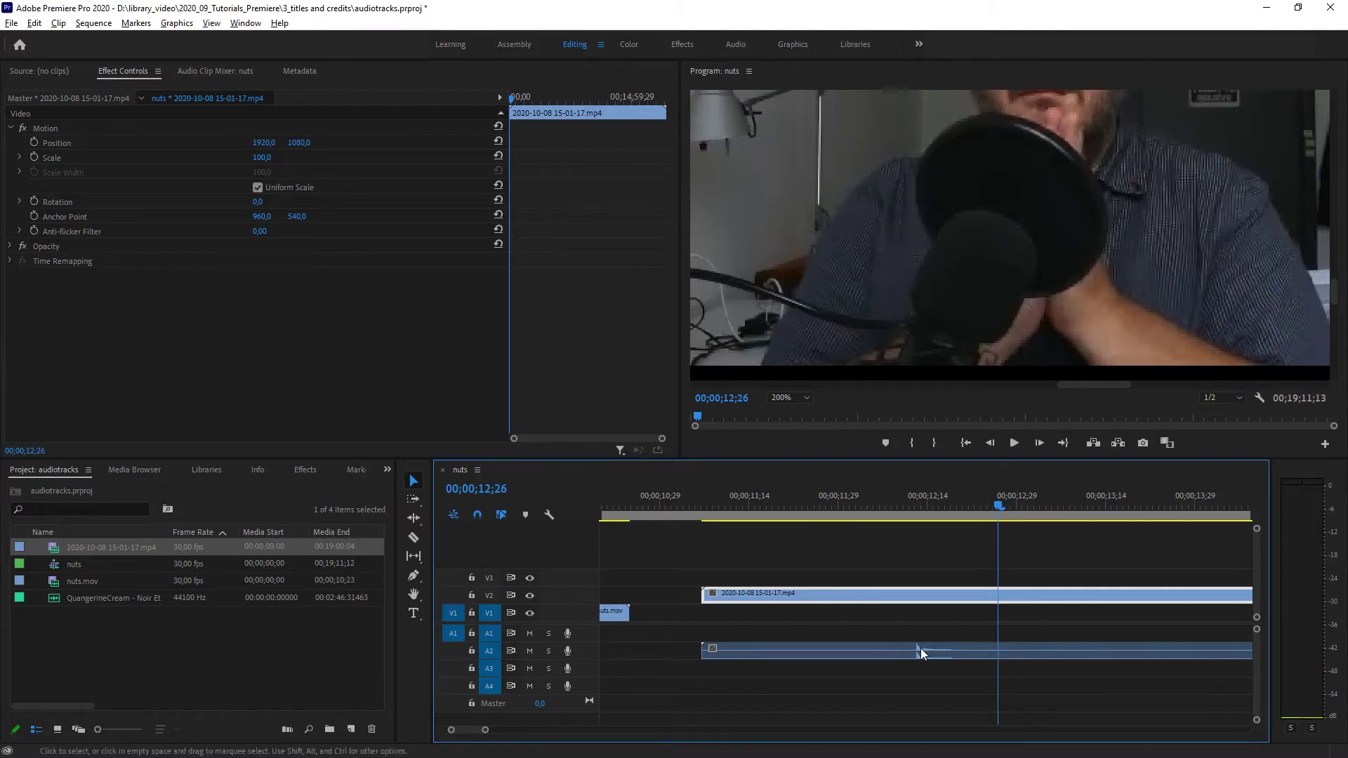
Step: Shift the unlinked audio on A2 about 12 frames later so the clap peak lines up with the hands meeting
click(893, 650)
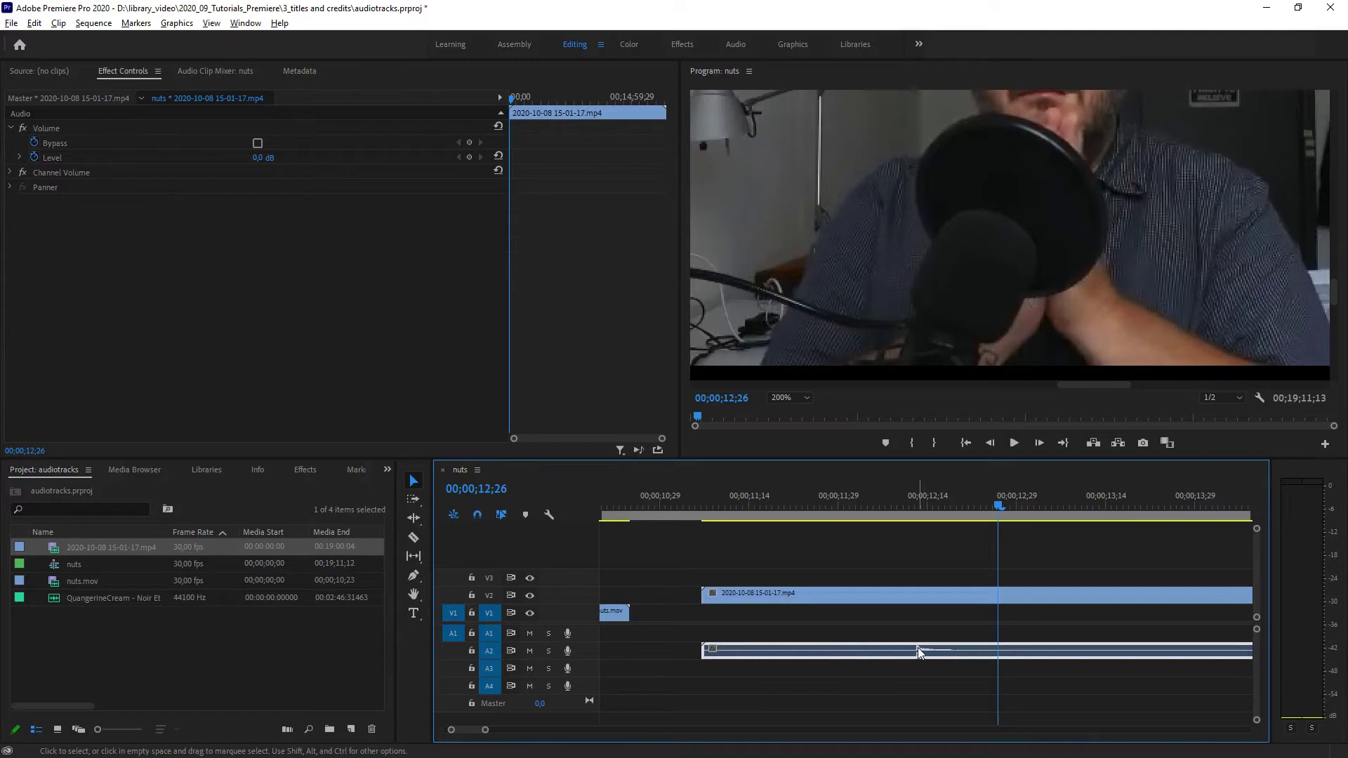
drag(916, 650, 990, 649)
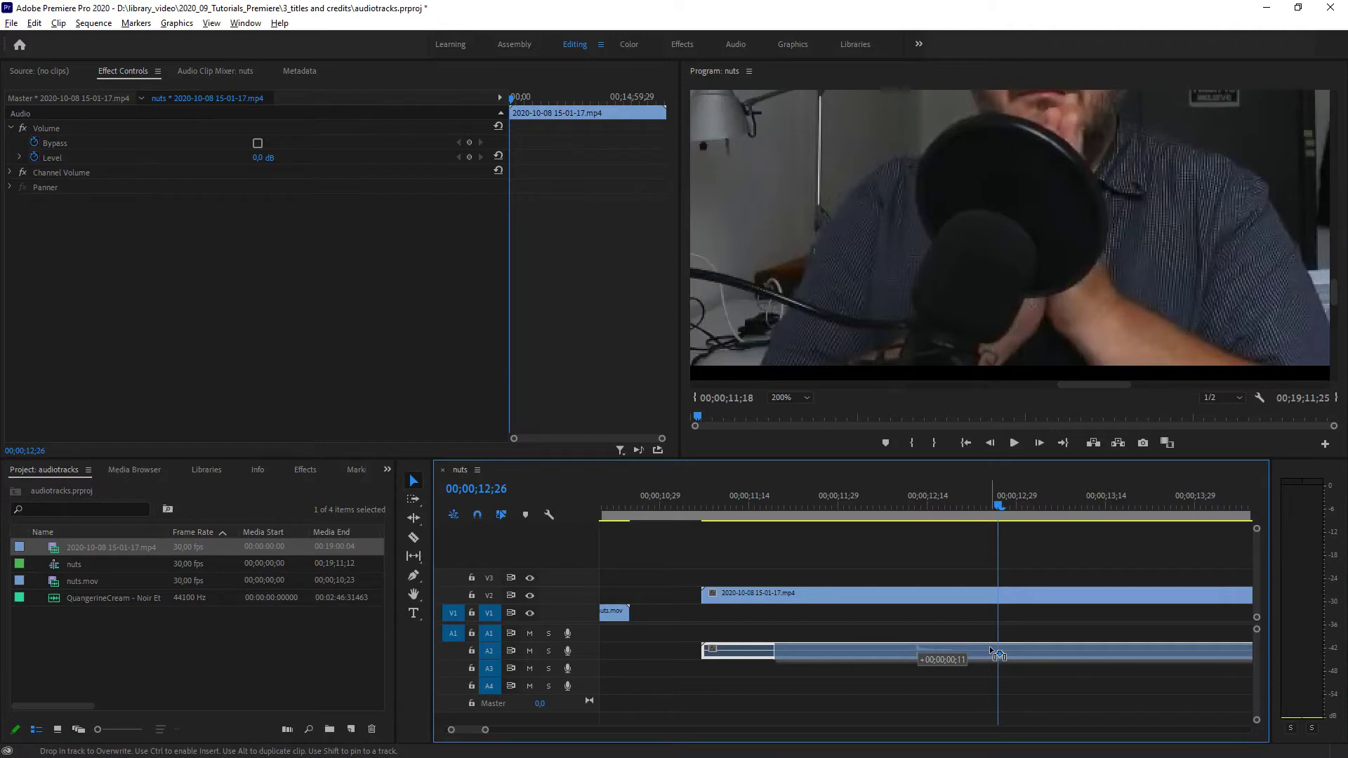
drag(995, 653, 995, 653)
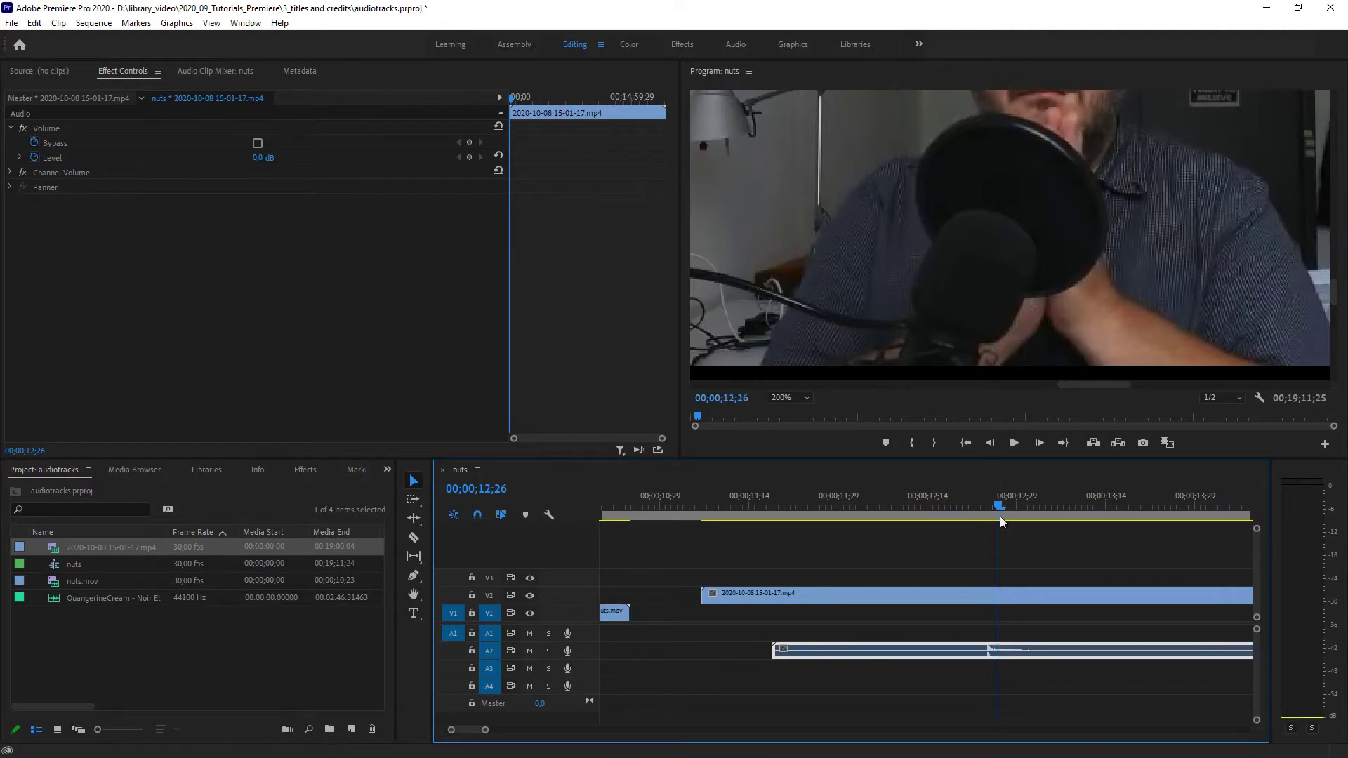
Step: Play the clap passage twice from just before the hands meet to check the shifted audio against the picture
click(986, 506)
drag(986, 508, 897, 507)
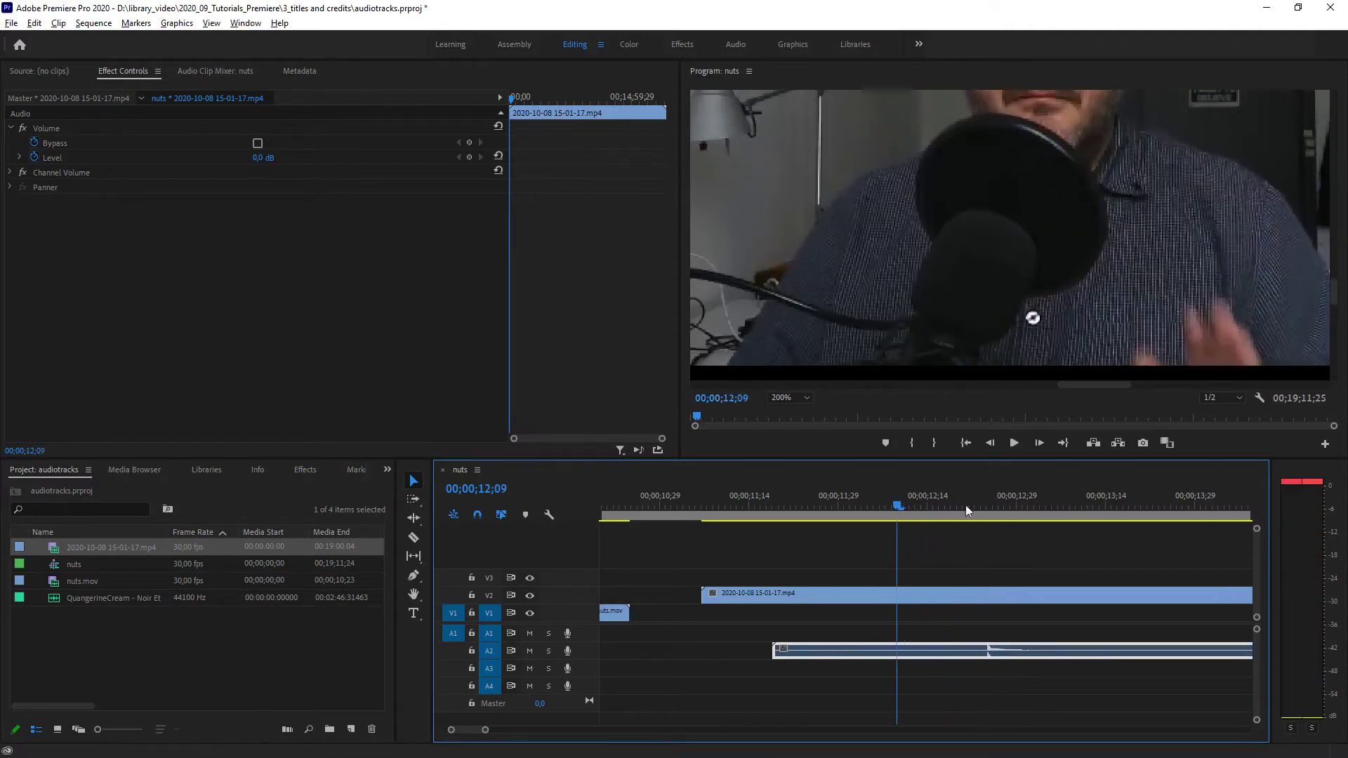
click(1014, 442)
key(space)
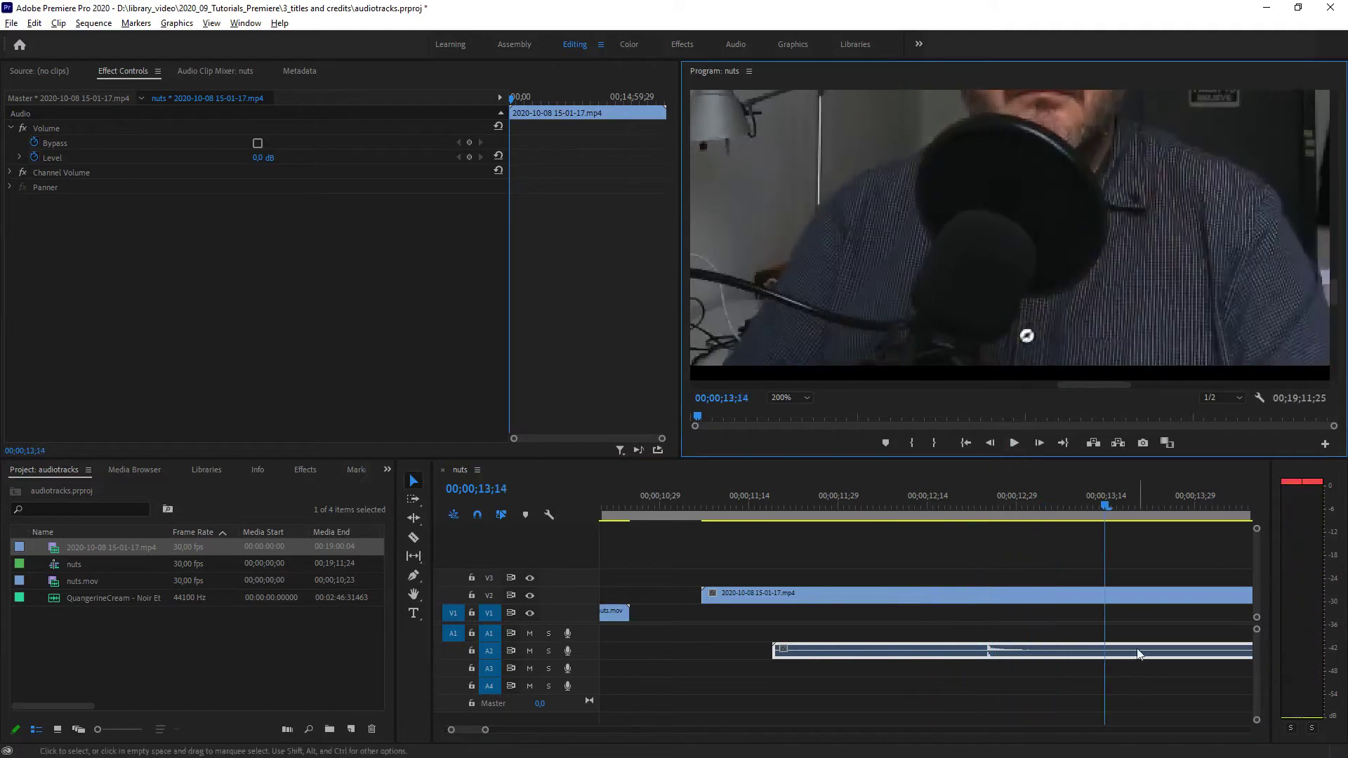
drag(1106, 511, 928, 509)
click(1013, 443)
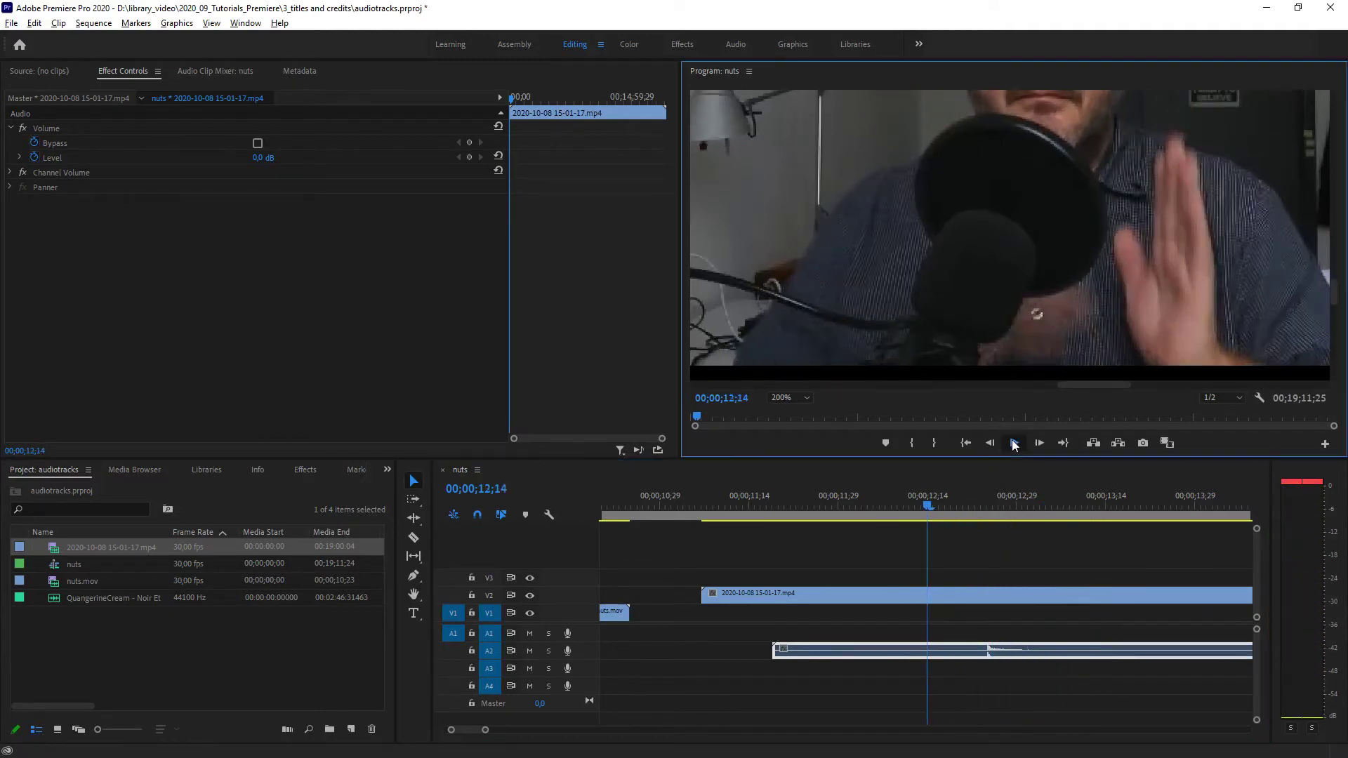
key(space)
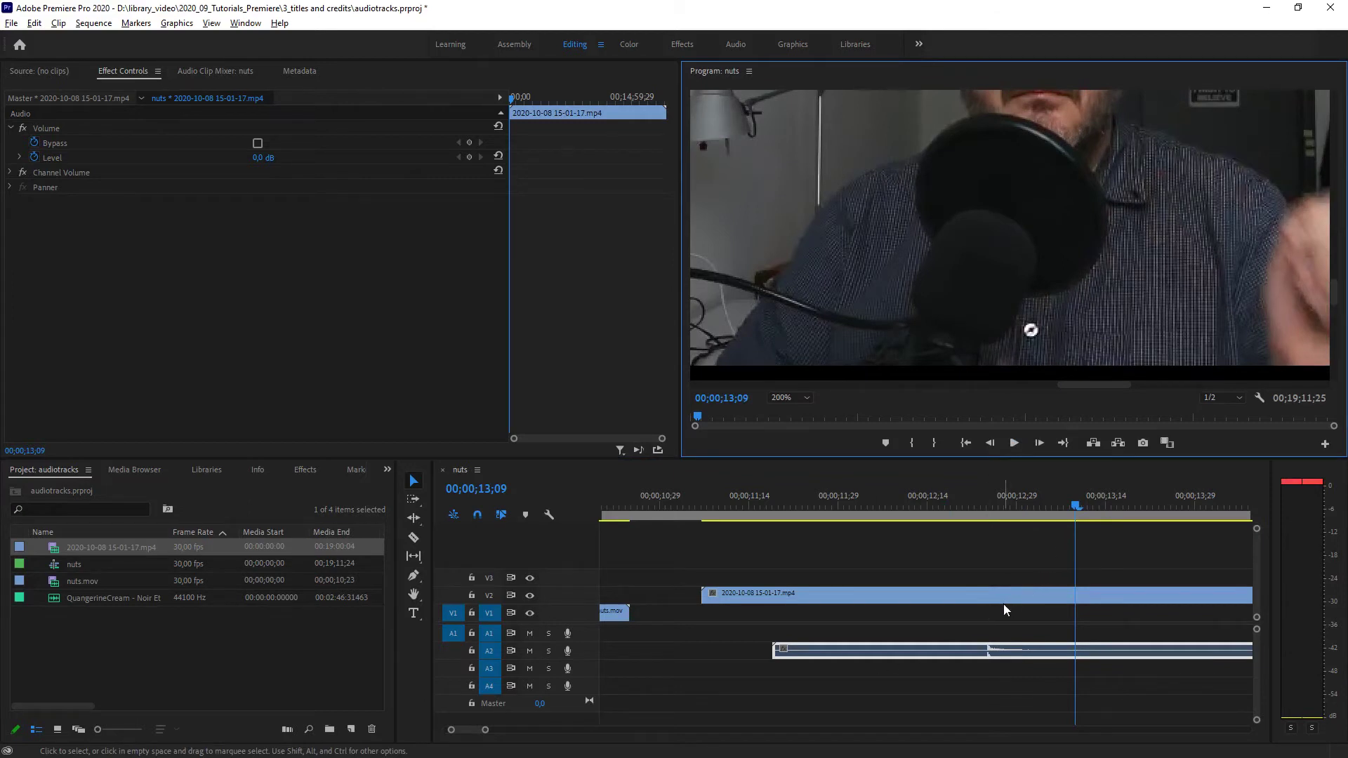
click(950, 594)
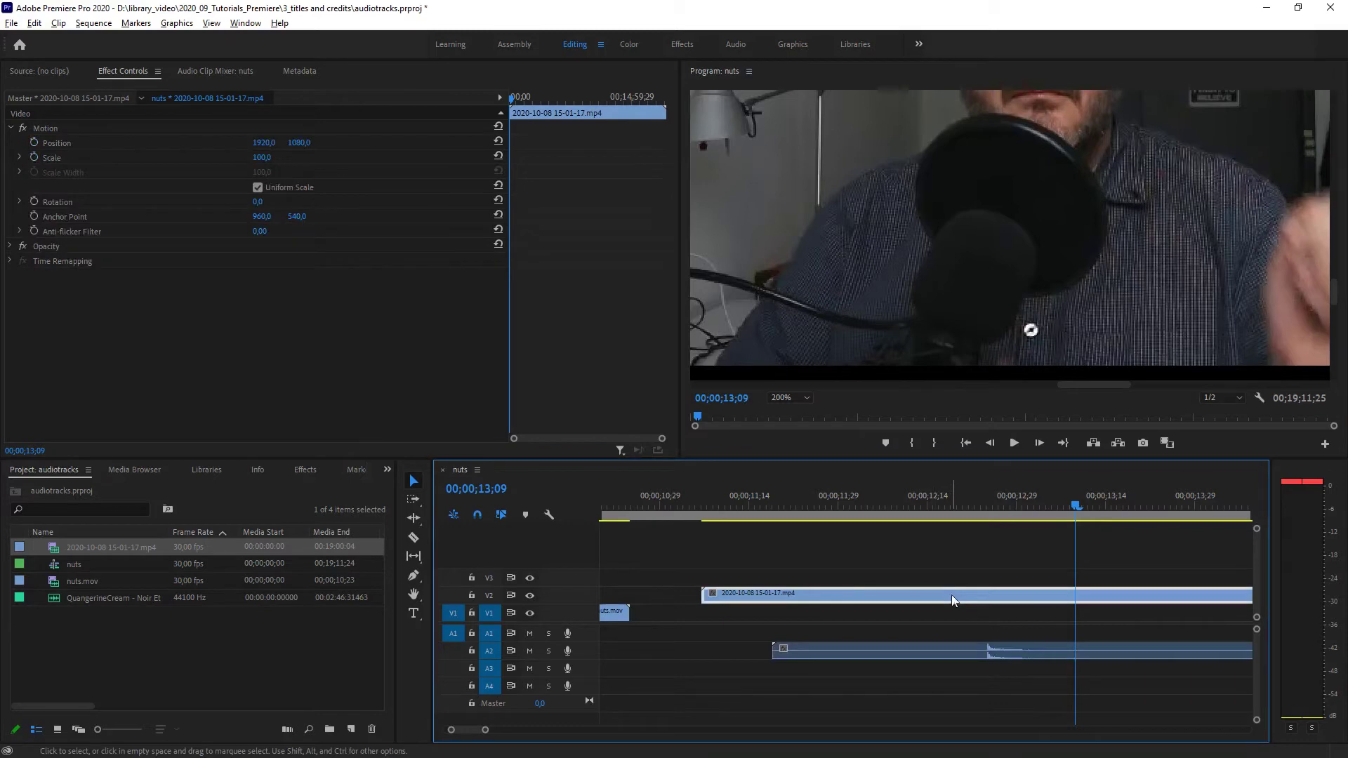
shift+click(953, 650)
right_click(953, 650)
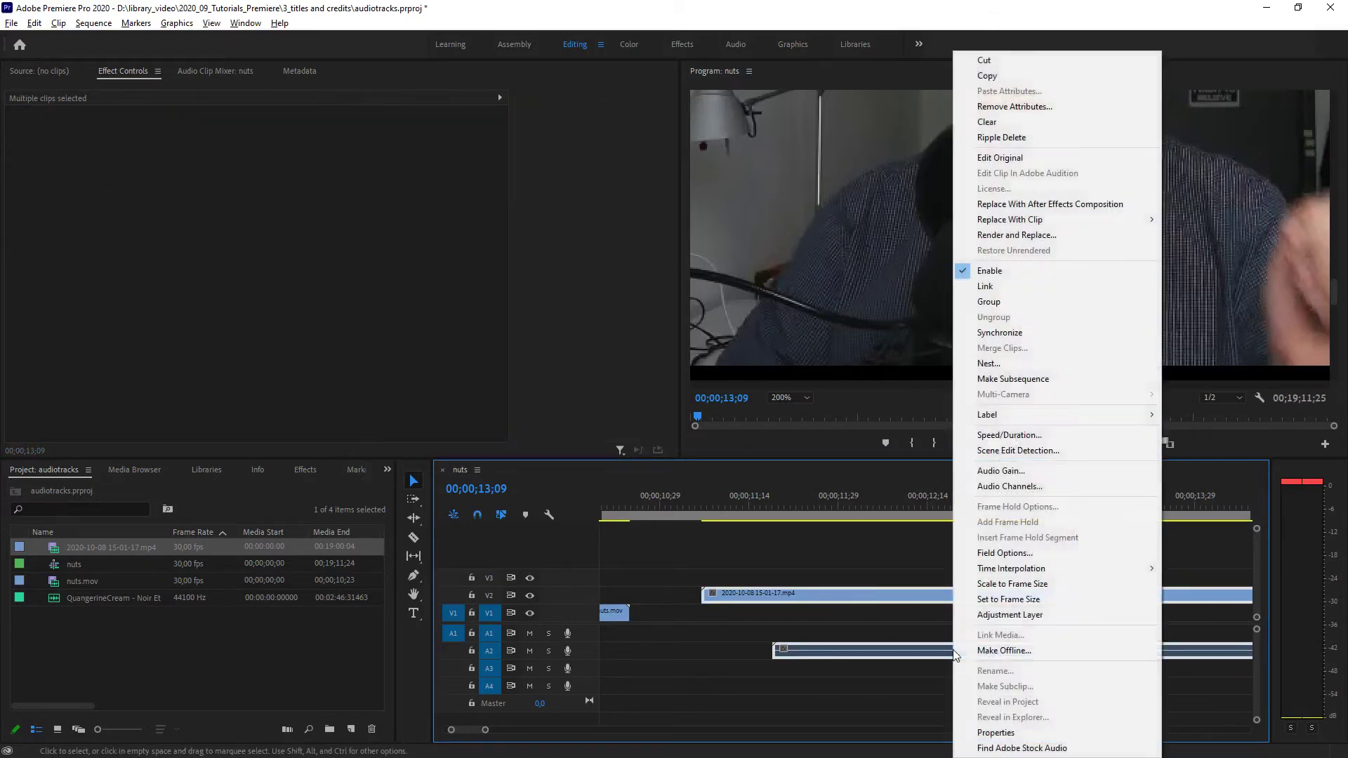
click(994, 284)
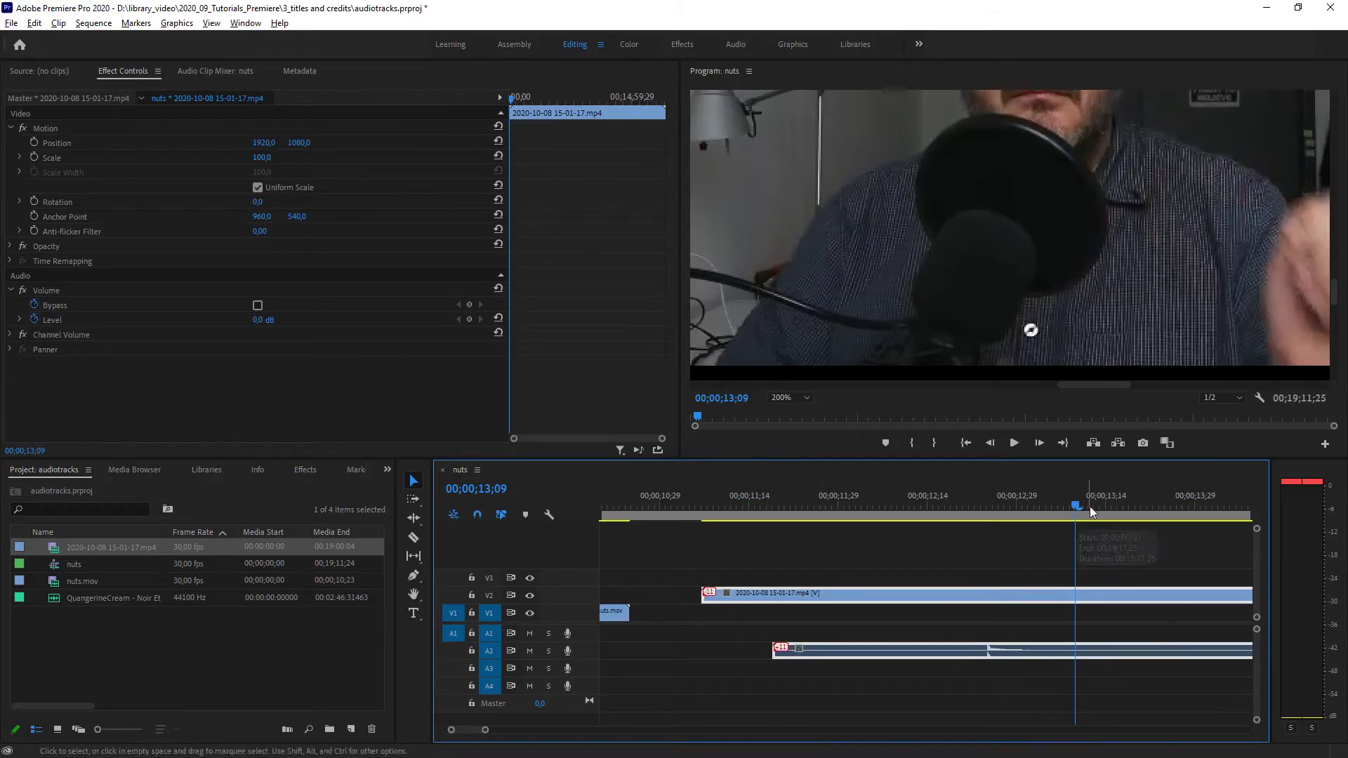
drag(1074, 504, 921, 519)
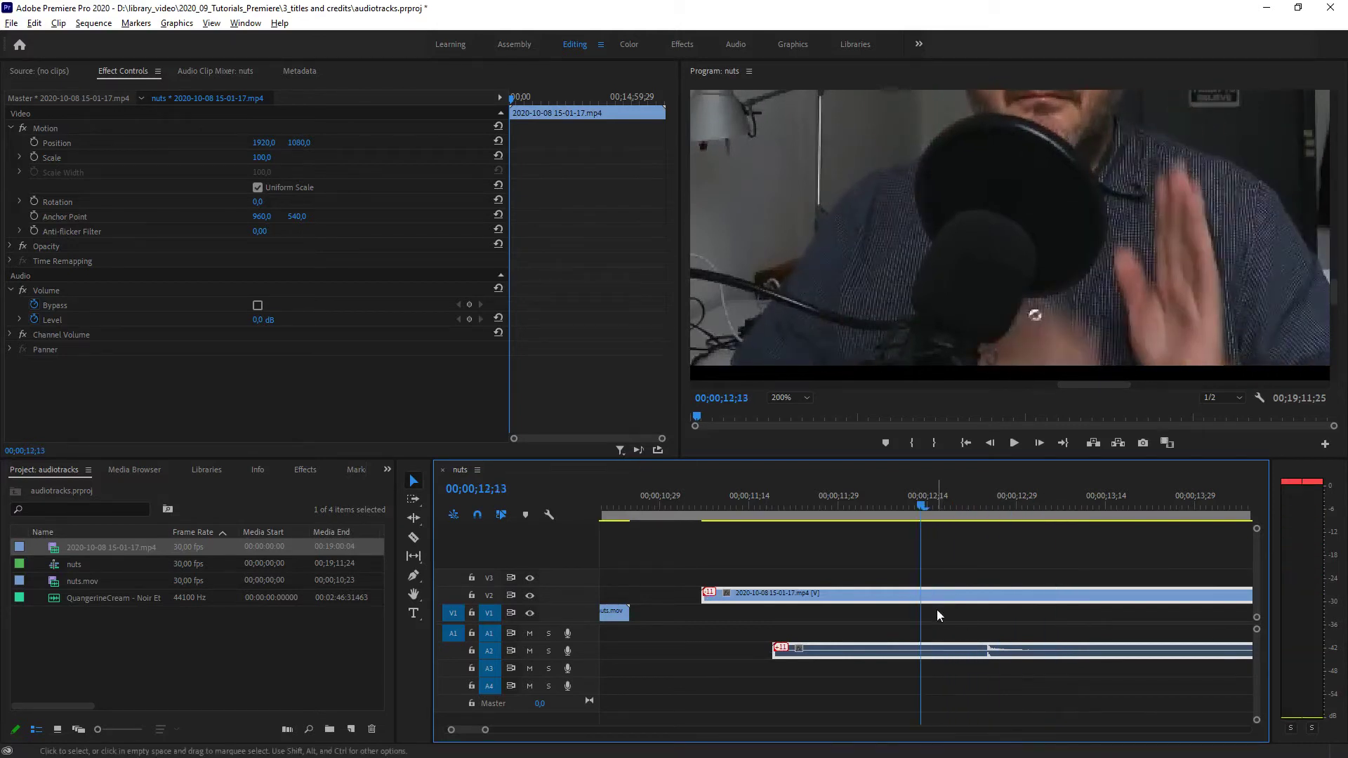
drag(935, 595, 925, 632)
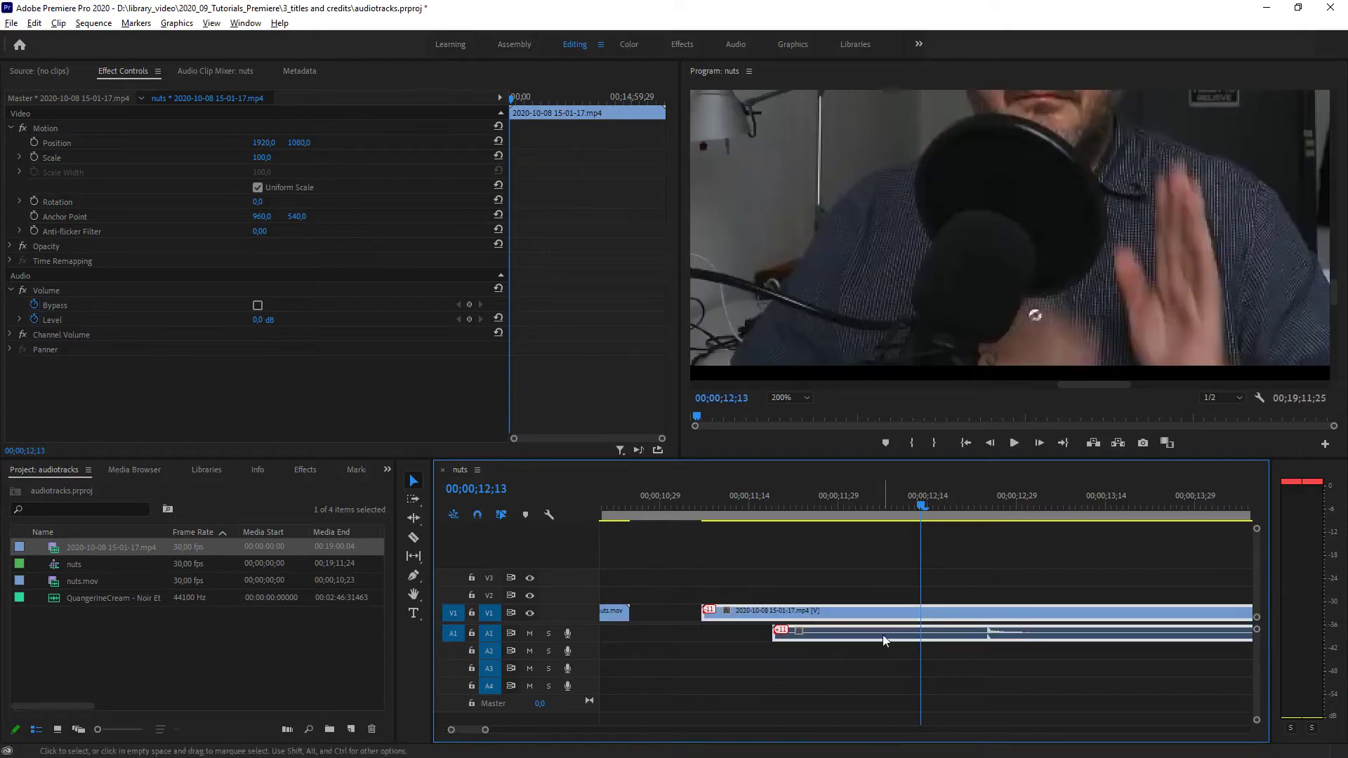
click(414, 538)
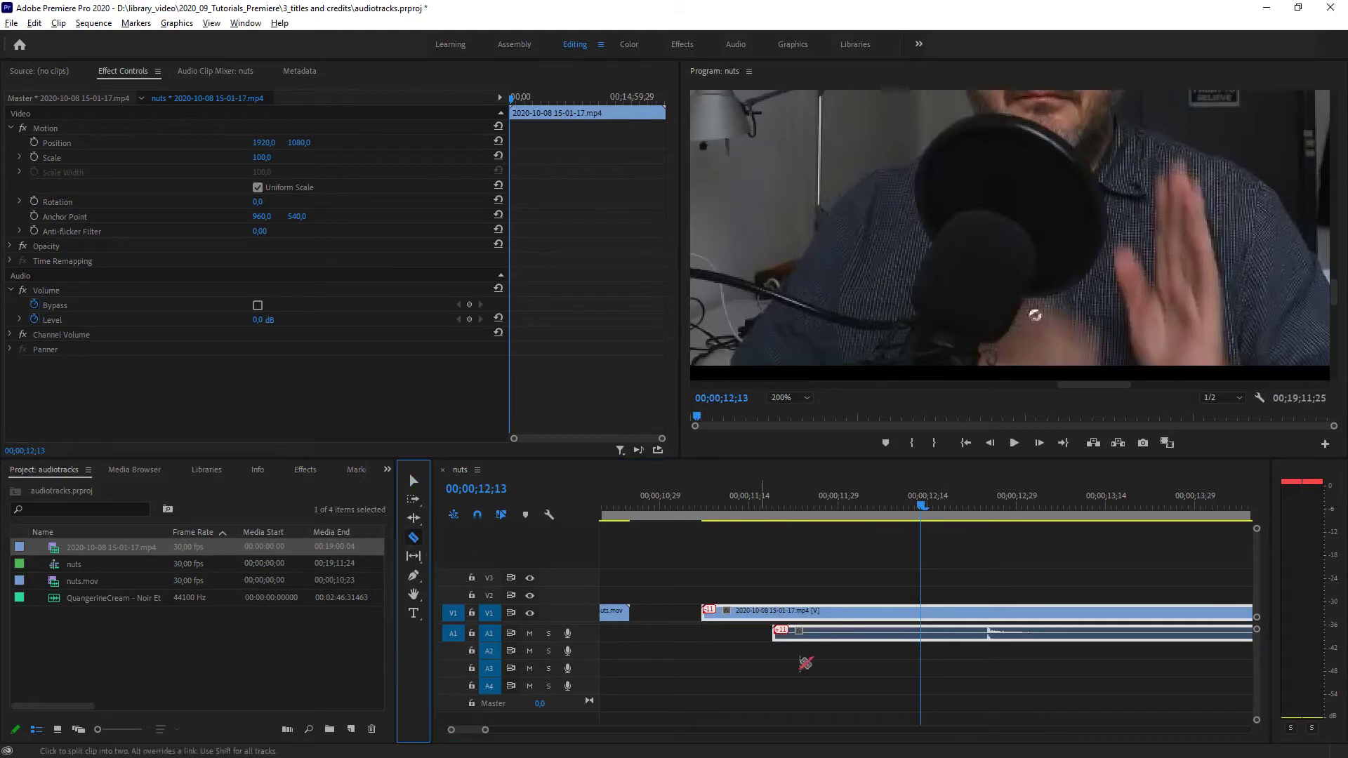
click(921, 613)
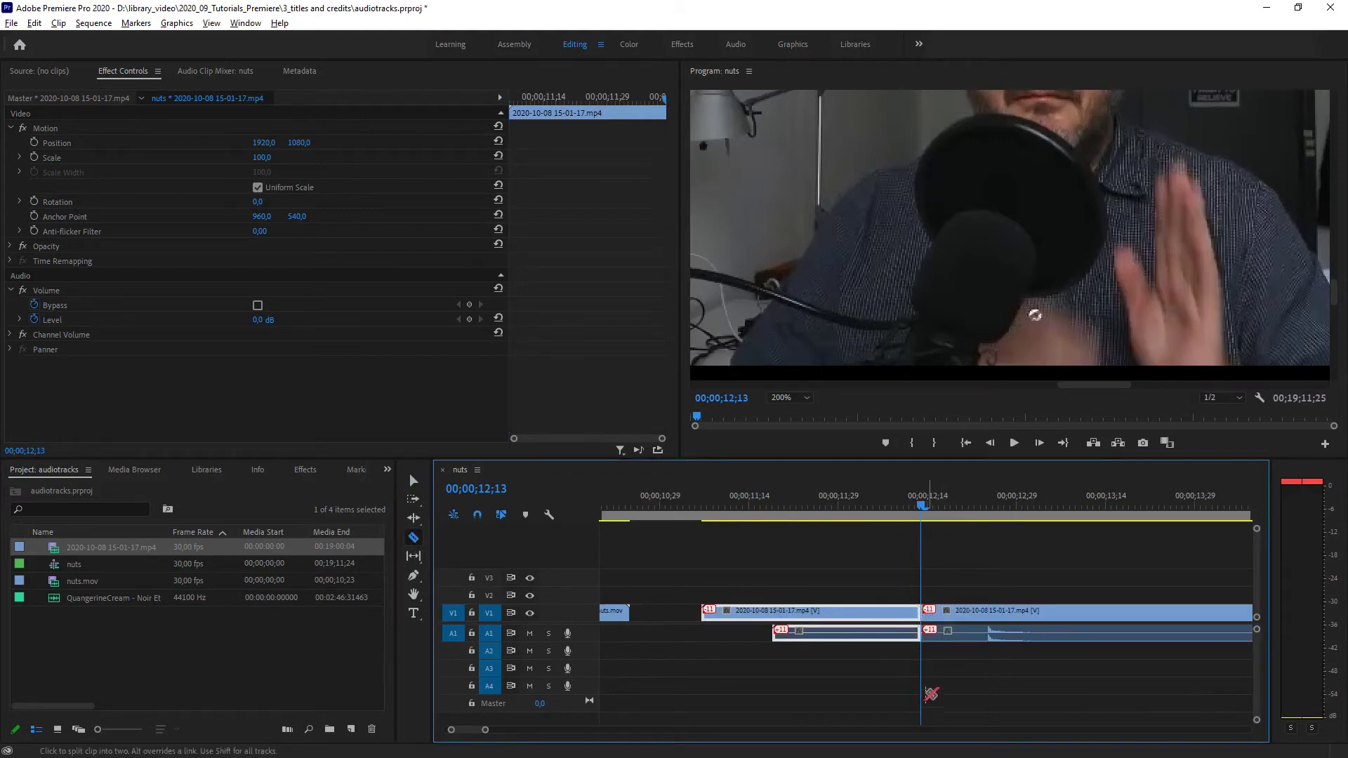
click(414, 480)
click(840, 665)
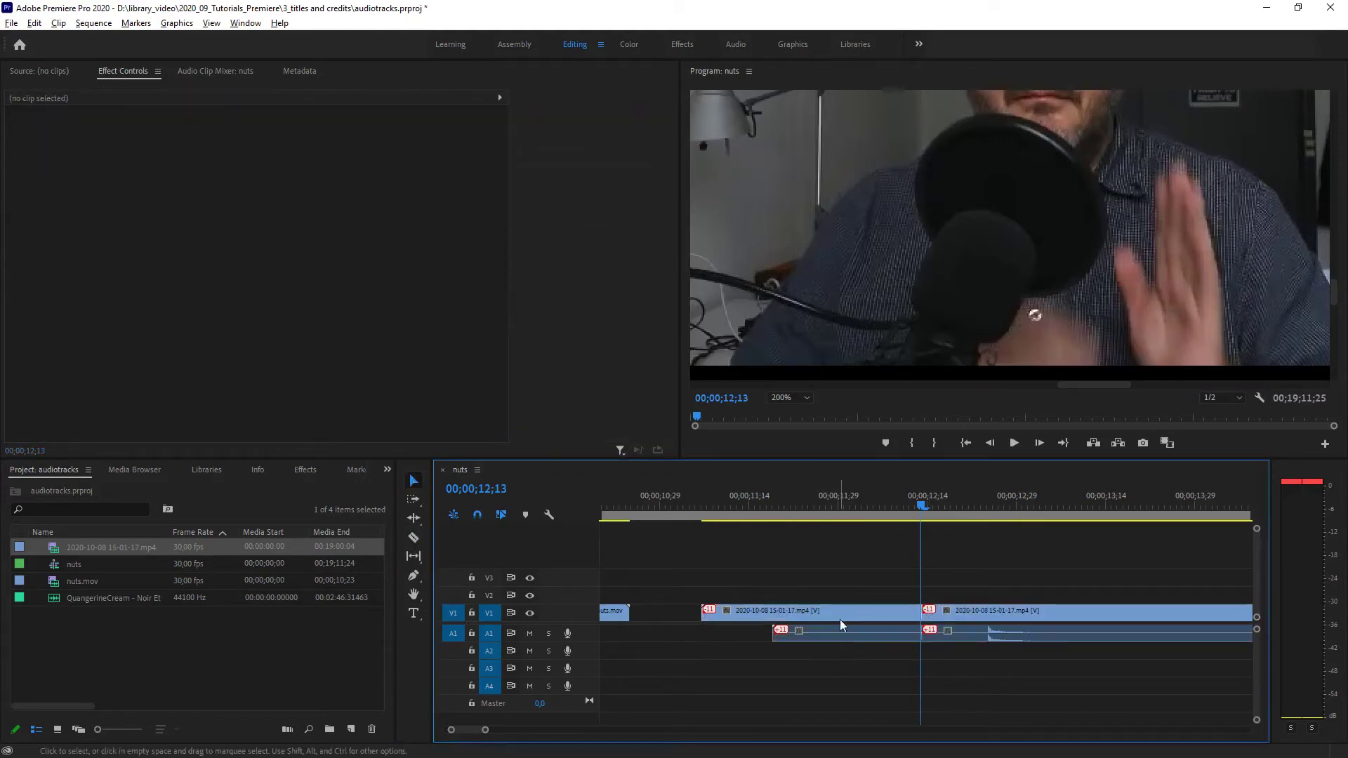
click(840, 614)
key(Delete)
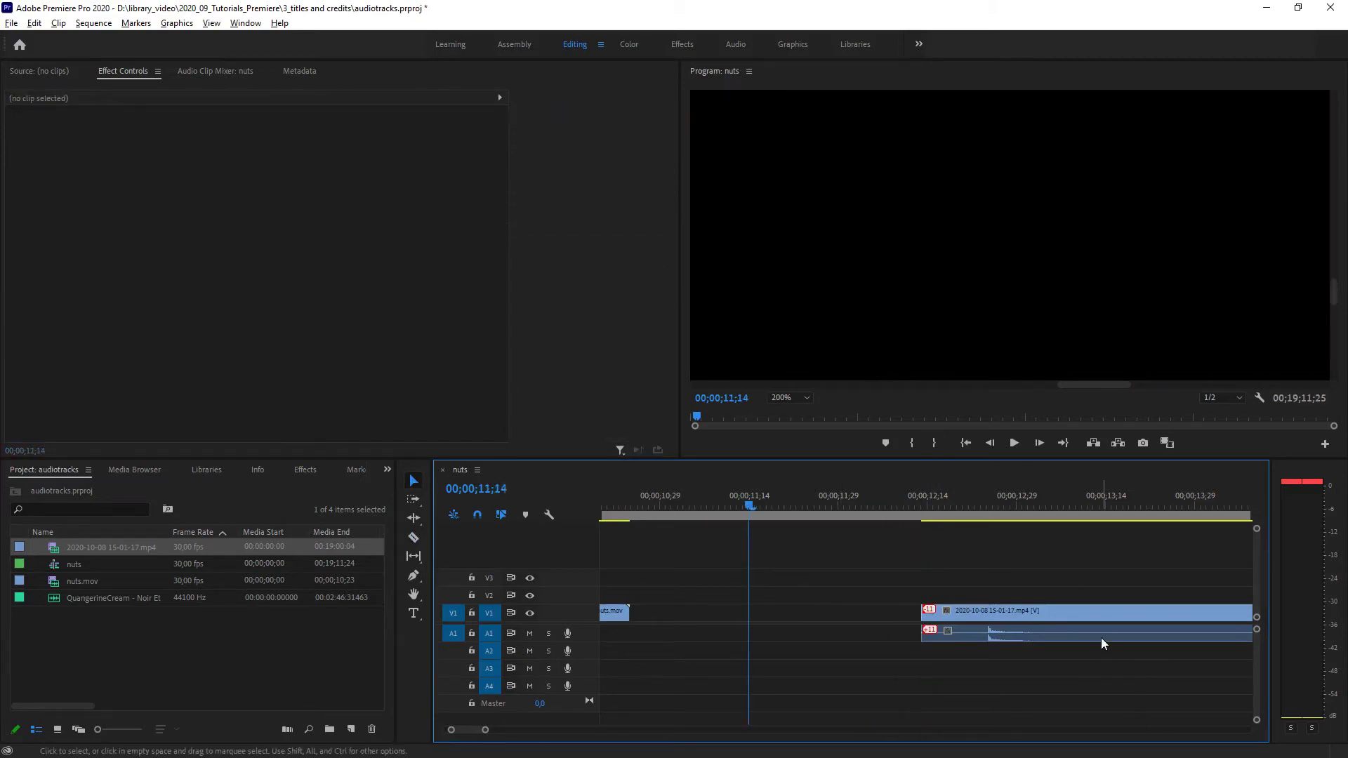
drag(1099, 615, 972, 623)
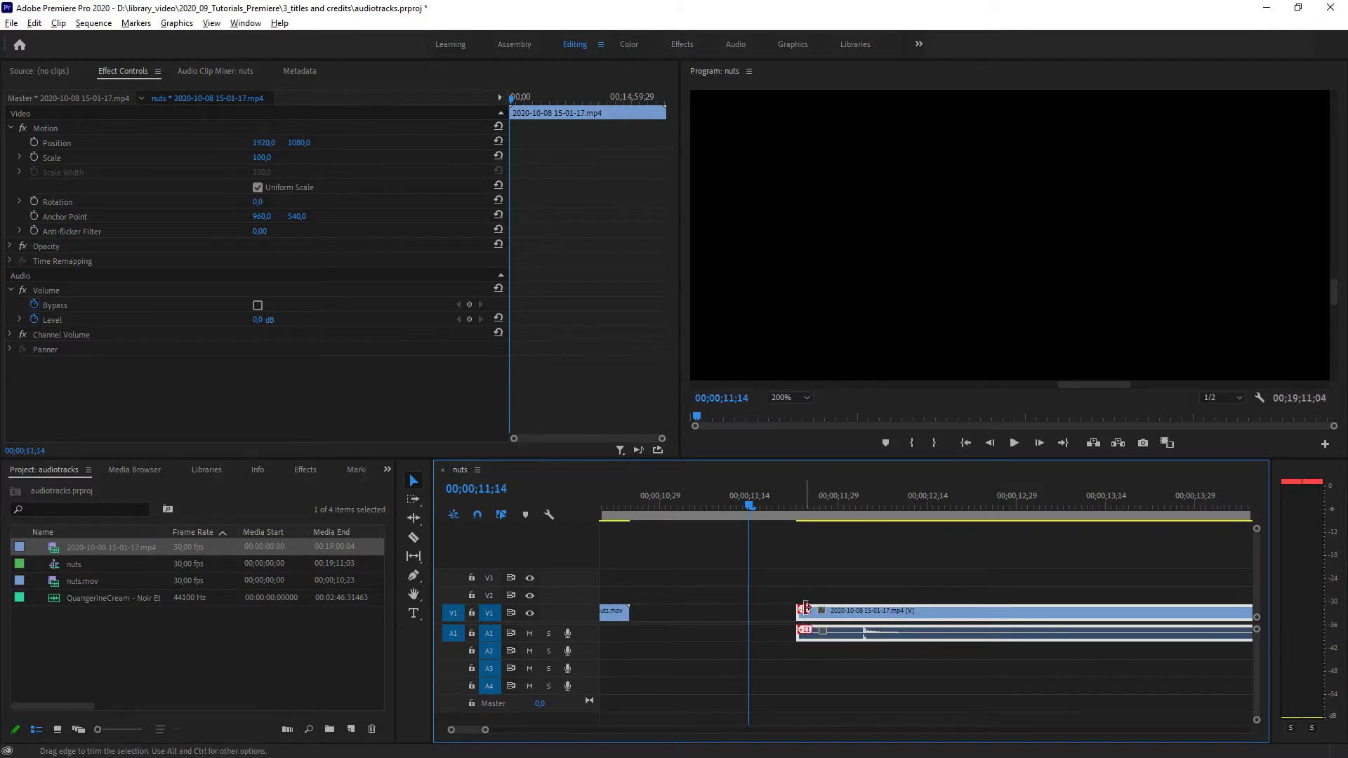
click(825, 597)
click(965, 615)
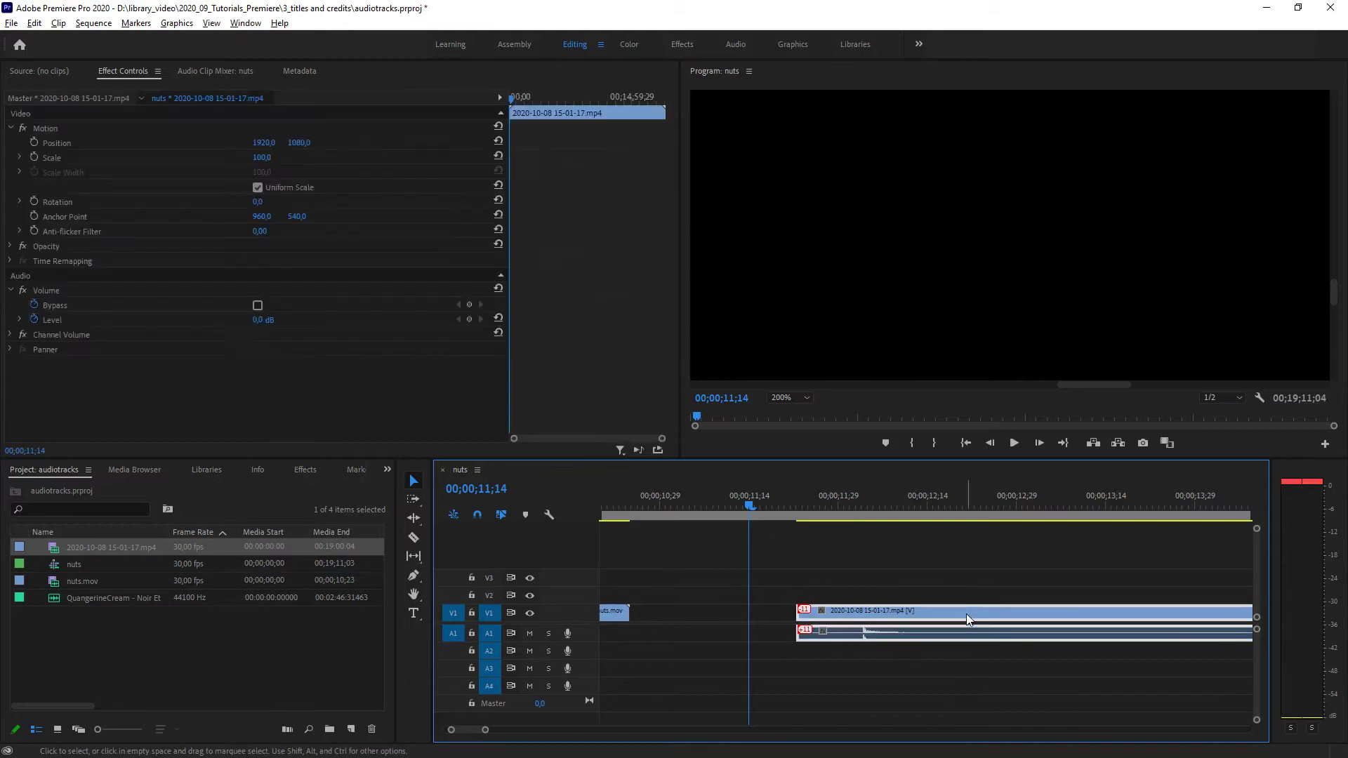
key(Delete)
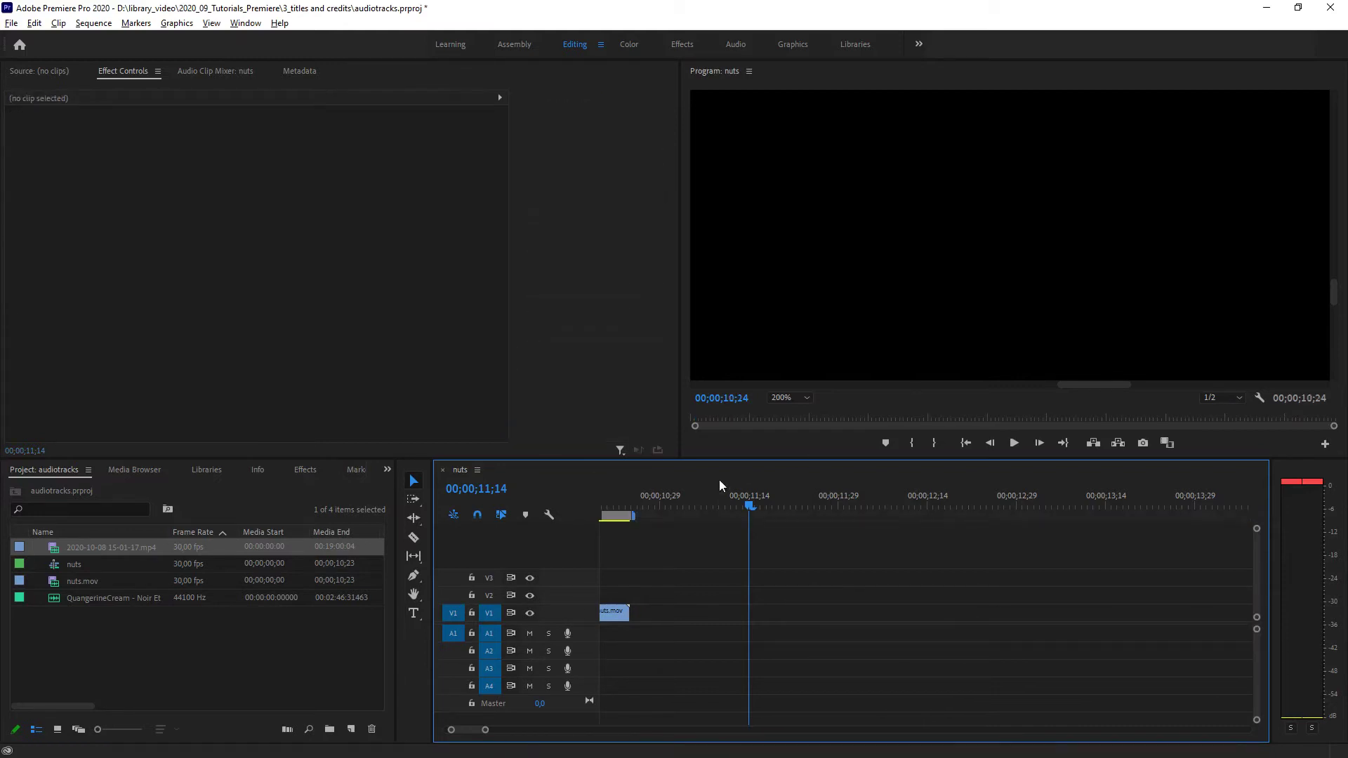
Step: Set the program monitor zoom to Fit and return the playhead to the start of the nuts sequence
drag(743, 503, 380, 528)
drag(483, 729, 579, 729)
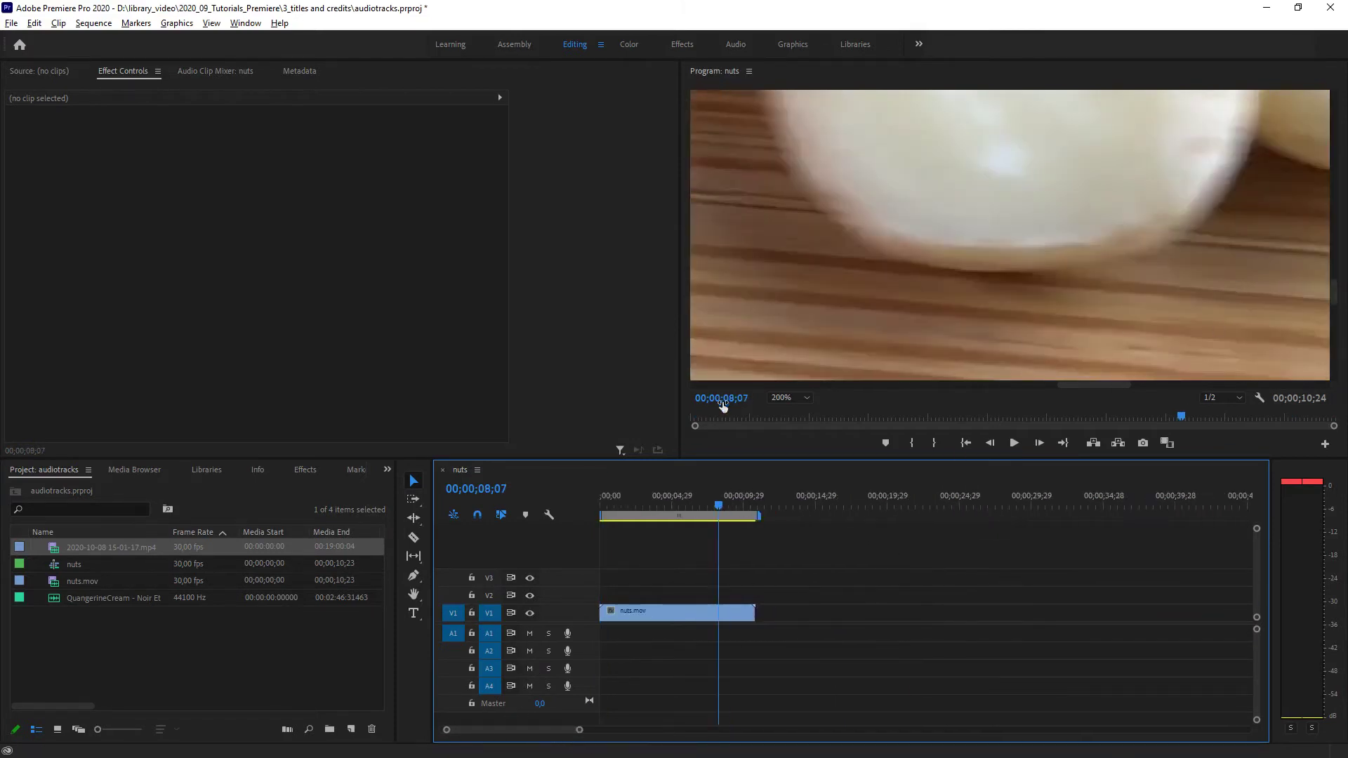
click(807, 398)
click(794, 411)
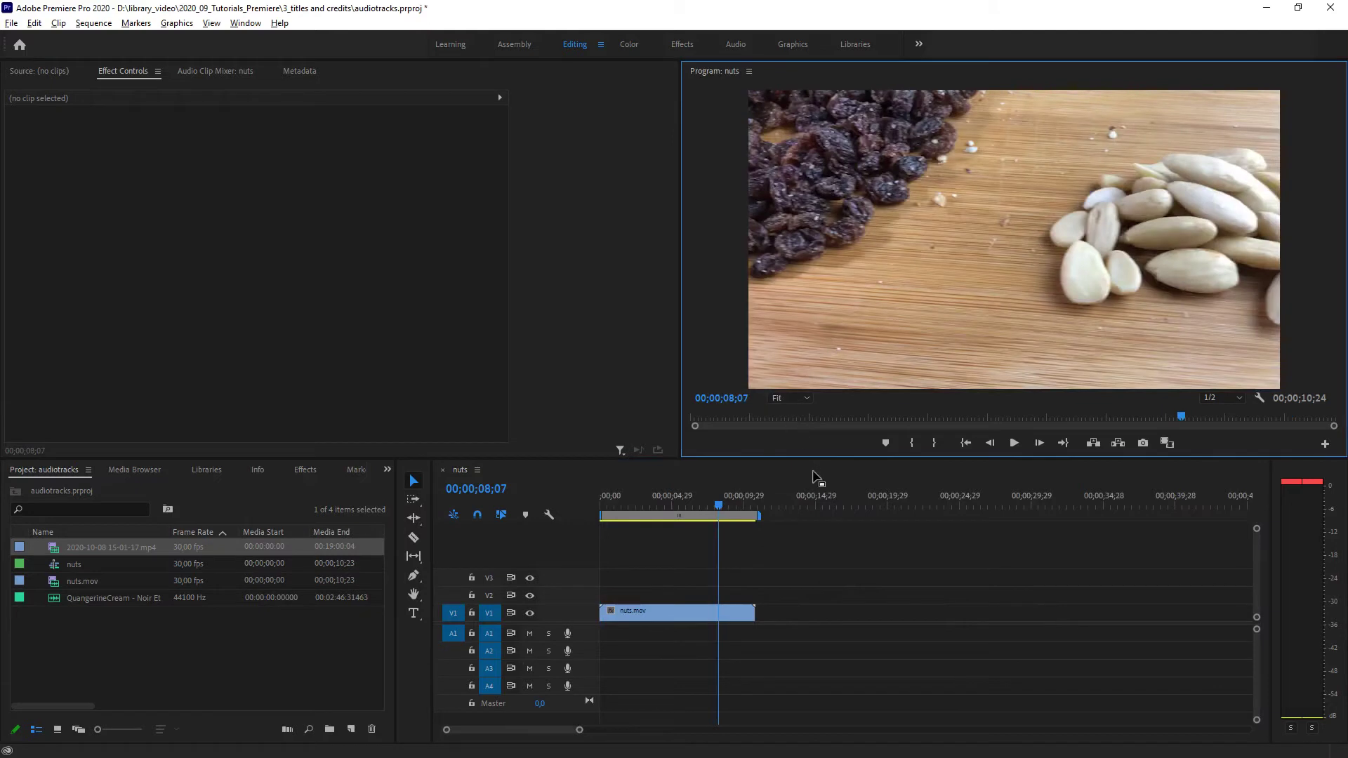
drag(727, 511, 594, 512)
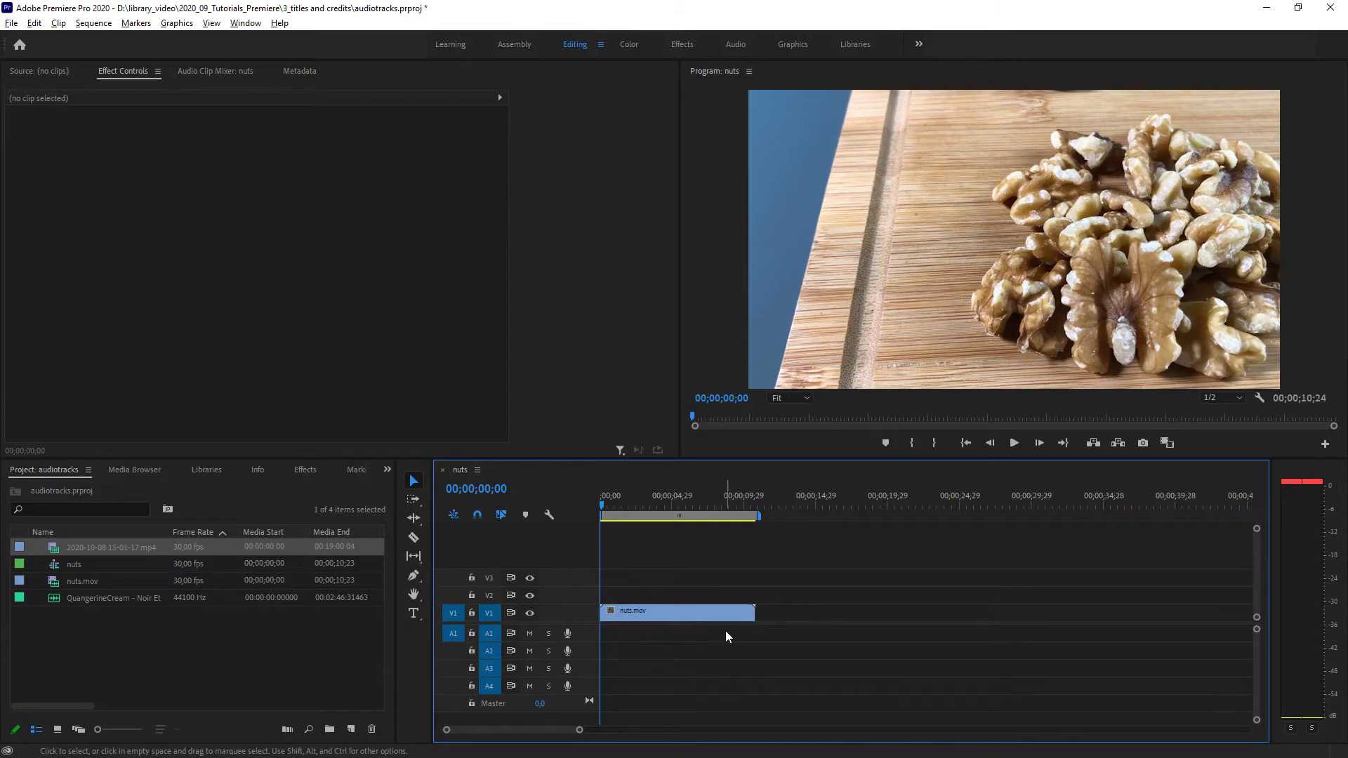
Step: Widen the project's Name column and place the QuangerineCream - Noir Et Blanc Vie.mp3 music on A1 at the sequence start
click(64, 618)
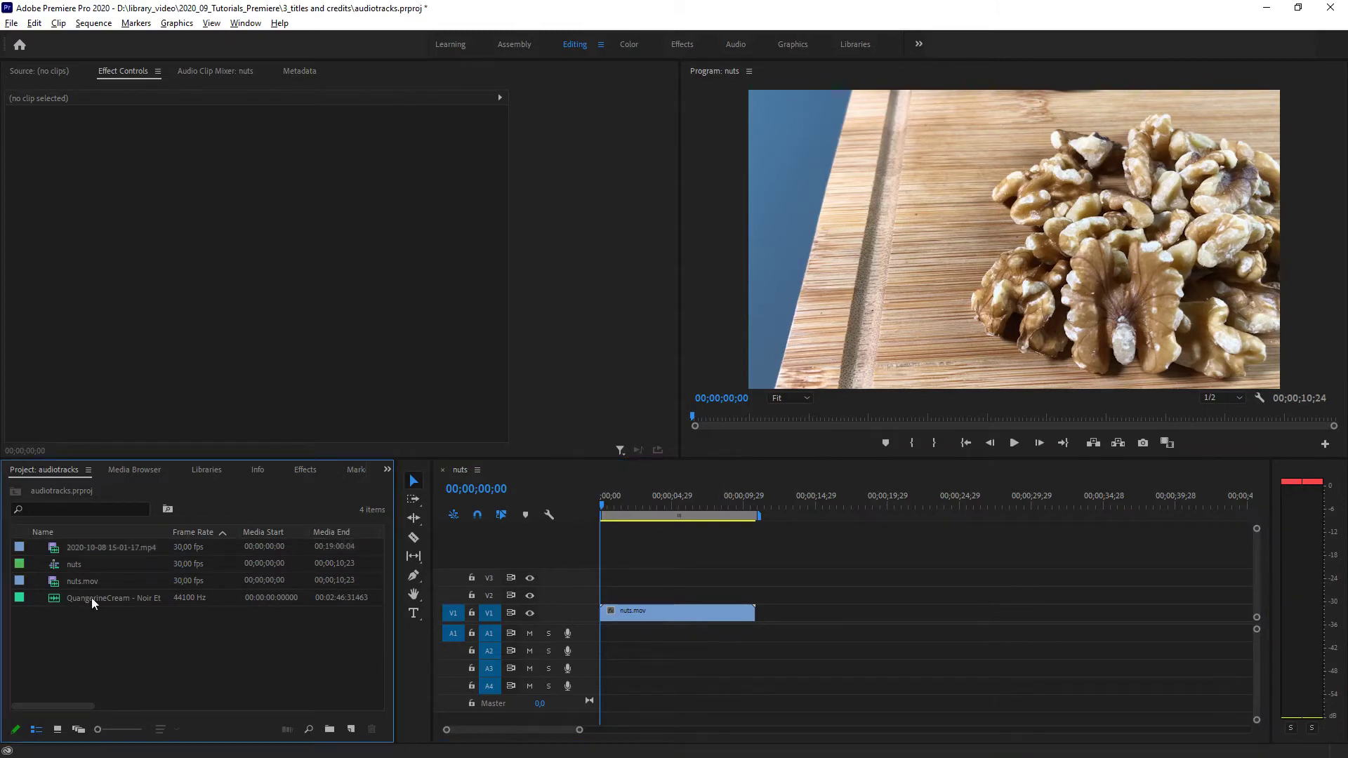
click(92, 598)
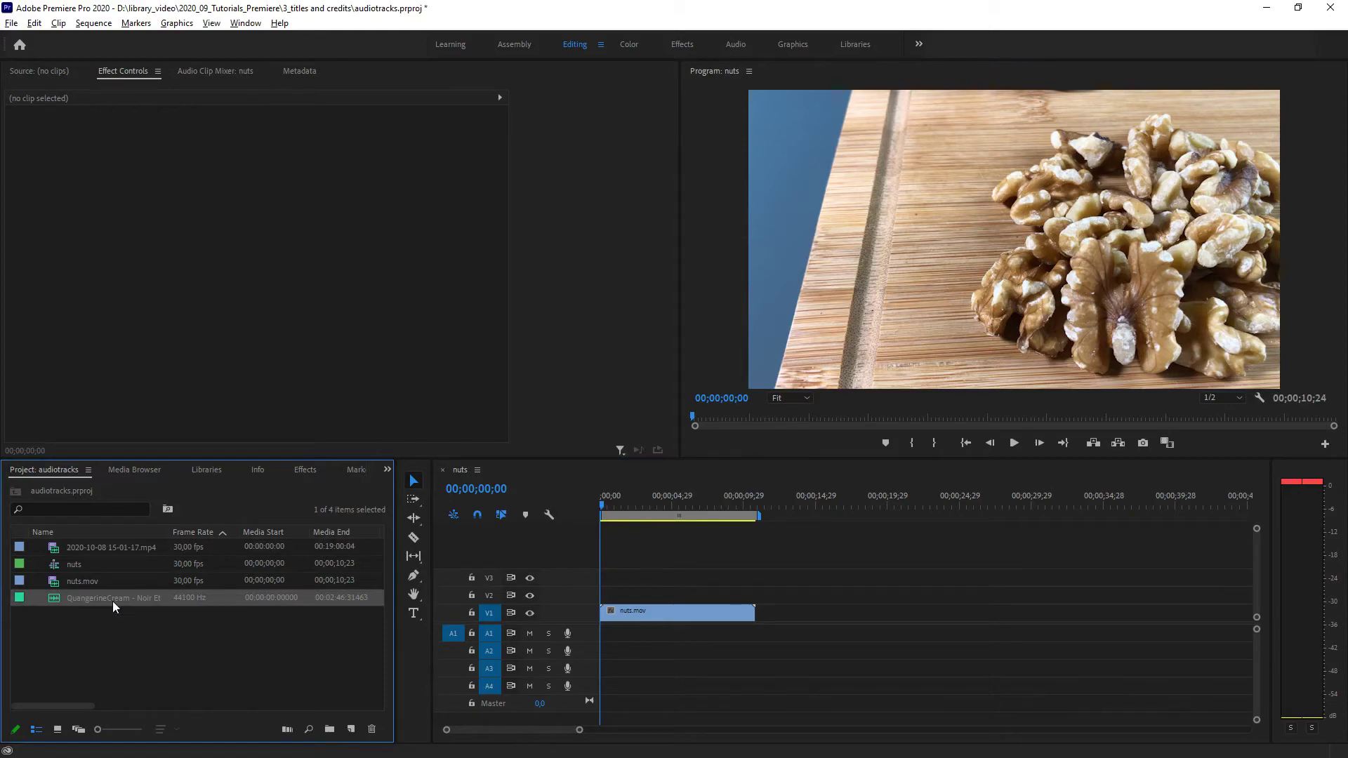
click(158, 598)
drag(169, 533, 194, 534)
click(167, 607)
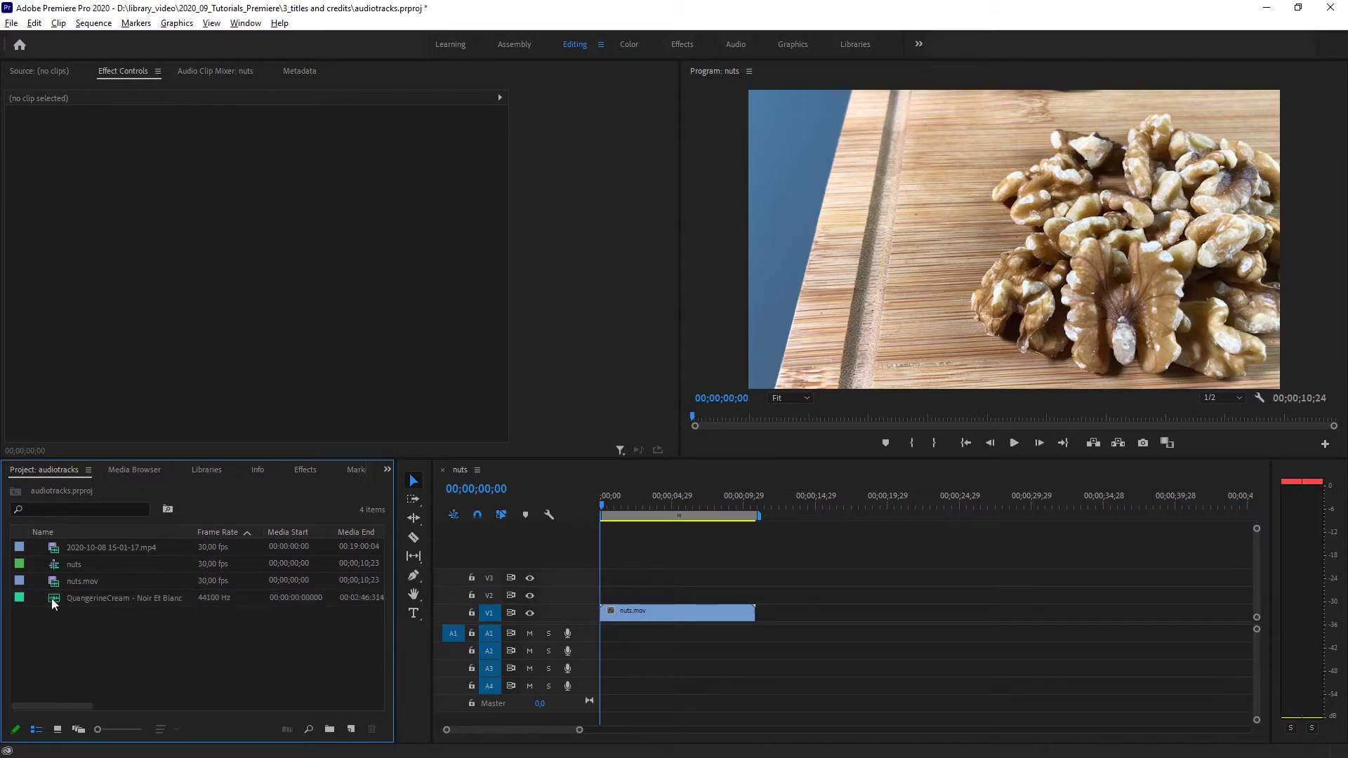
drag(52, 598, 608, 640)
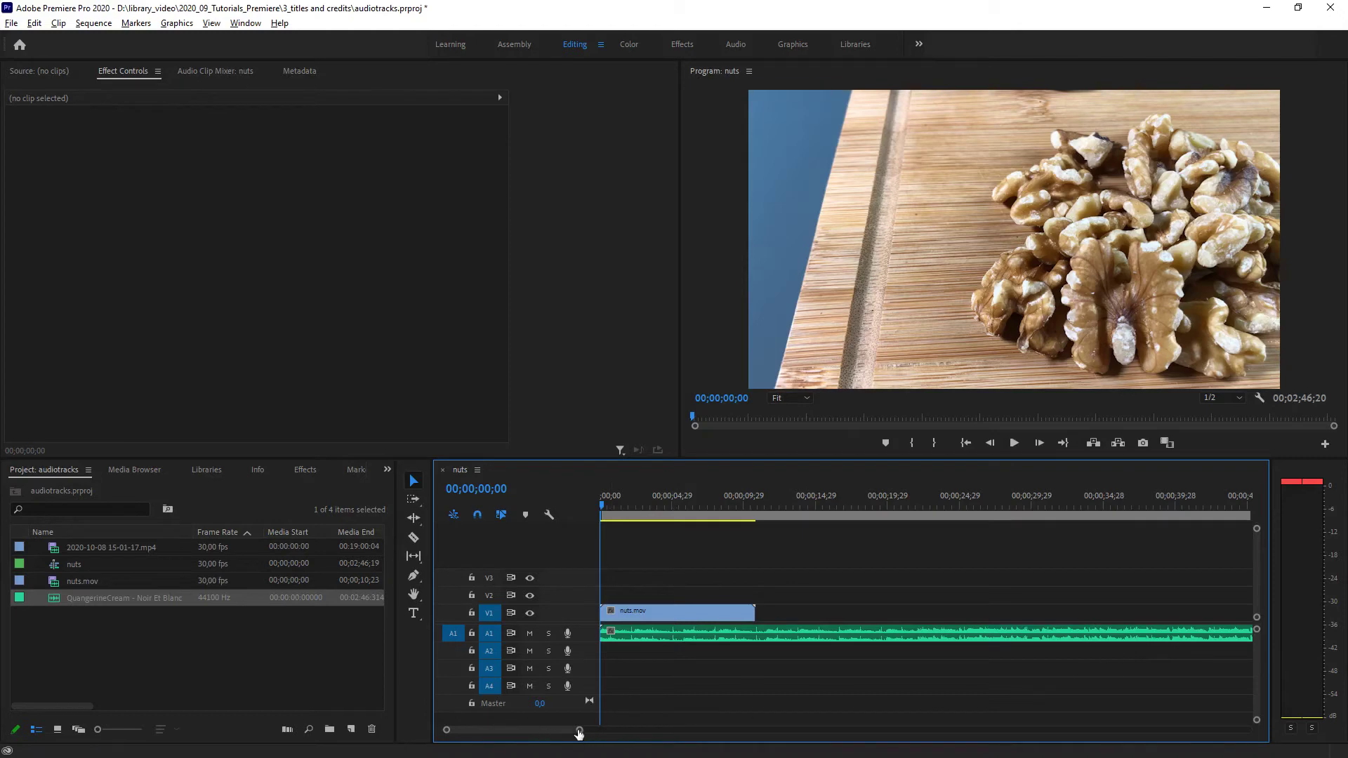
Step: Play nuts.mov with the music and scrub around the clip's end to check how the sound continues there
drag(578, 731, 622, 737)
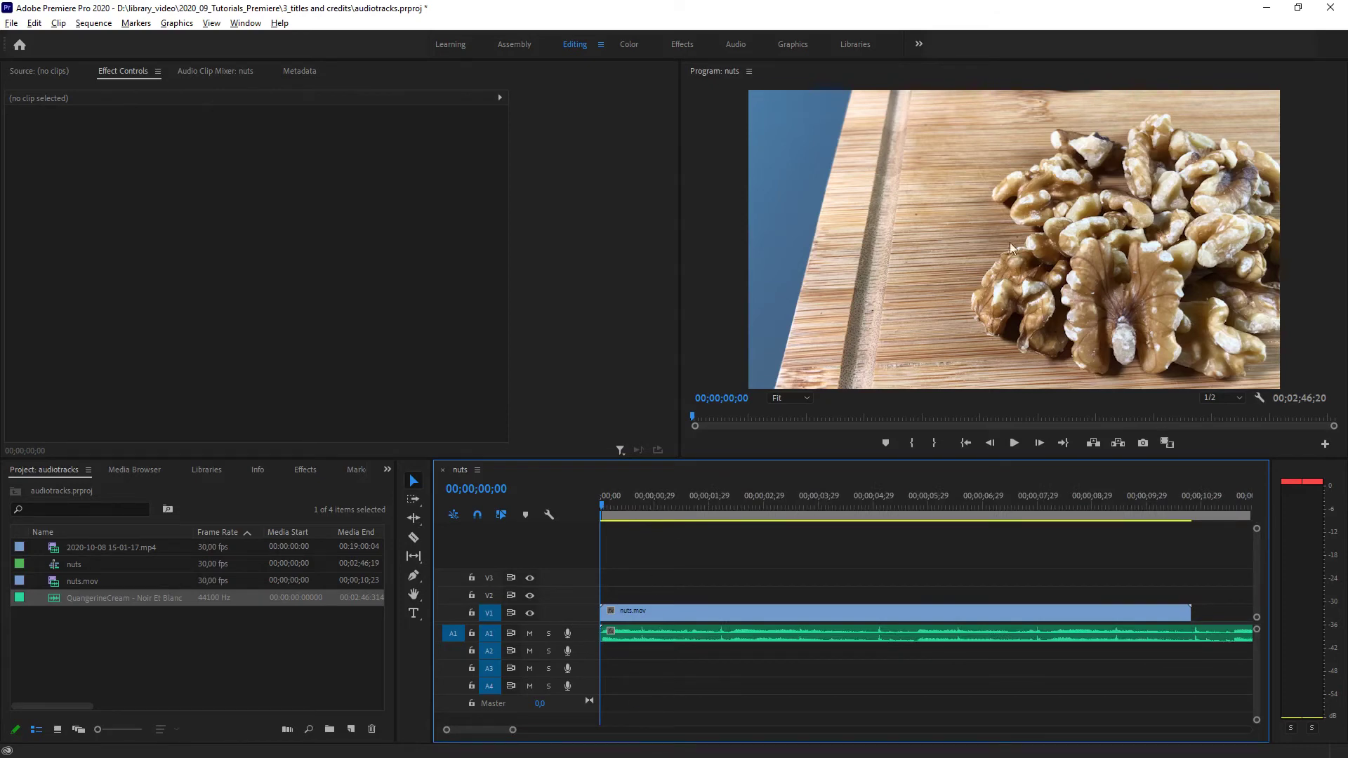
click(1014, 443)
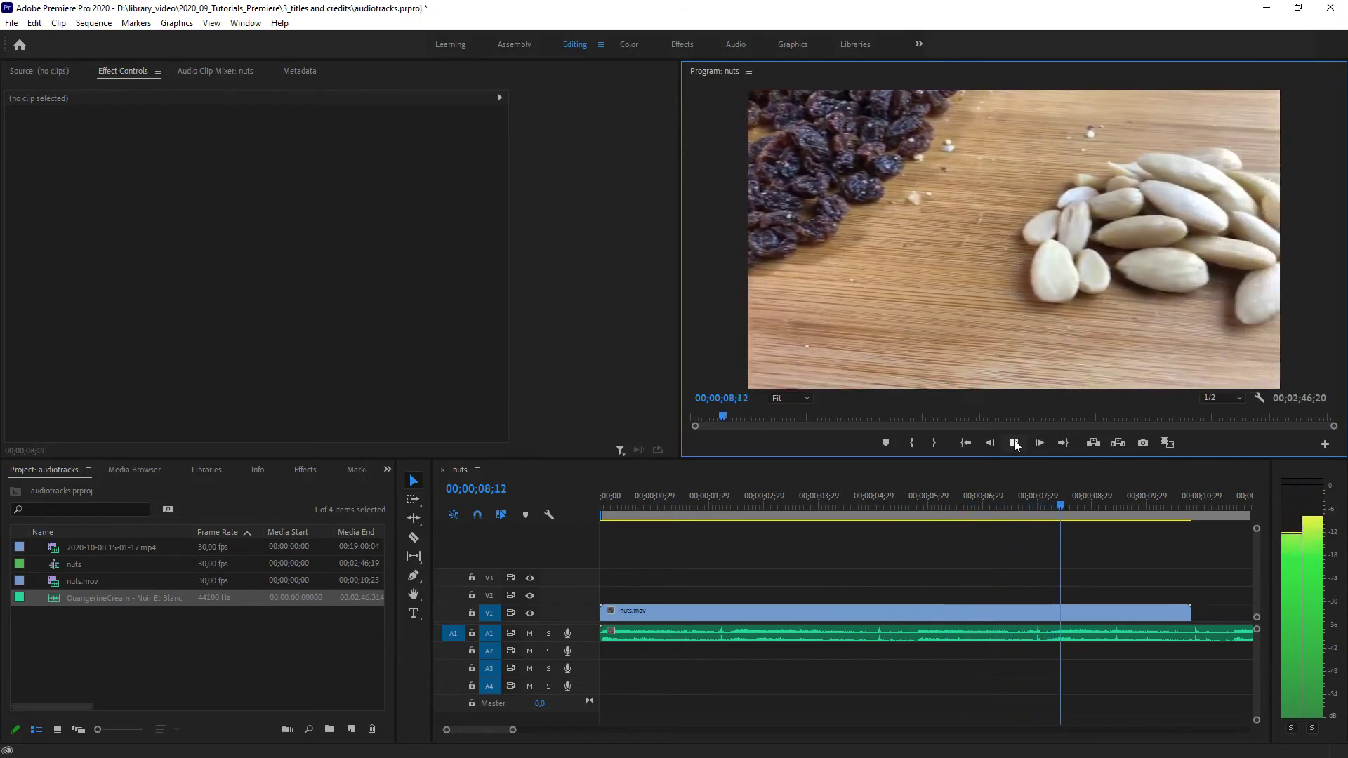
click(1015, 442)
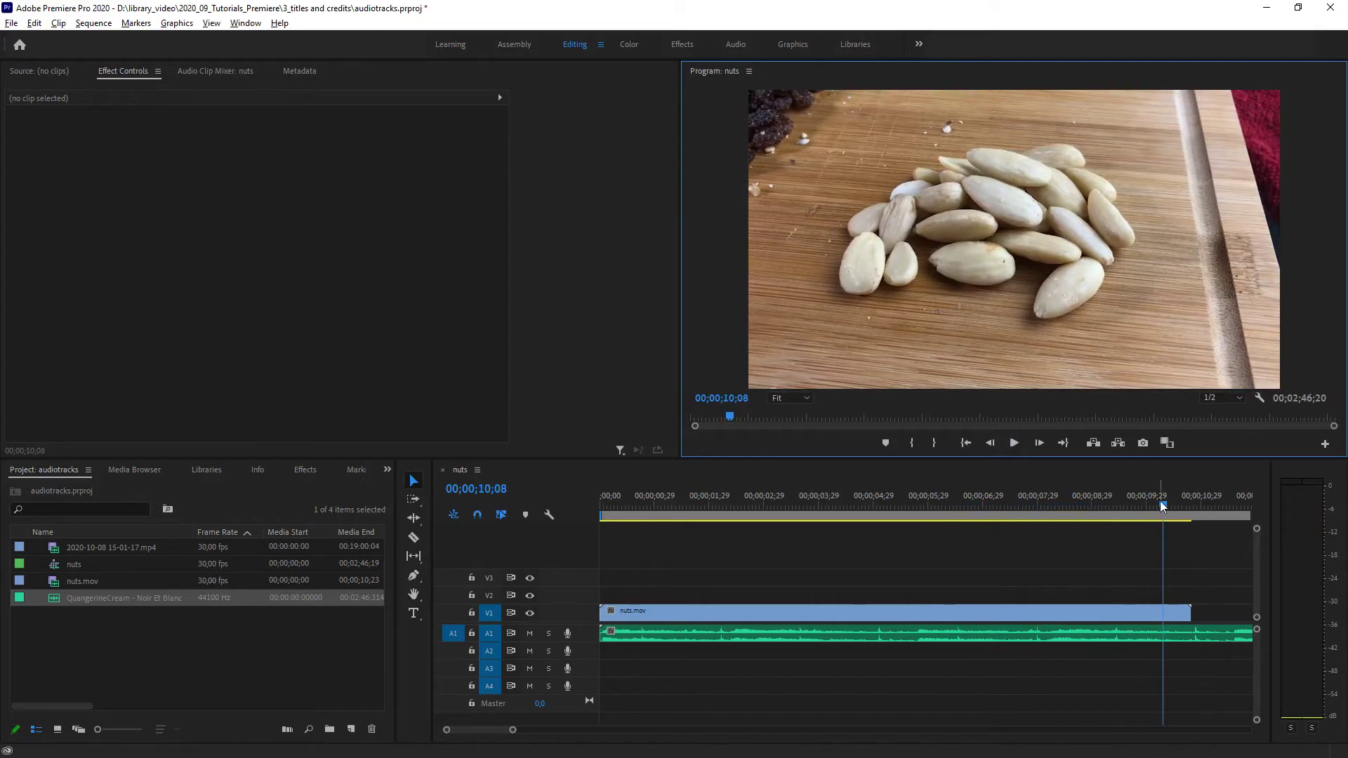
drag(1160, 500, 1186, 518)
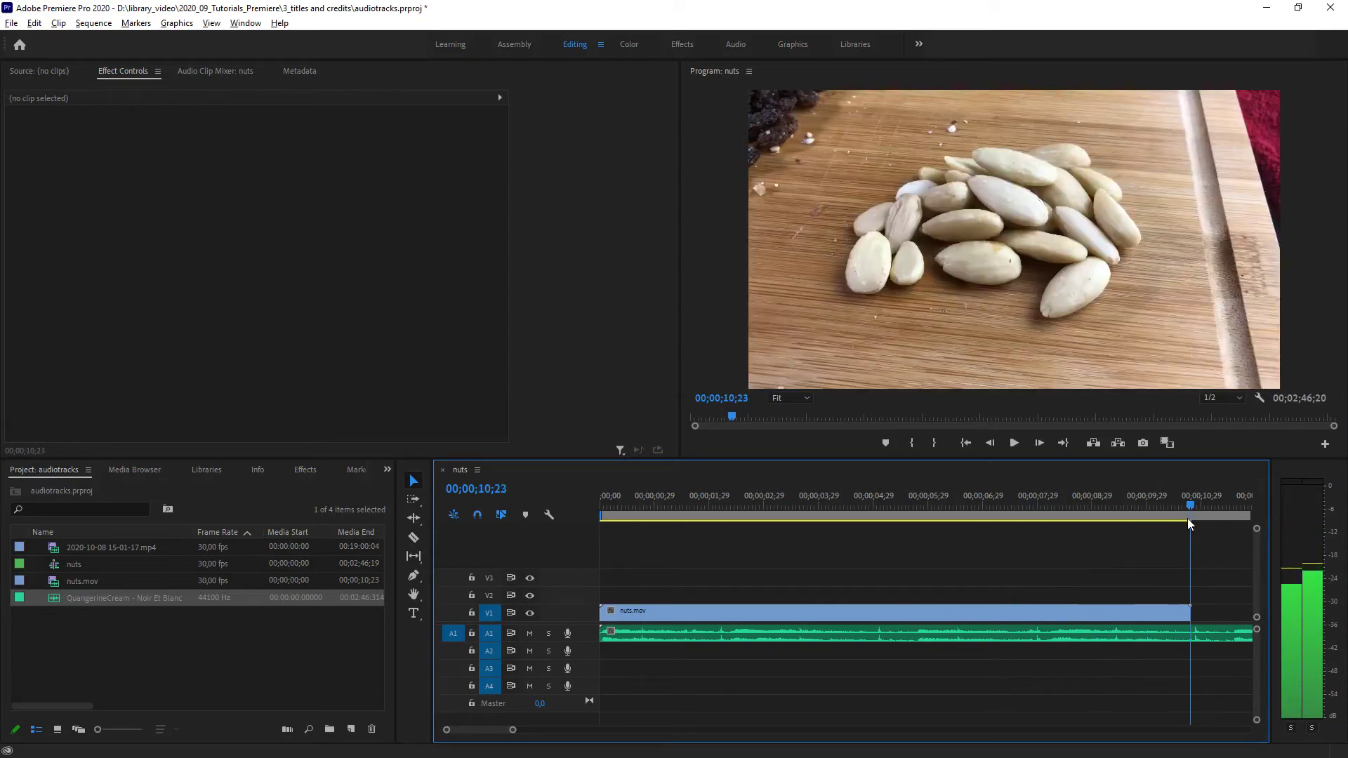
mouse_move(1186, 518)
mouse_down()
mouse_move(1153, 521)
mouse_move(1173, 521)
mouse_up()
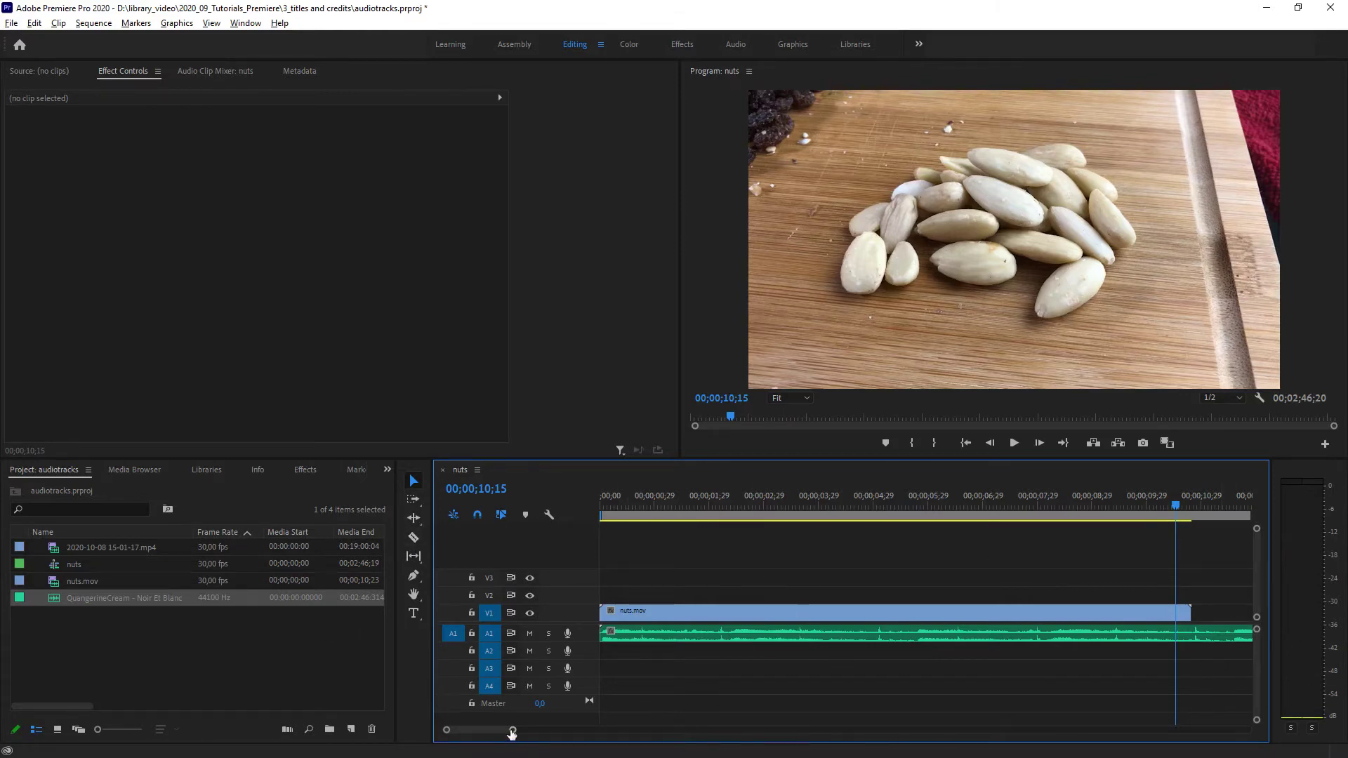
Step: Split the A1 music with the Razor at about 00;00;14;11 and delete everything after the cut
drag(512, 730, 541, 730)
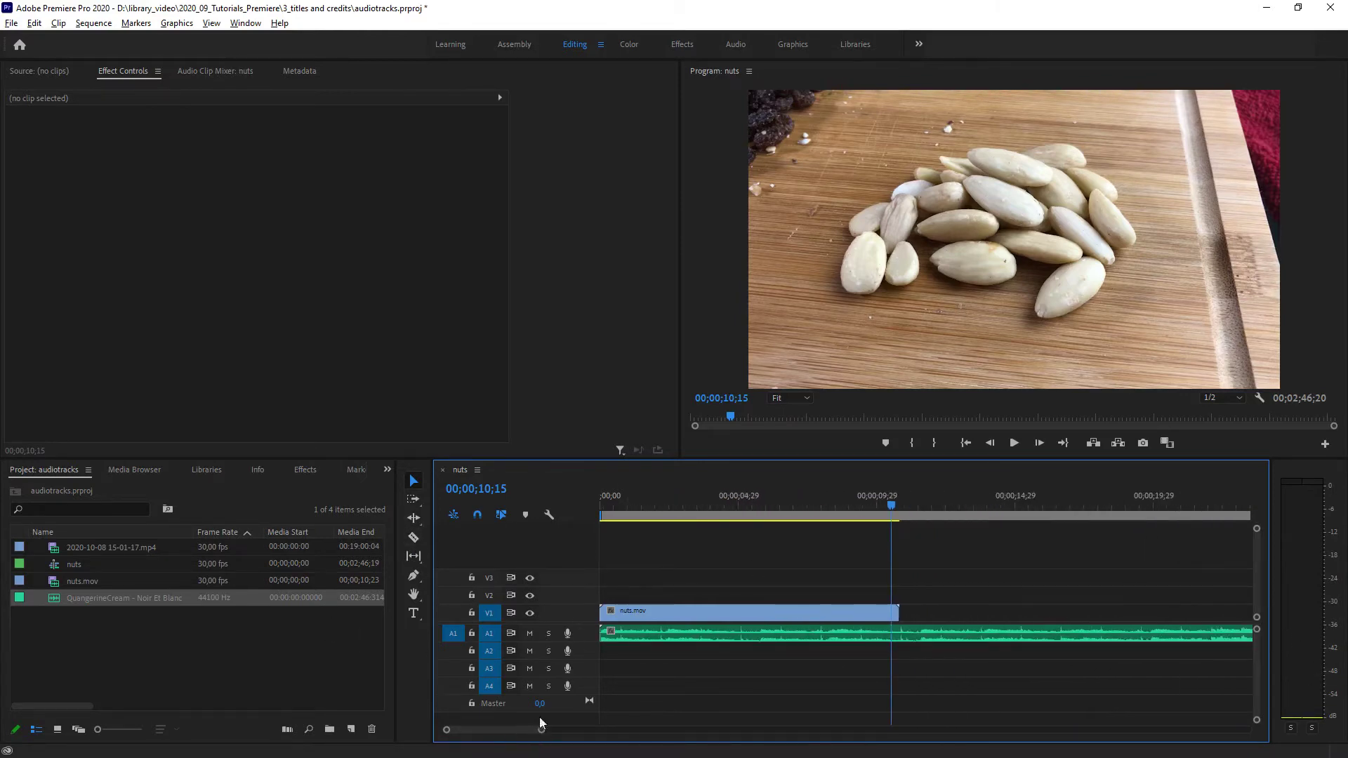
click(418, 535)
click(998, 633)
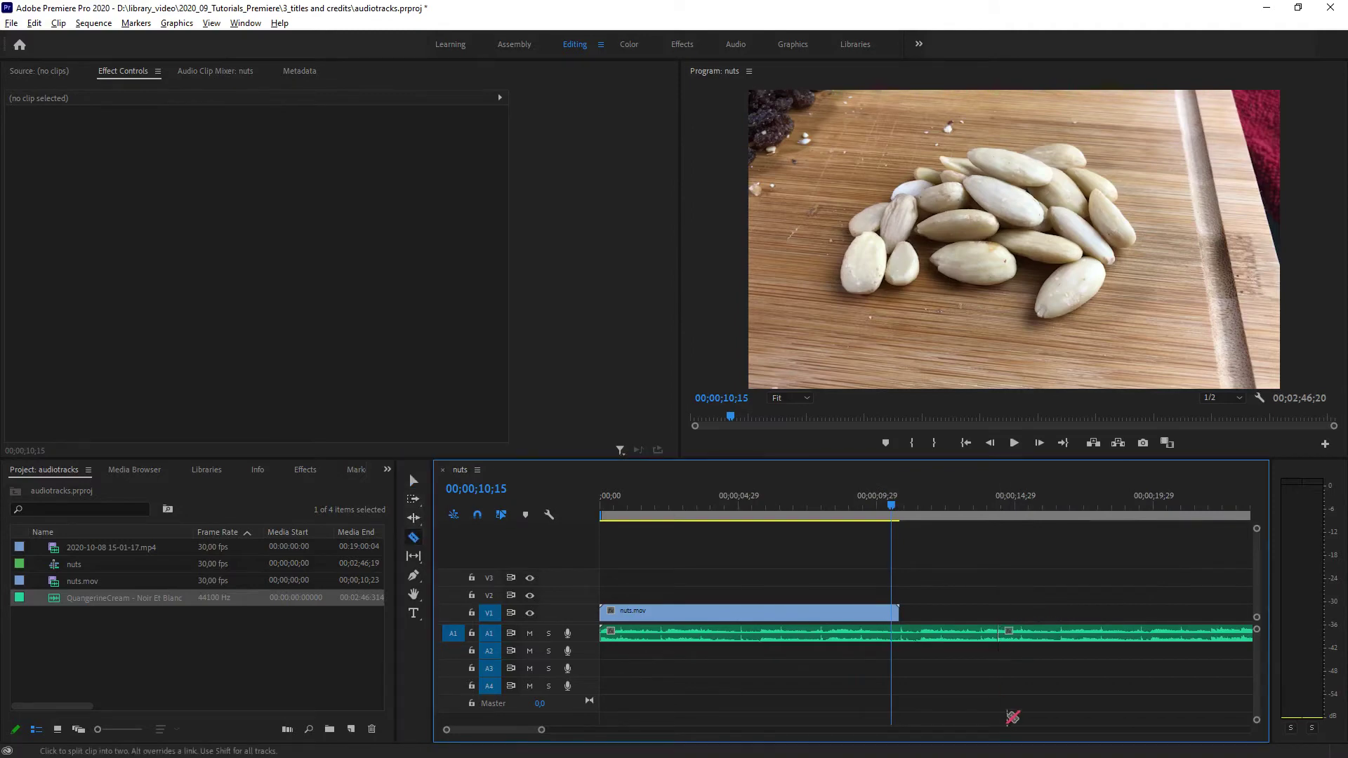
click(413, 481)
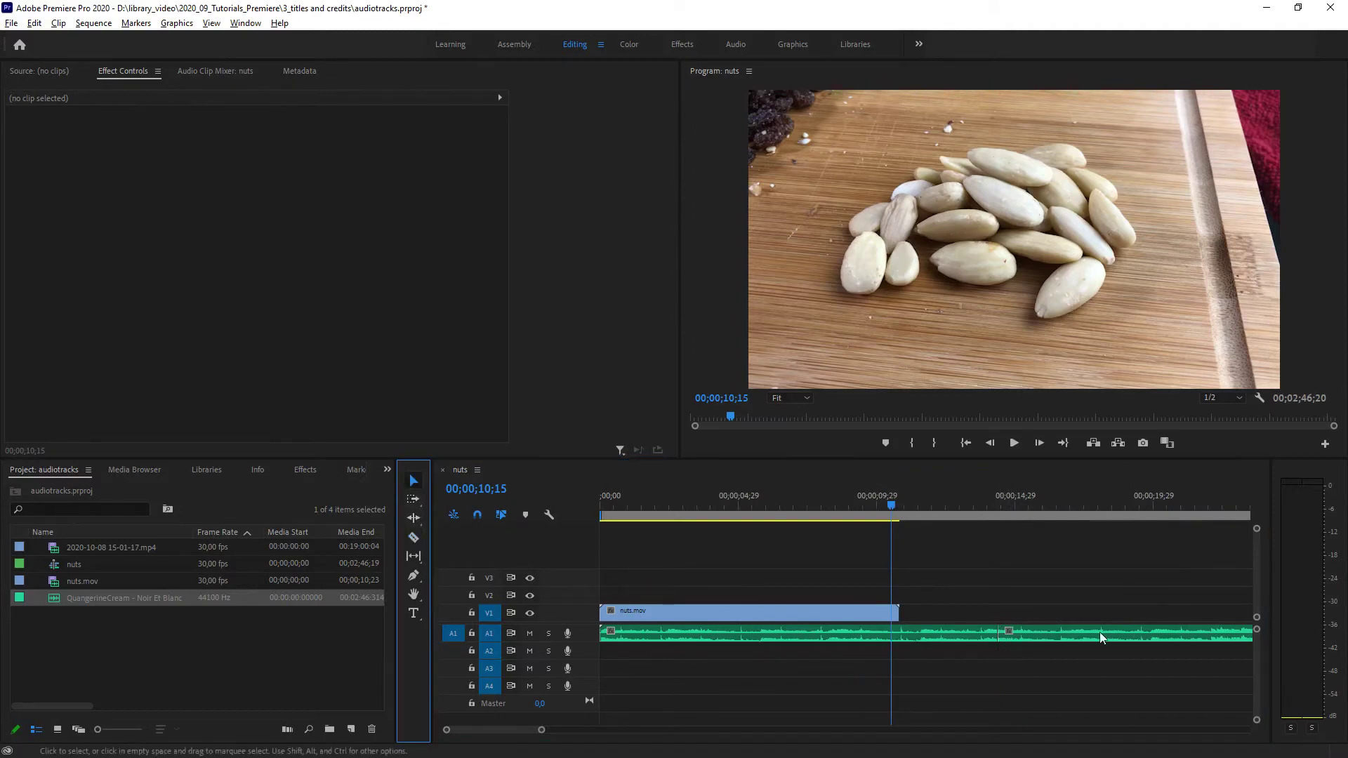
click(1098, 633)
key(Delete)
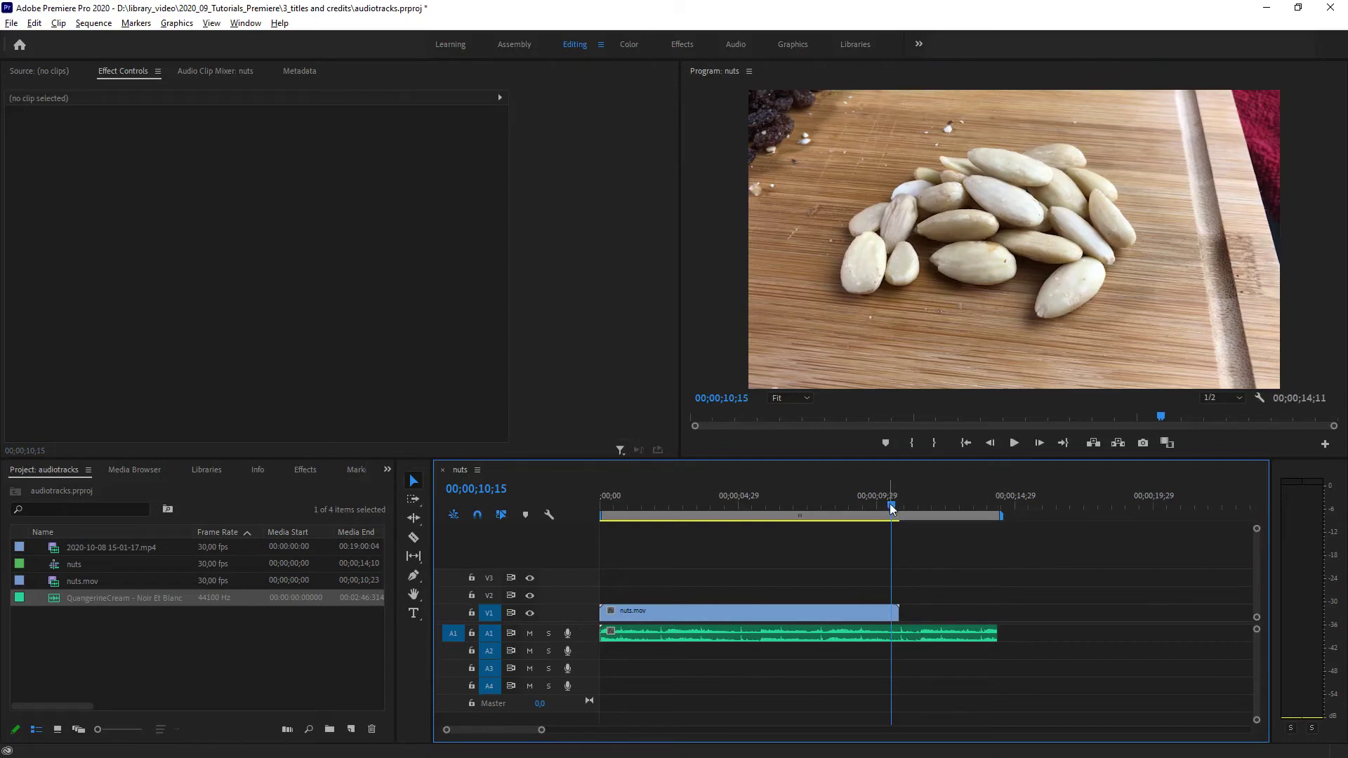
Step: Add a volume Level keyframe of -281,1 dB to the A1 music at 00;00;10;24, right after the end of nuts.mov
mouse_move(893, 511)
mouse_down()
mouse_move(858, 512)
mouse_move(898, 514)
mouse_up()
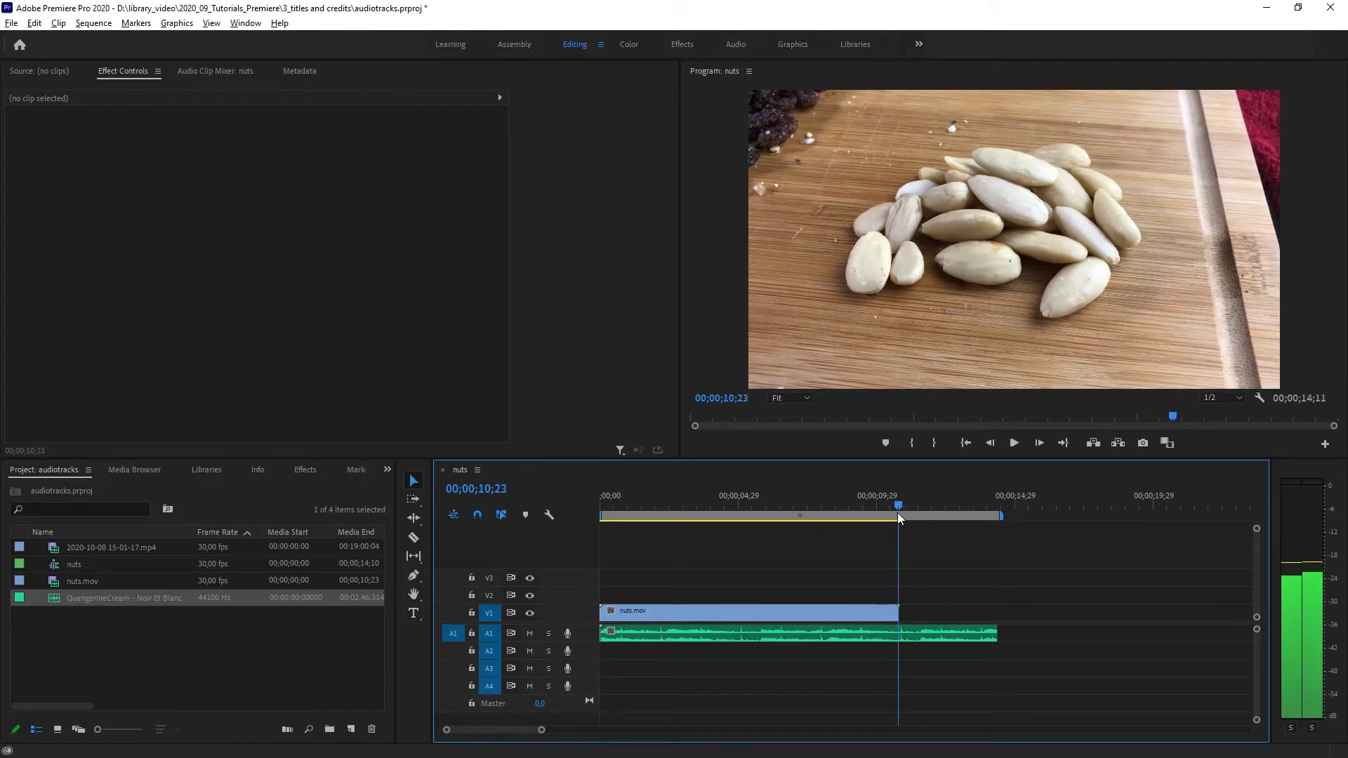
click(851, 634)
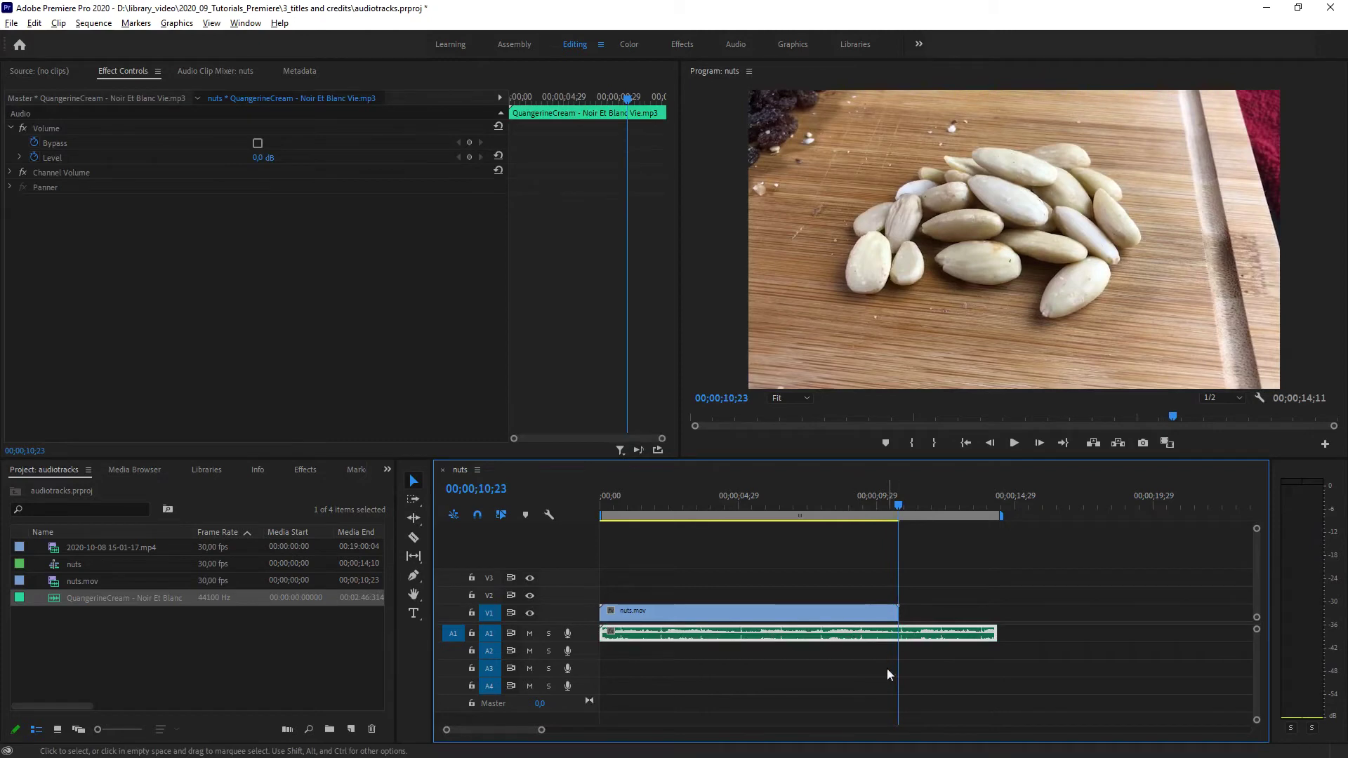
click(866, 652)
click(861, 637)
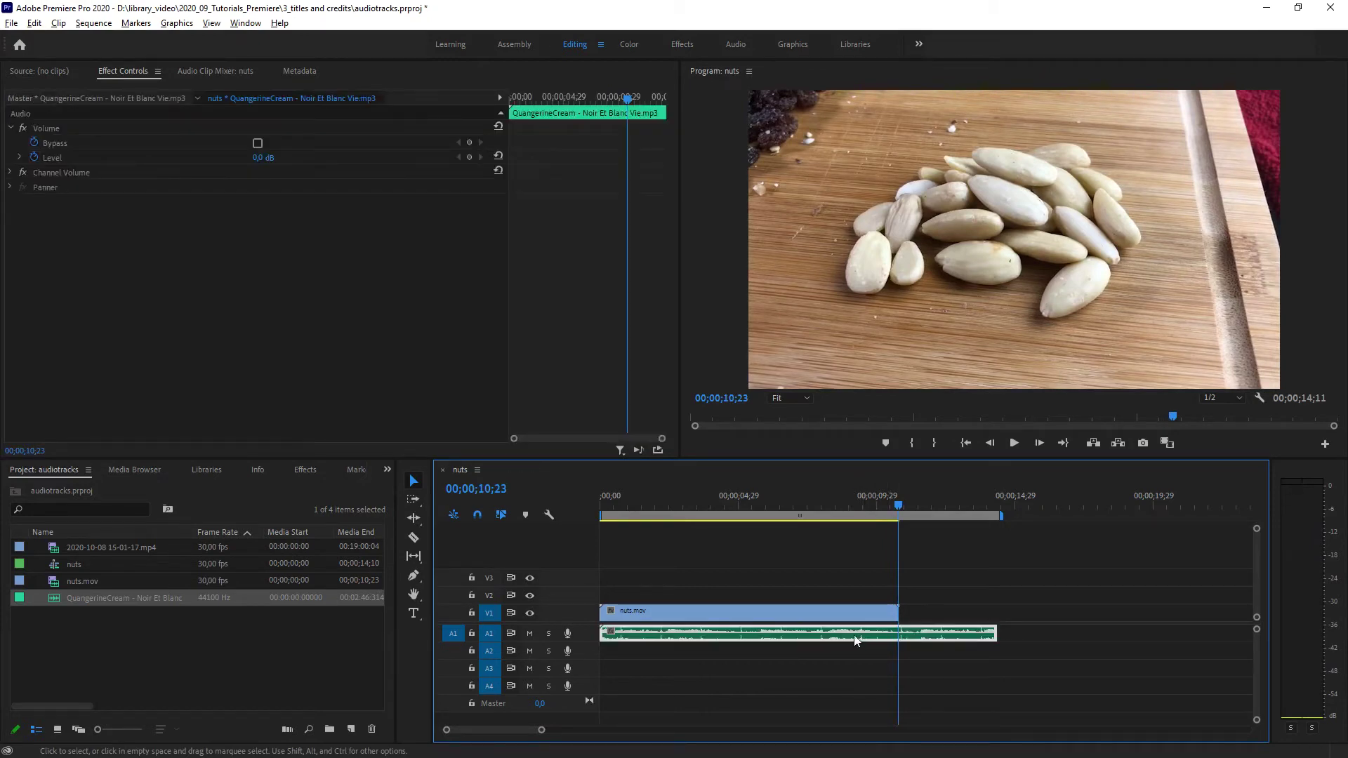
click(49, 132)
click(66, 158)
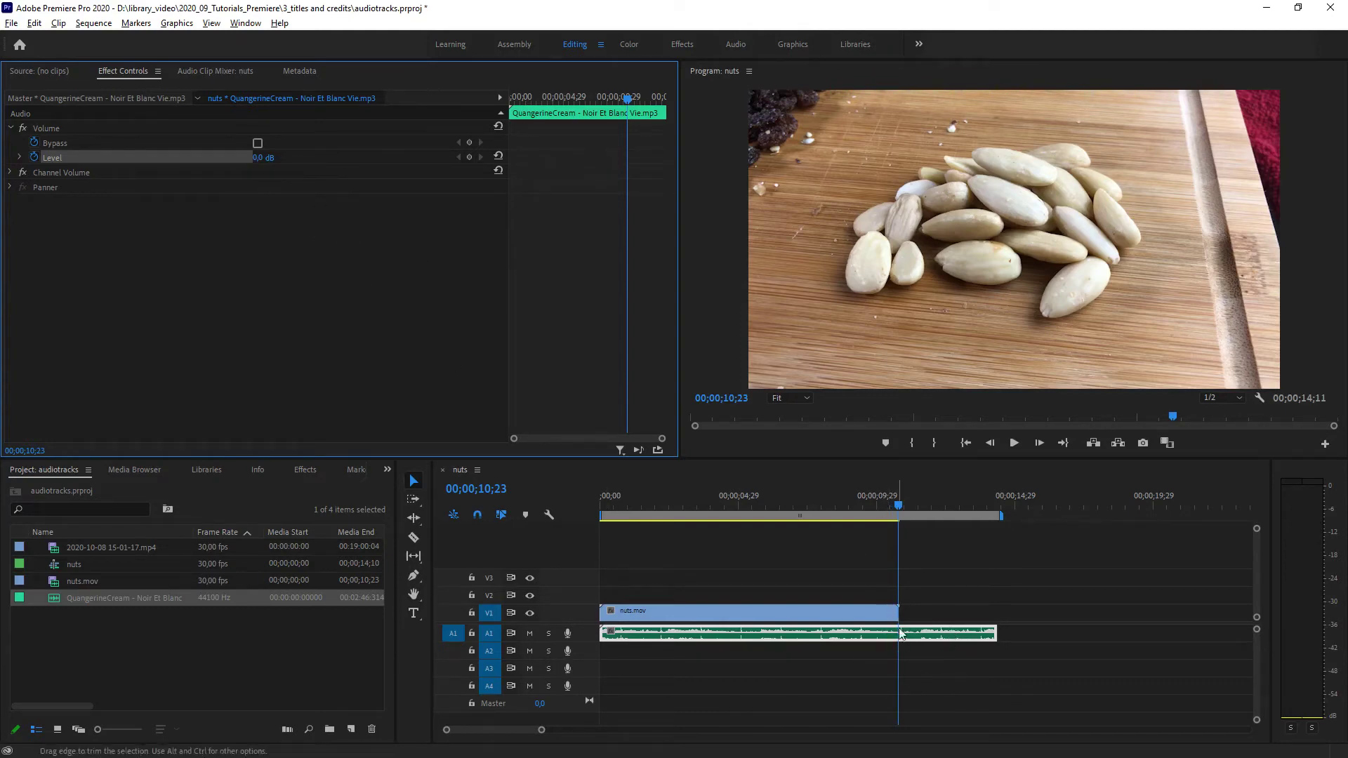
mouse_move(897, 504)
mouse_down()
mouse_move(864, 507)
mouse_move(900, 512)
mouse_up()
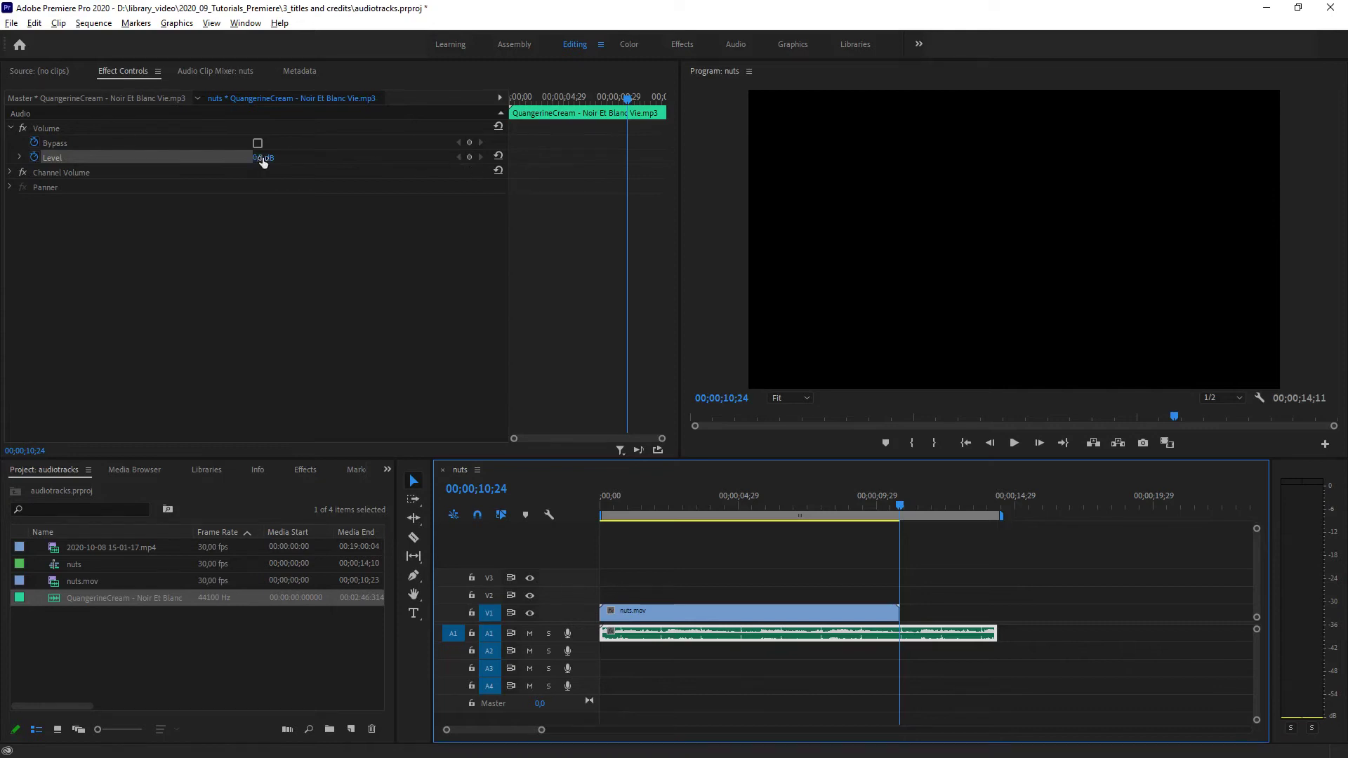
drag(262, 164, 113, 164)
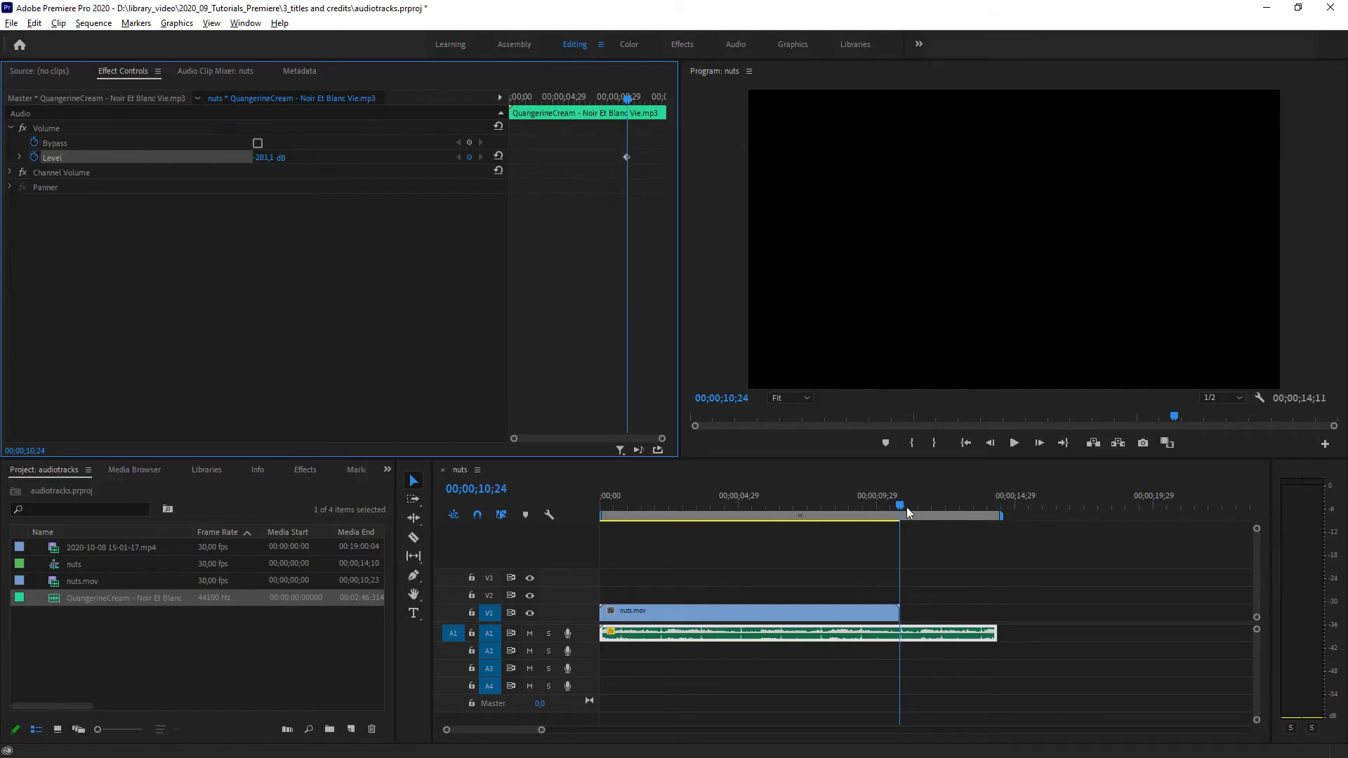
Step: Add a volume Level keyframe of 0 dB to the A1 music at 00;00;09;17 so the fade-out starts there
drag(900, 507, 865, 510)
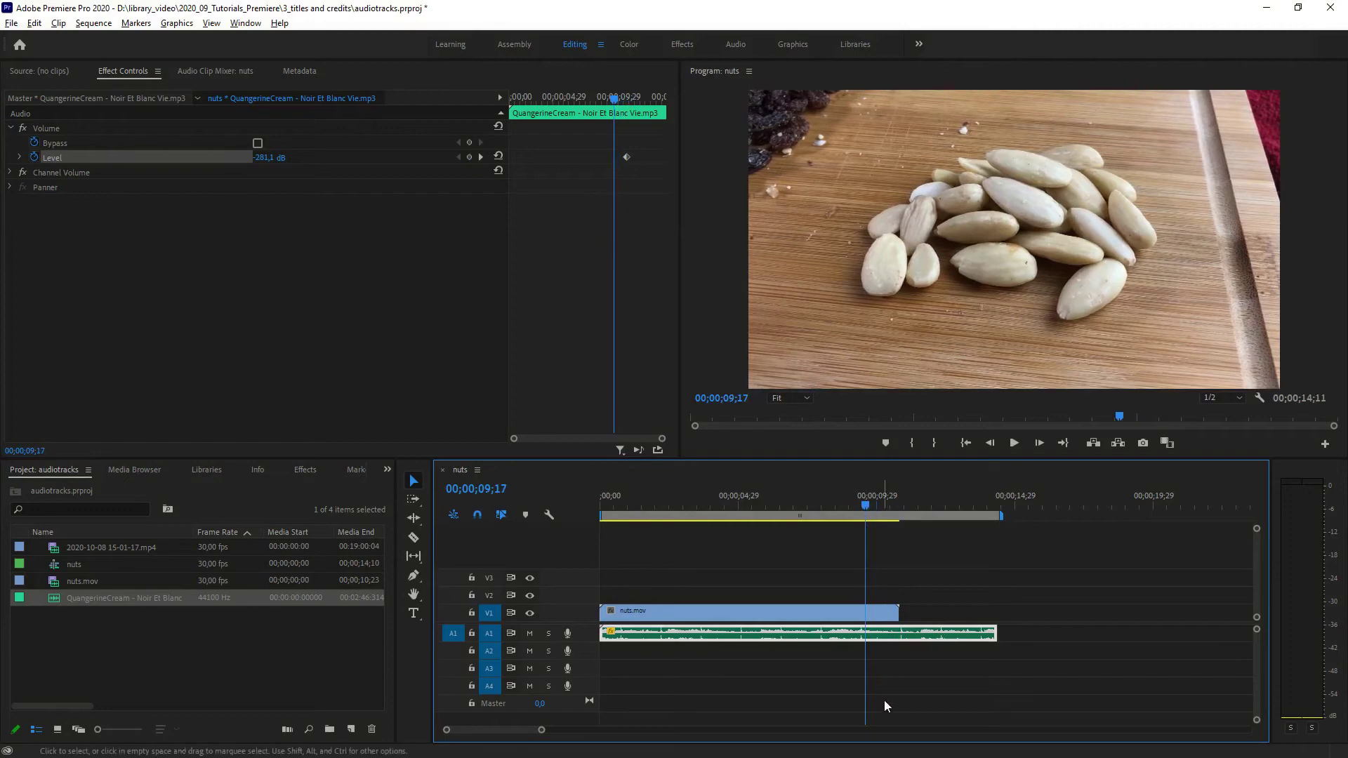
click(264, 160)
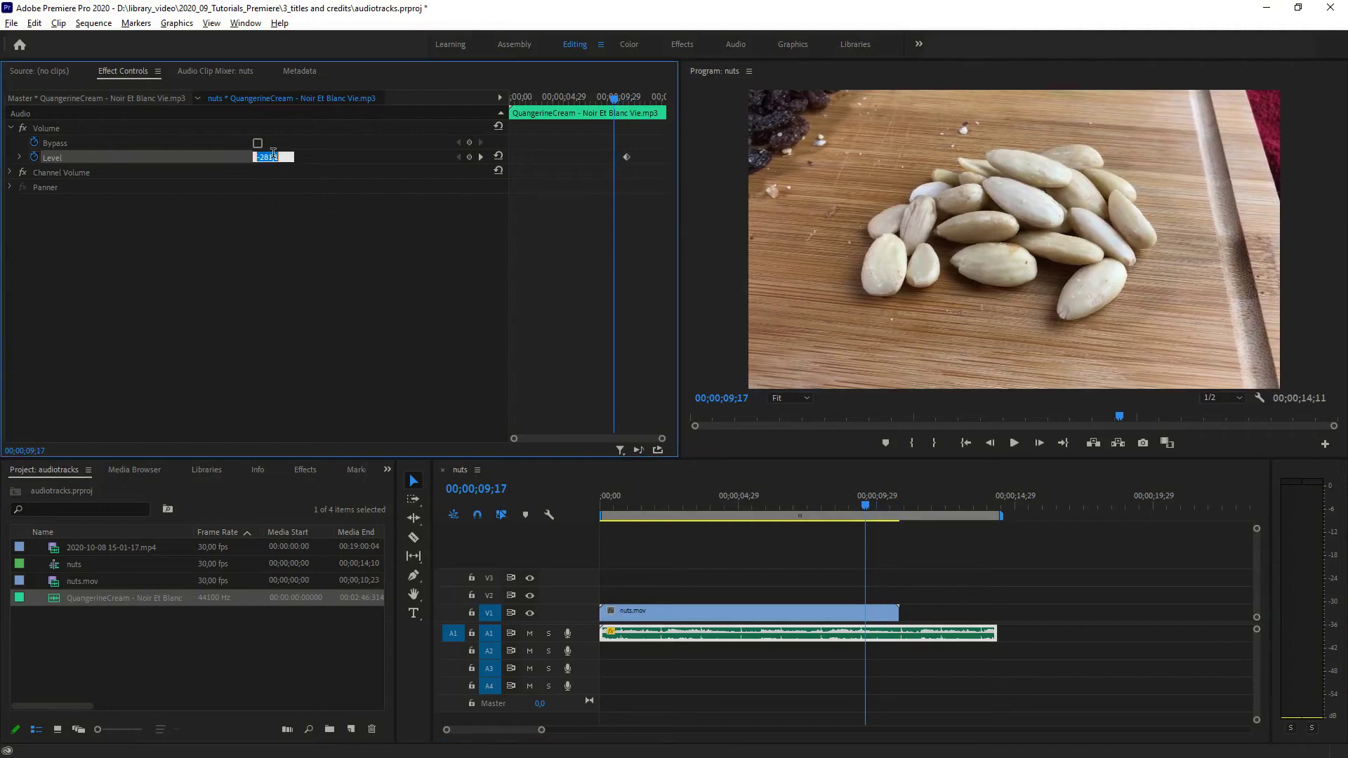
text(0)
key(Return)
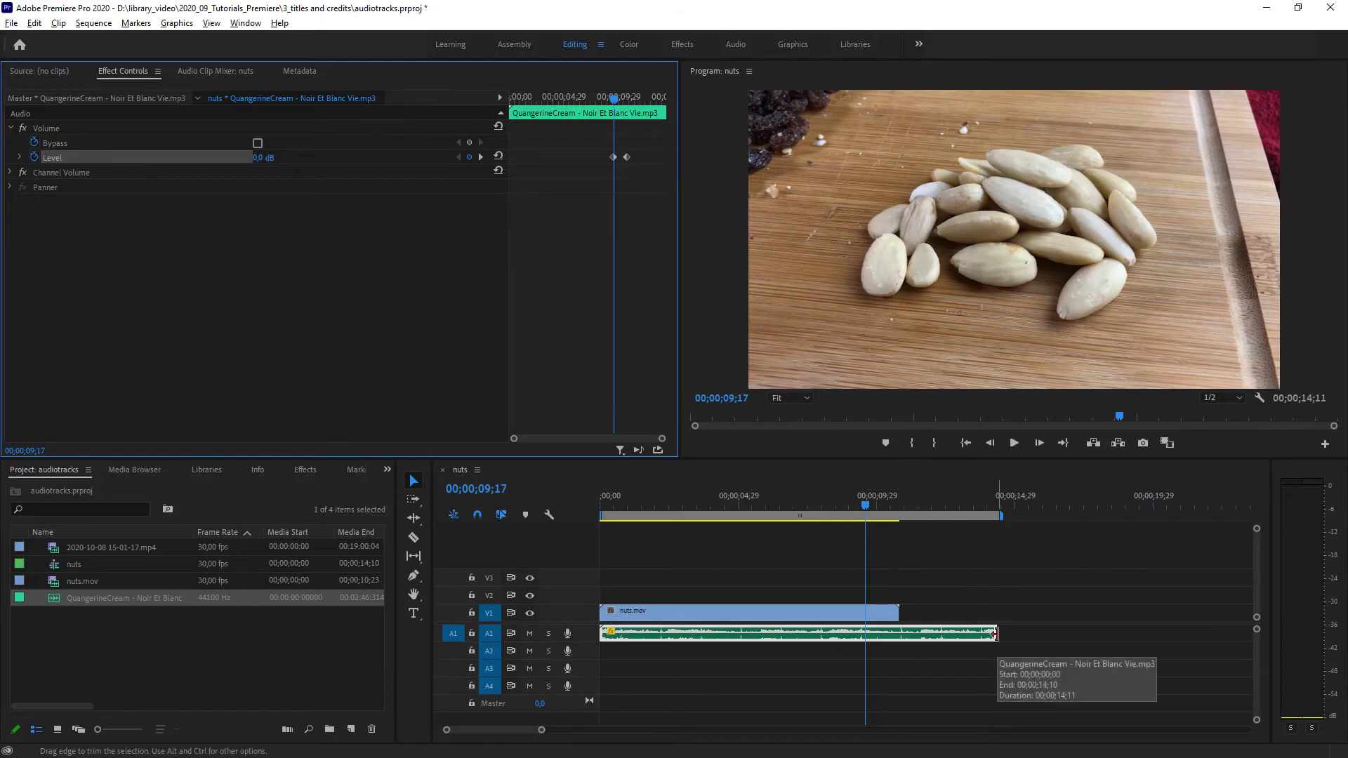
Step: Shorten the work area to the end of nuts.mov and play from 00;00;06;20 to check the music's fade-out
drag(999, 516, 899, 523)
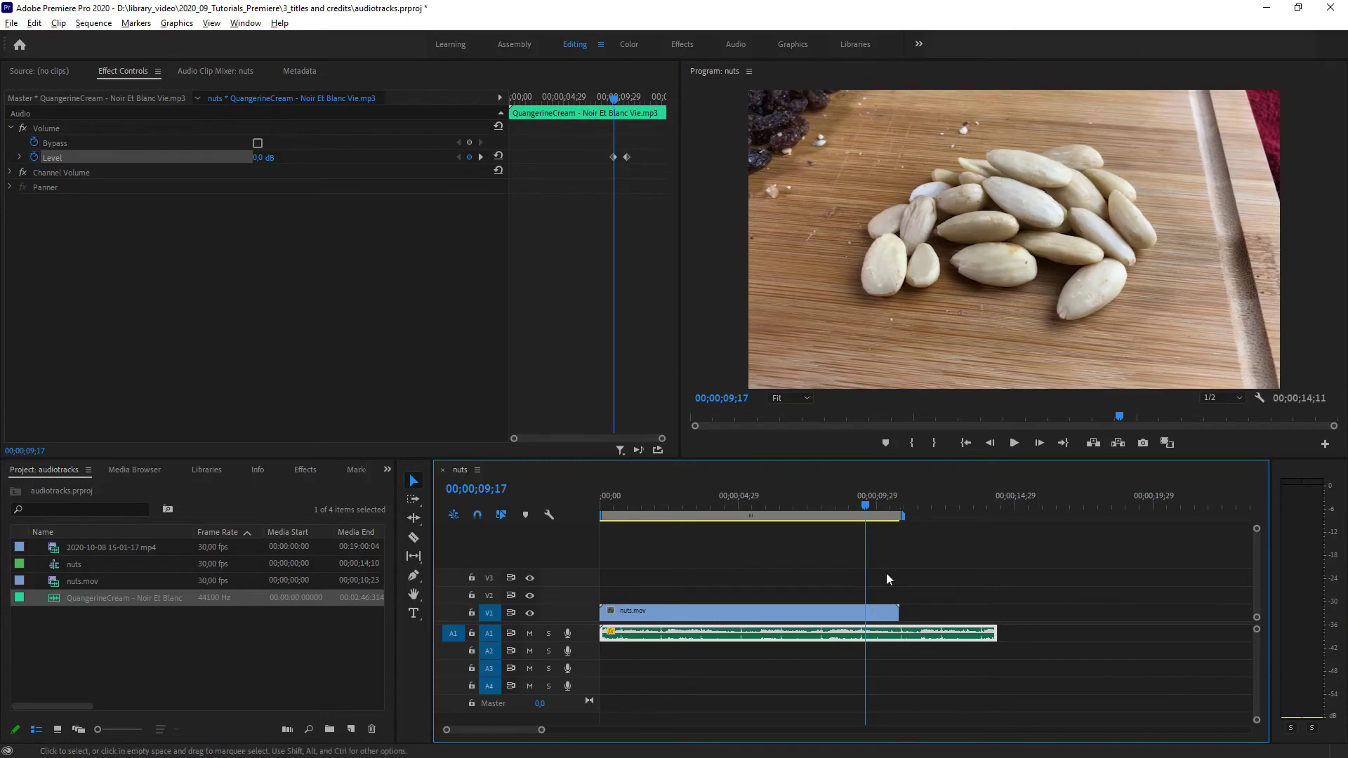
drag(865, 504, 784, 511)
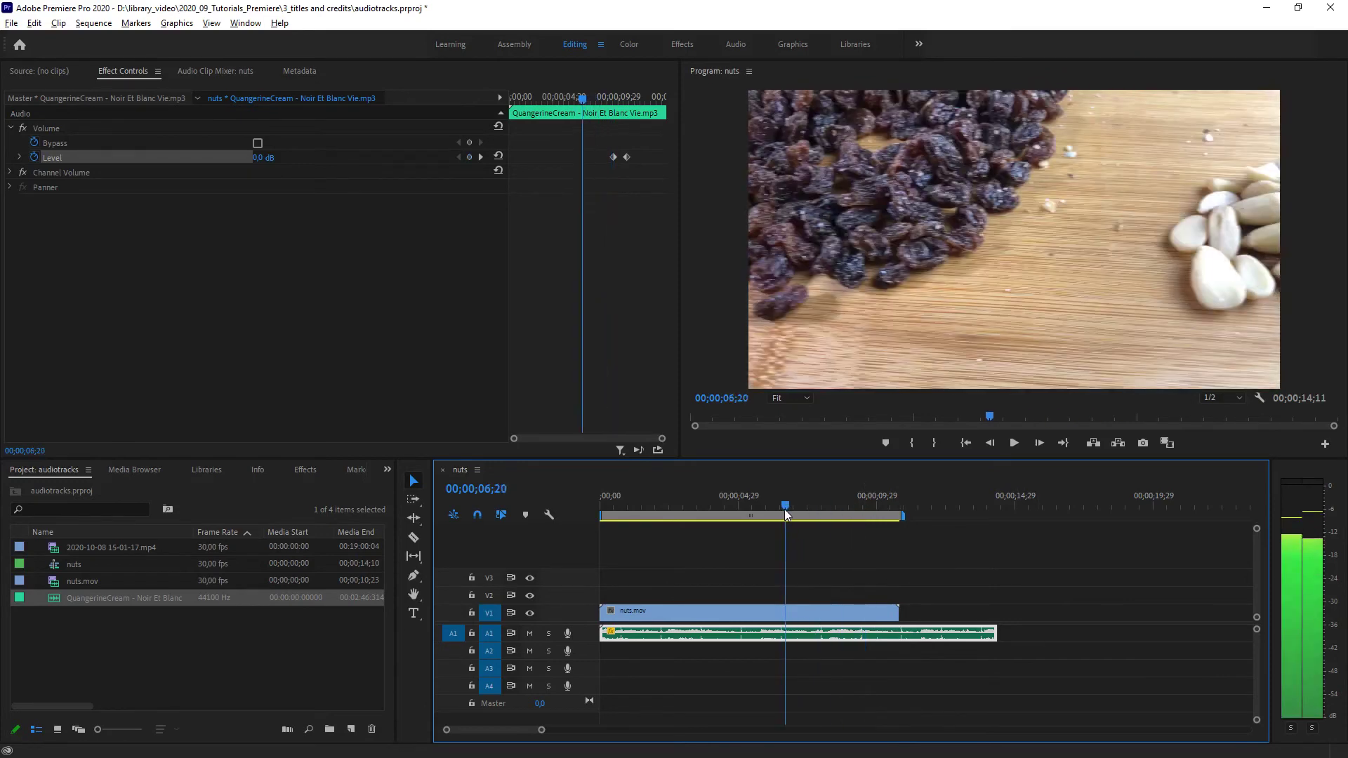
click(1015, 443)
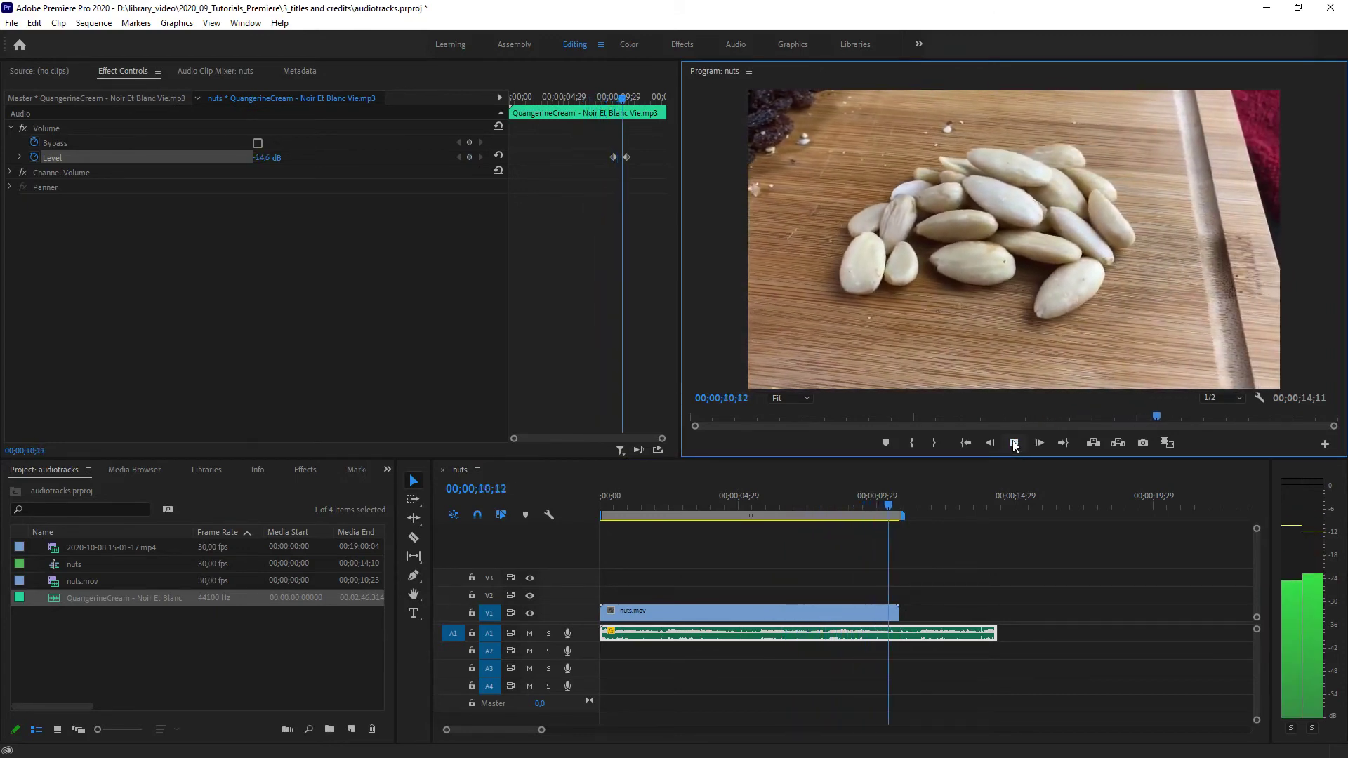
click(1015, 443)
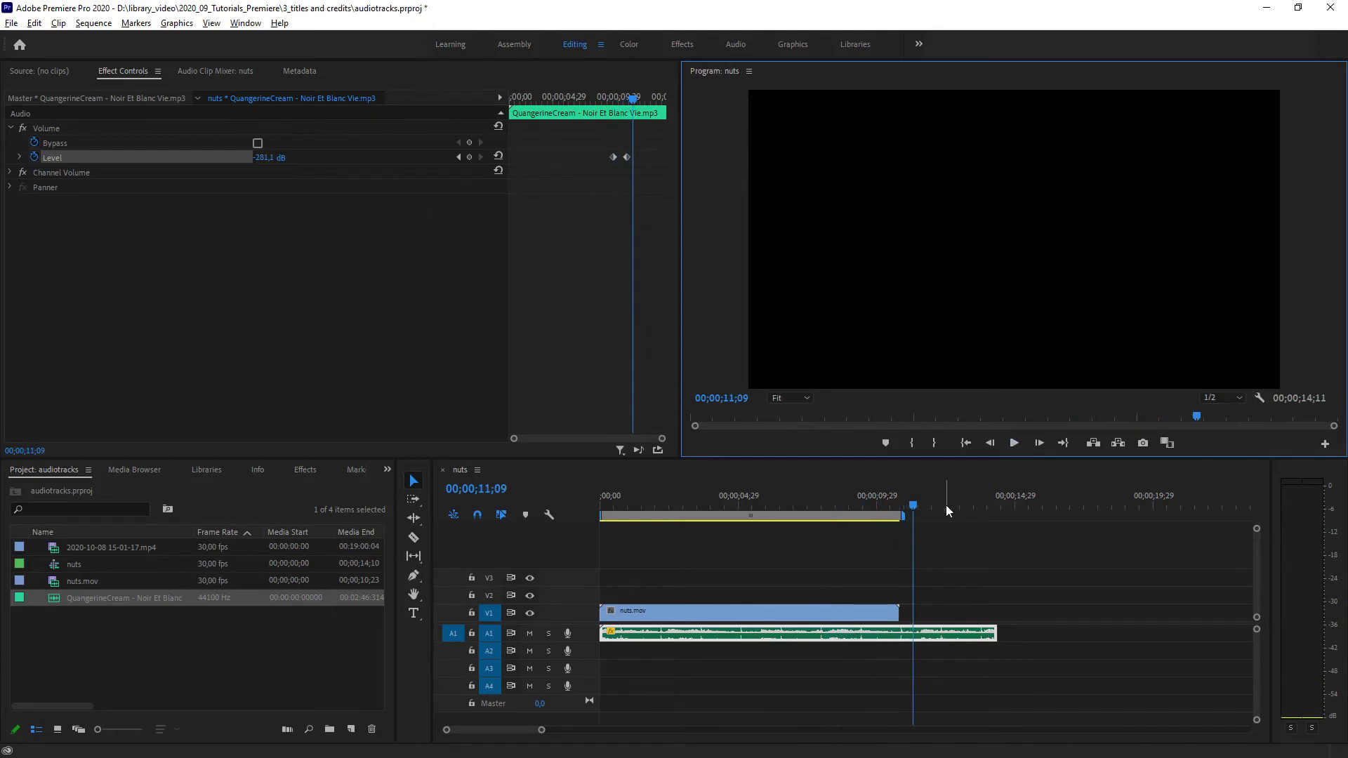
drag(911, 507, 714, 515)
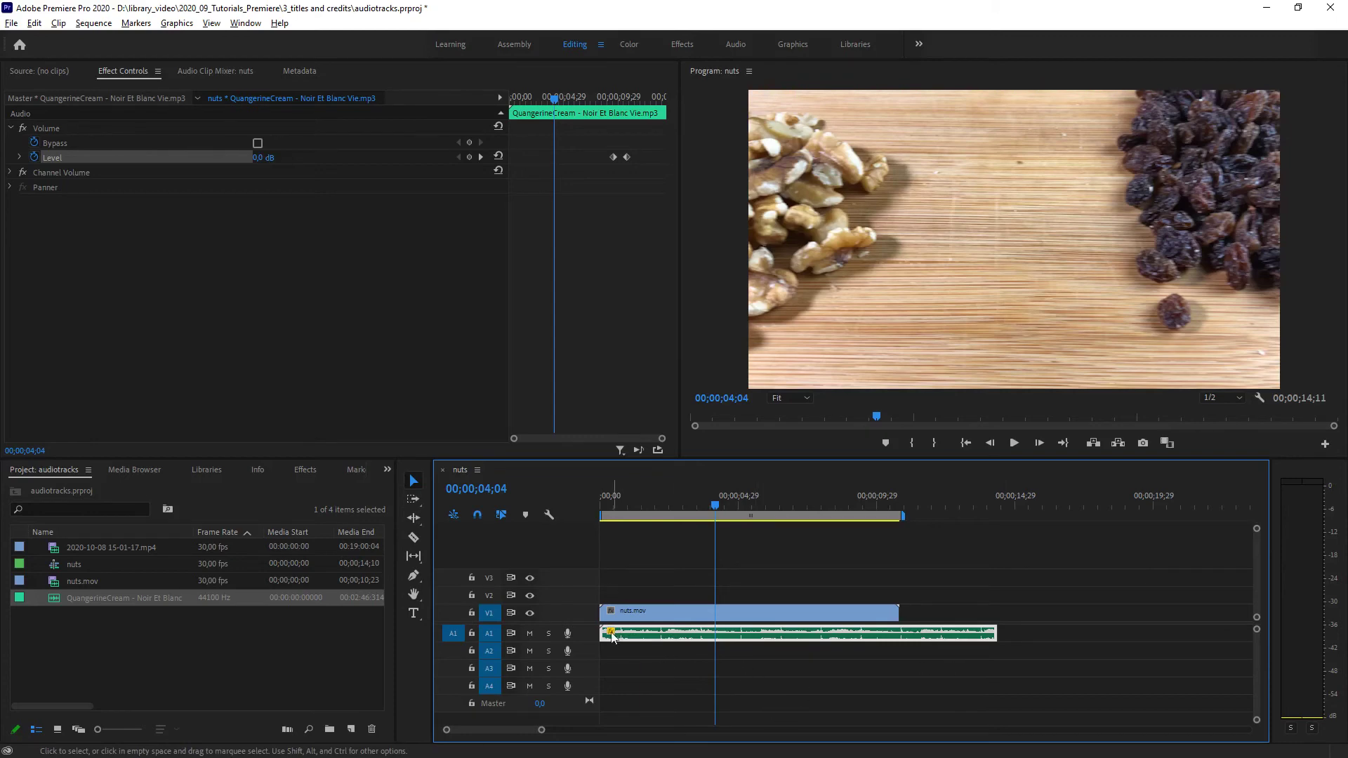
Step: Lower the A1 music's volume Level below 0 dB at 00;00;00;00 to set the starting keyframe of a fade-in
click(708, 505)
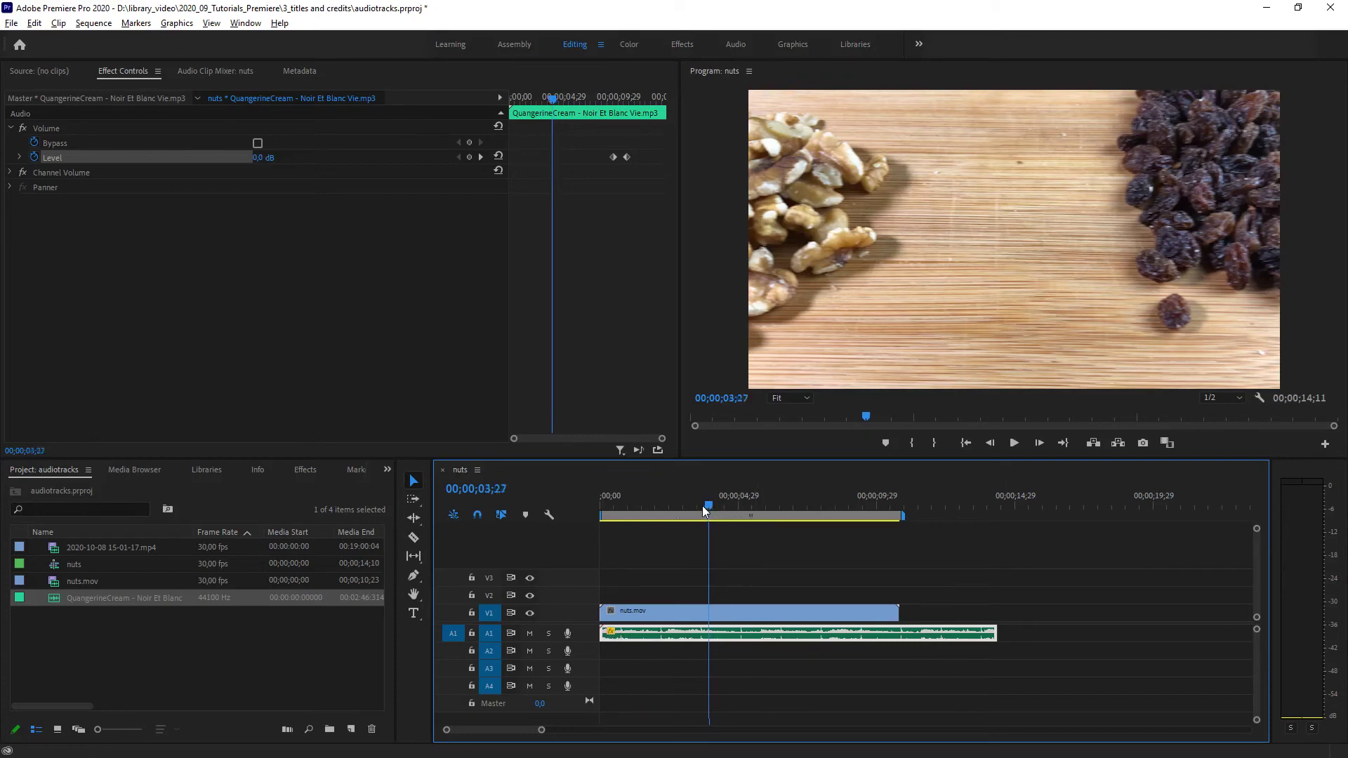
drag(706, 506, 601, 506)
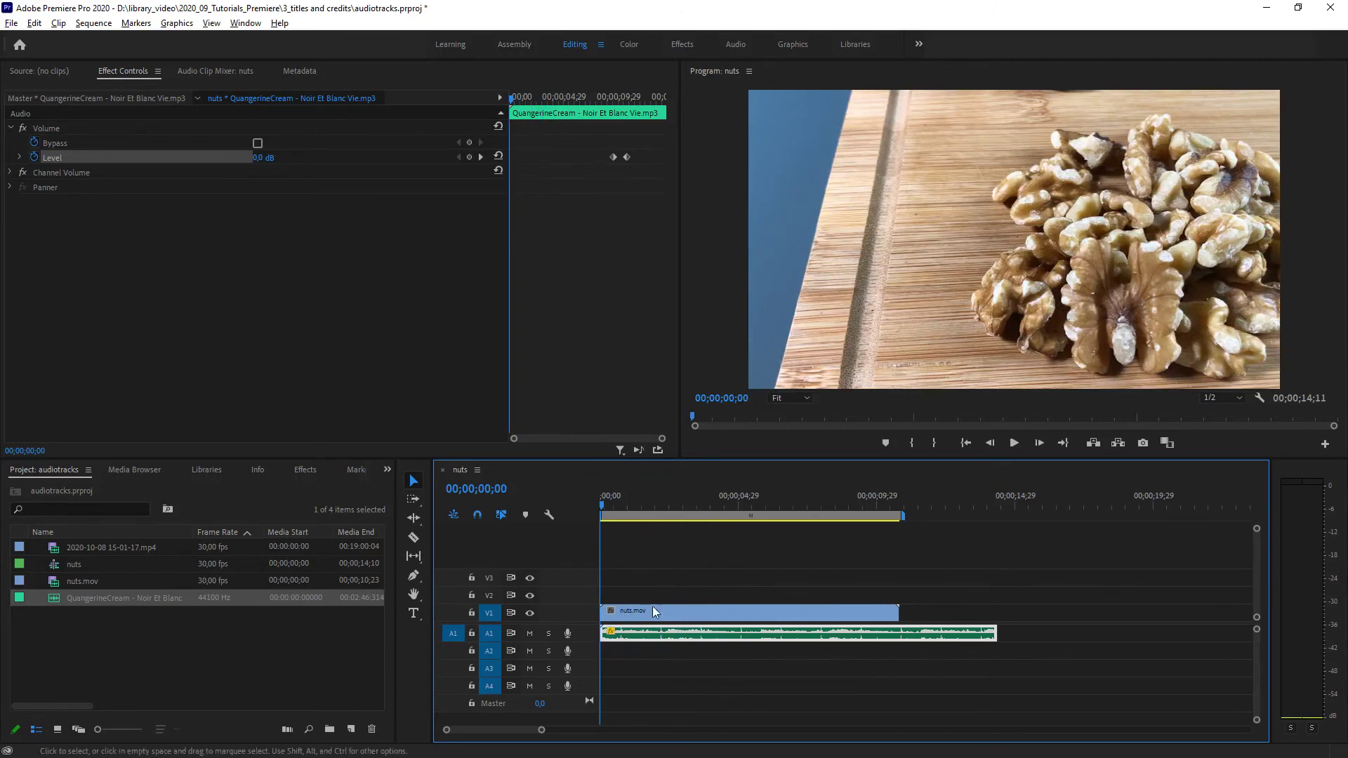
mouse_move(604, 503)
mouse_down()
mouse_move(633, 503)
mouse_move(580, 503)
mouse_up()
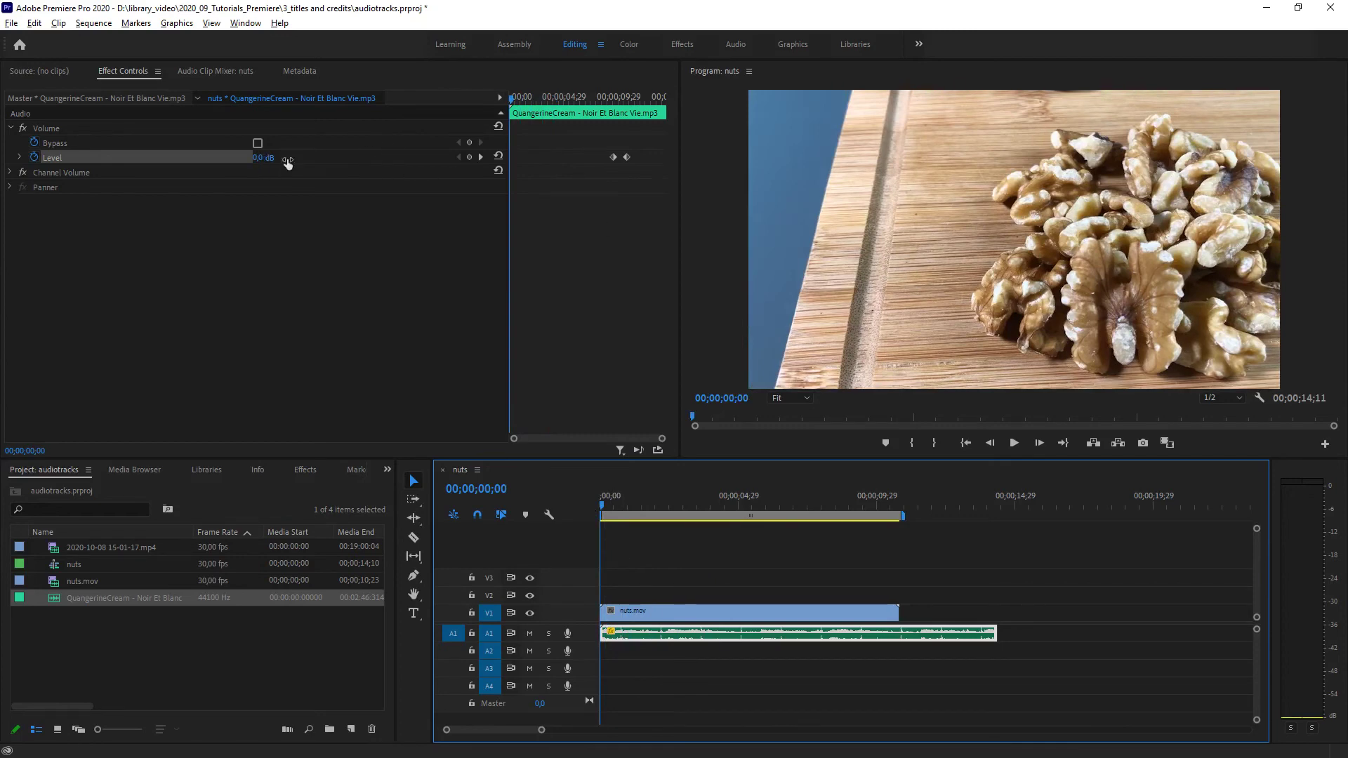
drag(257, 157, 154, 157)
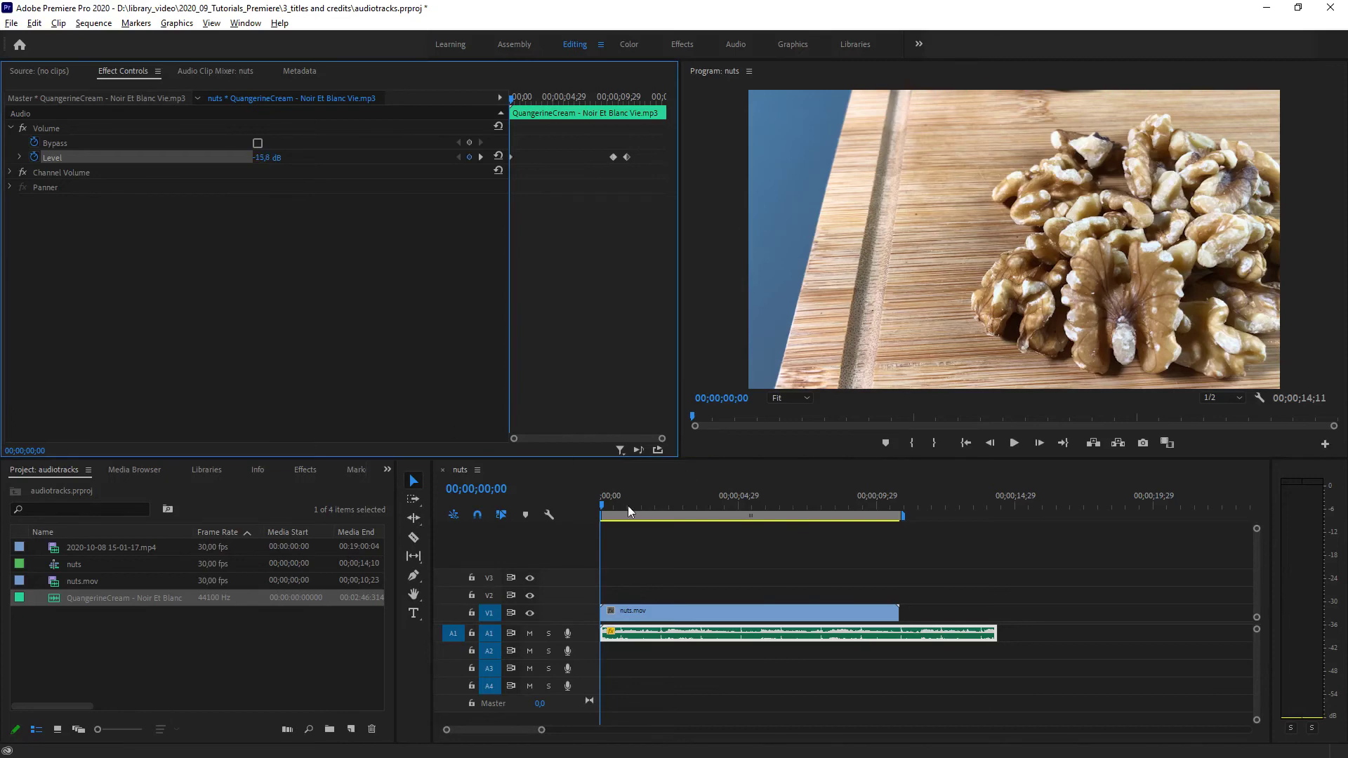
Step: Add a volume Level keyframe of 0 dB to the A1 music at 00;00;01;02 to end the fade-in
drag(605, 504, 633, 506)
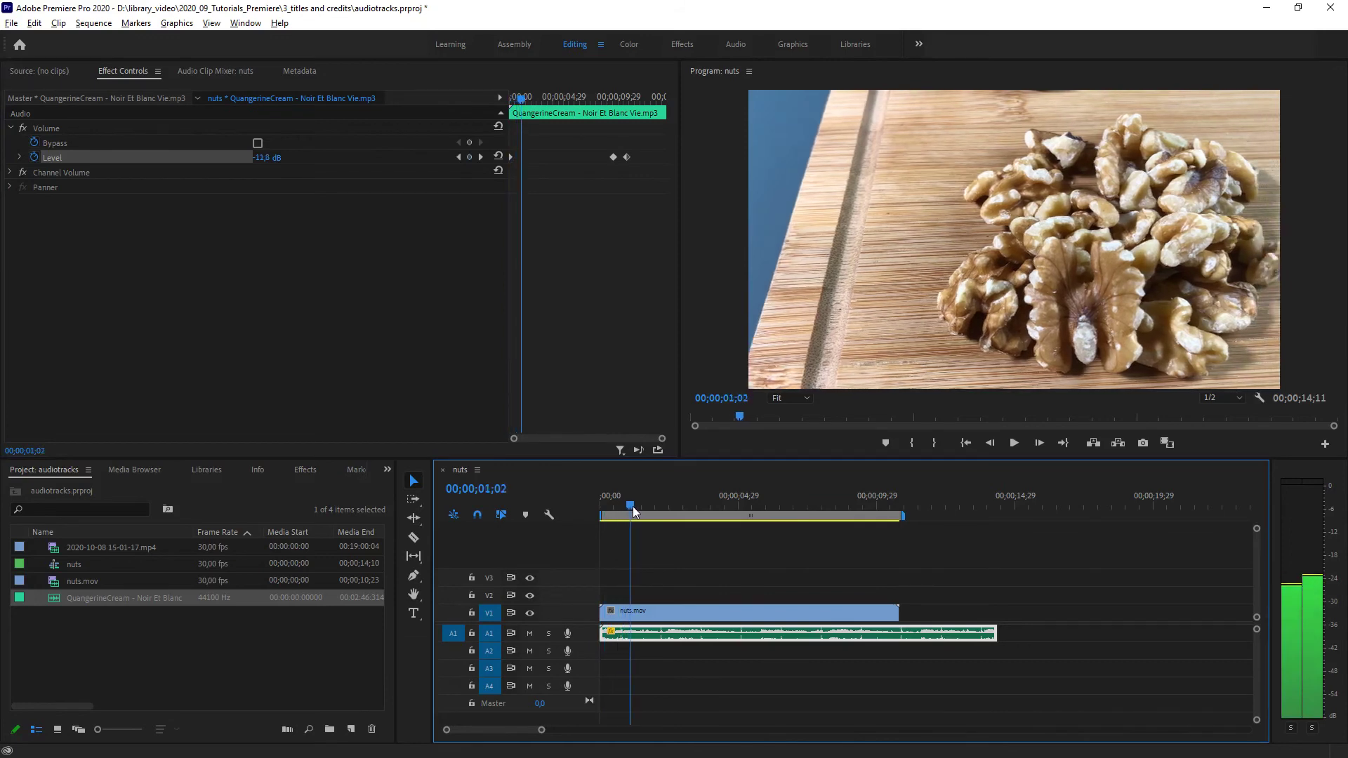
click(271, 153)
text(0)
key(Return)
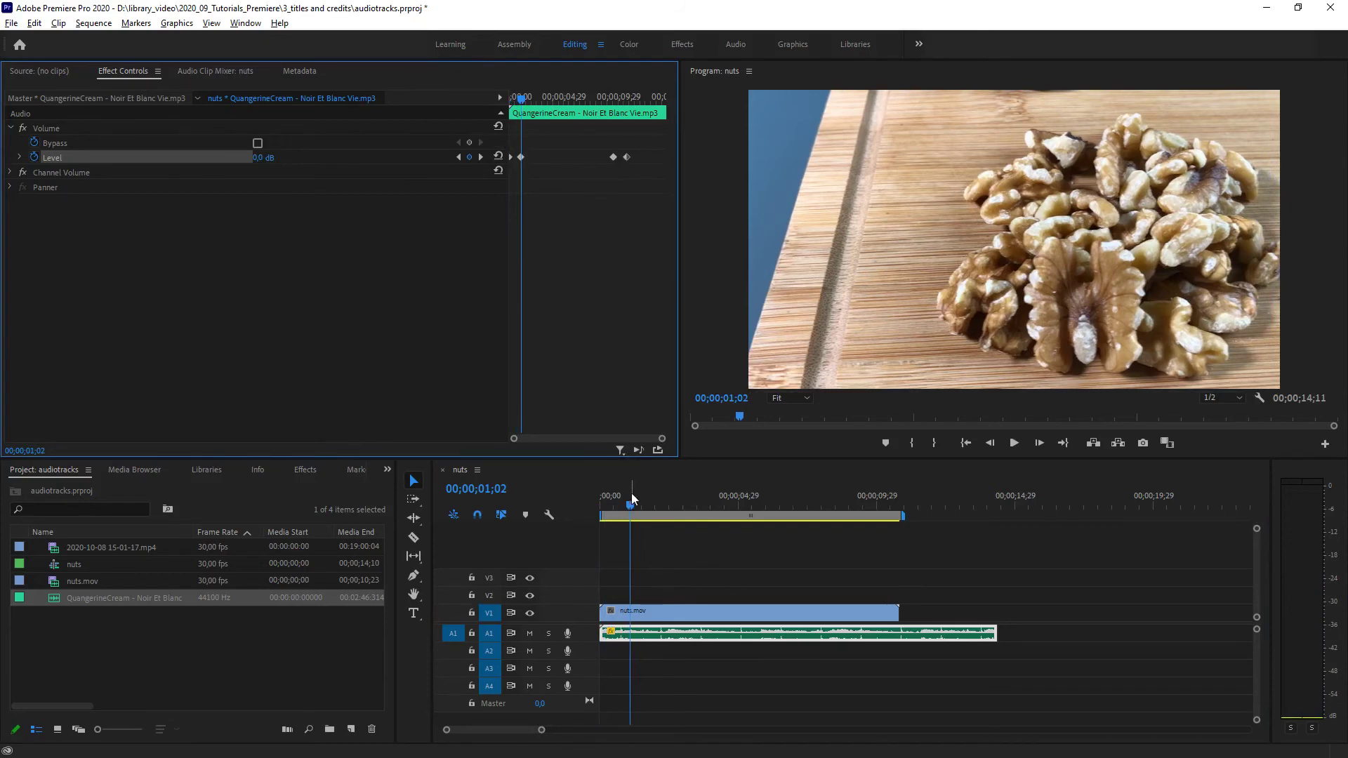
Step: Play the sequence from the start to check the music's fade-in, and select the music clip on A1
drag(630, 495, 579, 503)
click(1014, 443)
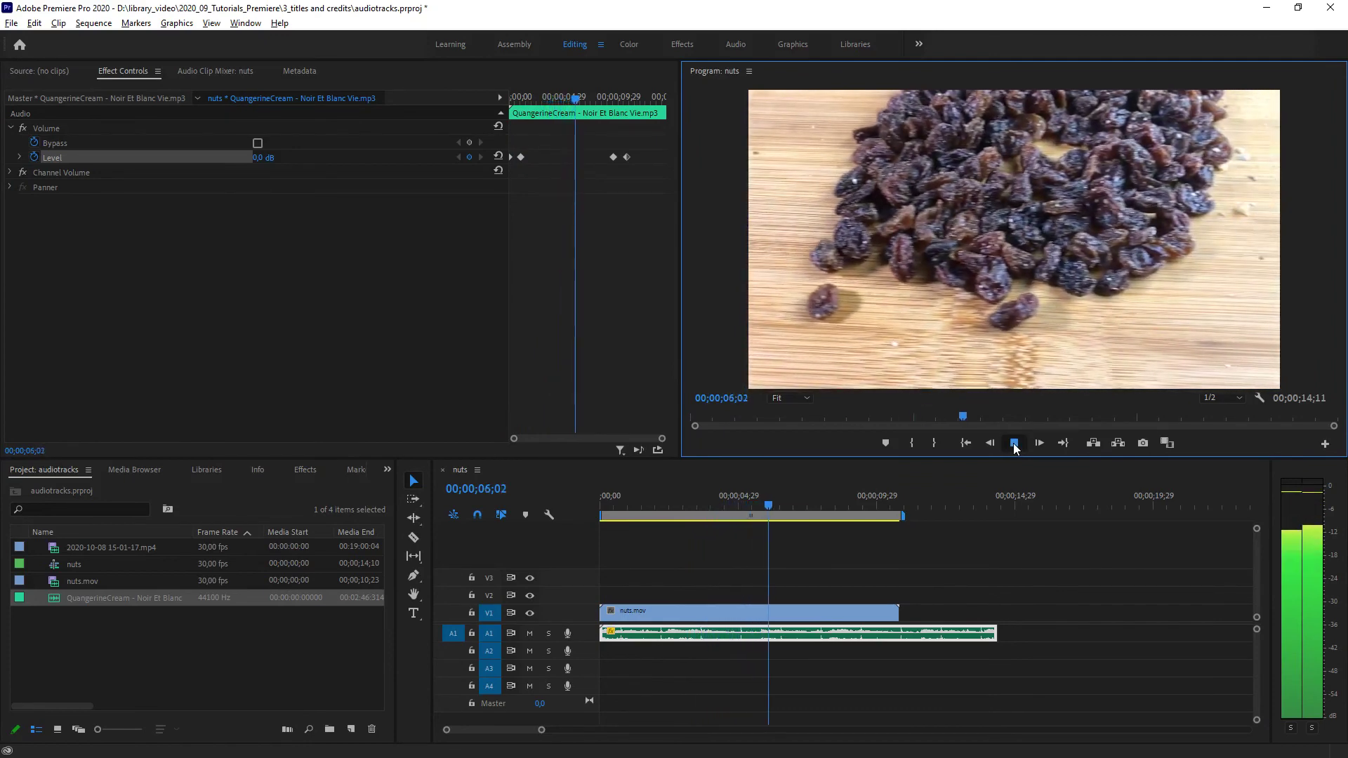
click(1015, 444)
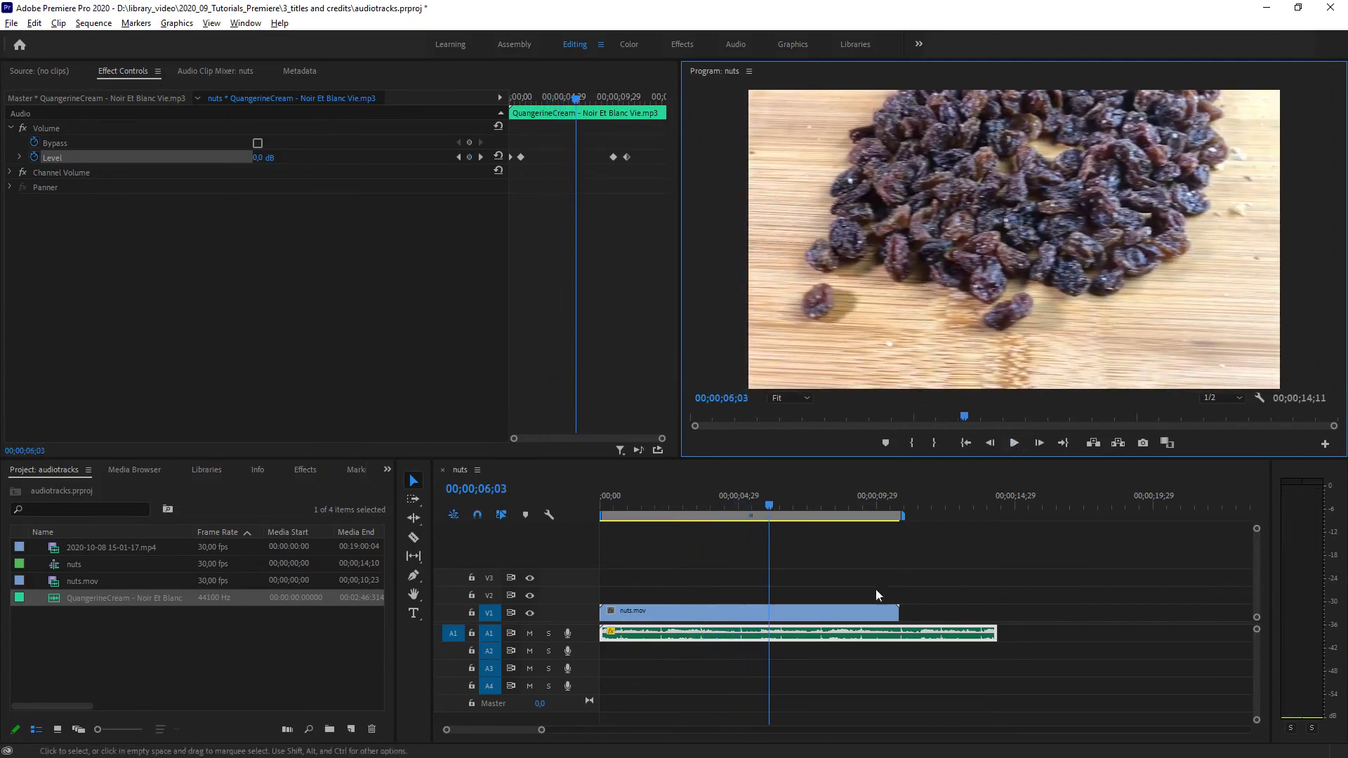
click(836, 655)
click(836, 636)
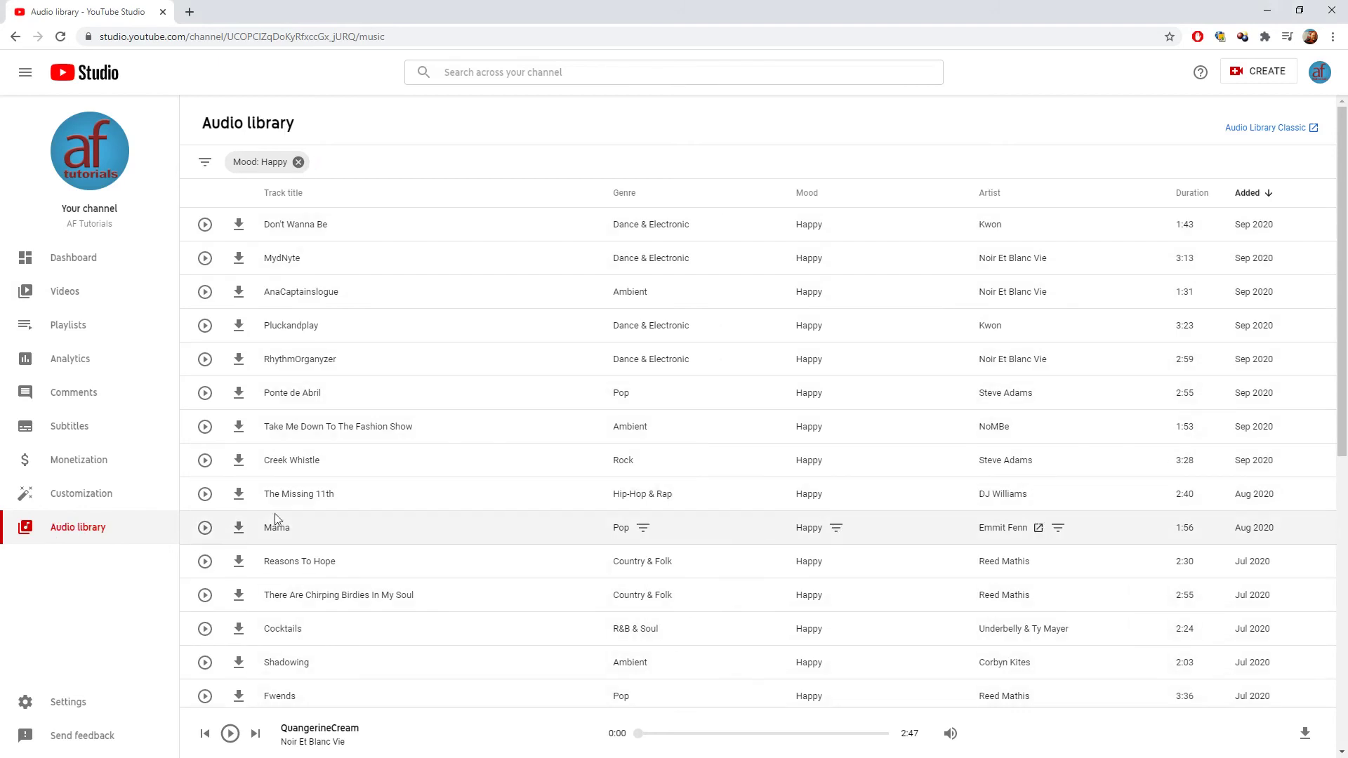
Step: In the YouTube Studio Audio library, preview the track Mama and download it
click(204, 529)
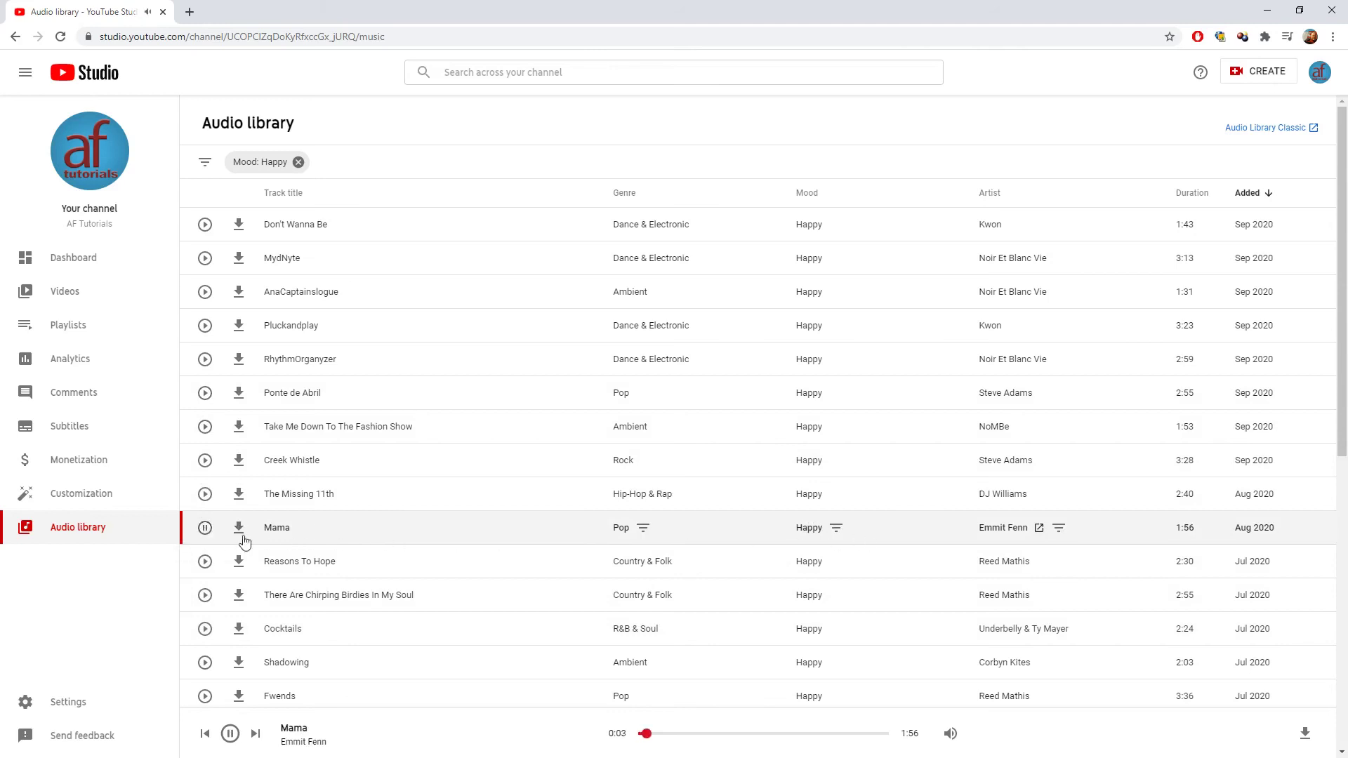
click(204, 532)
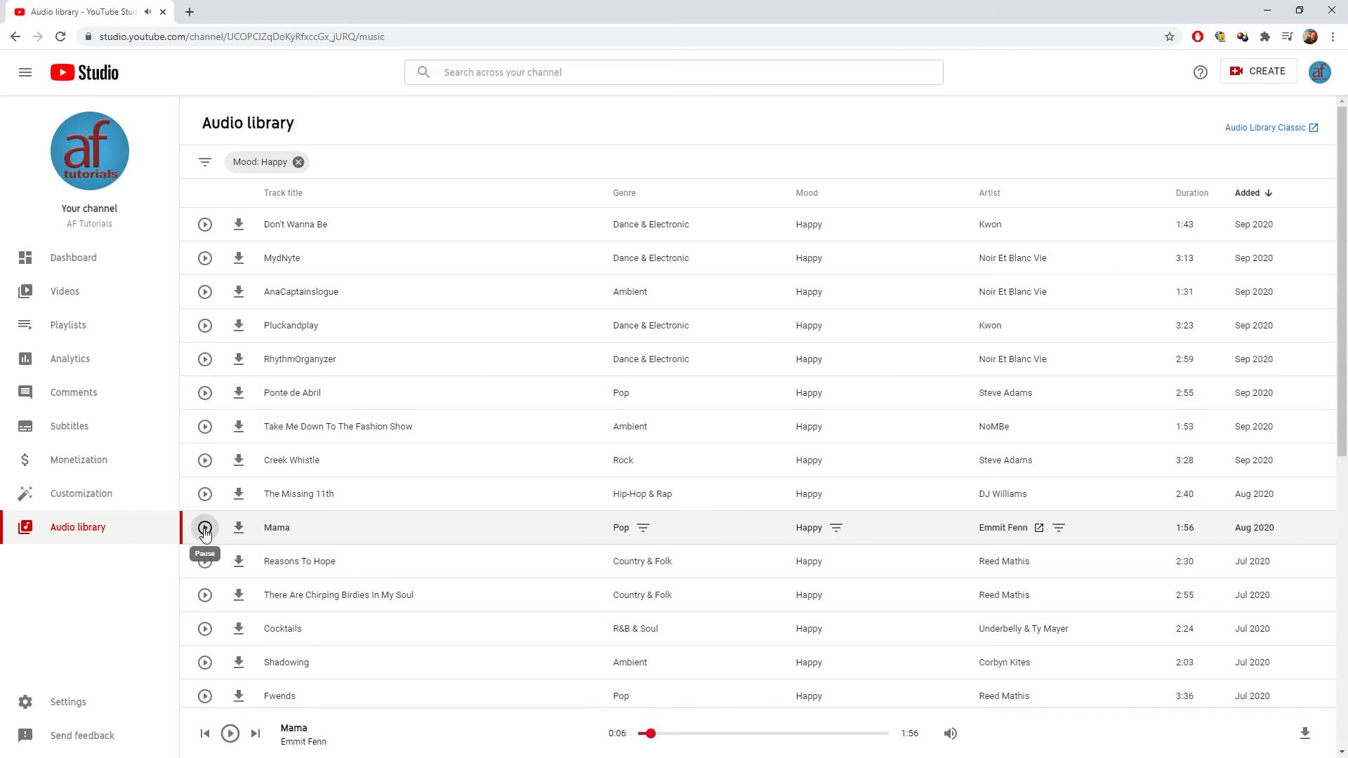
click(238, 531)
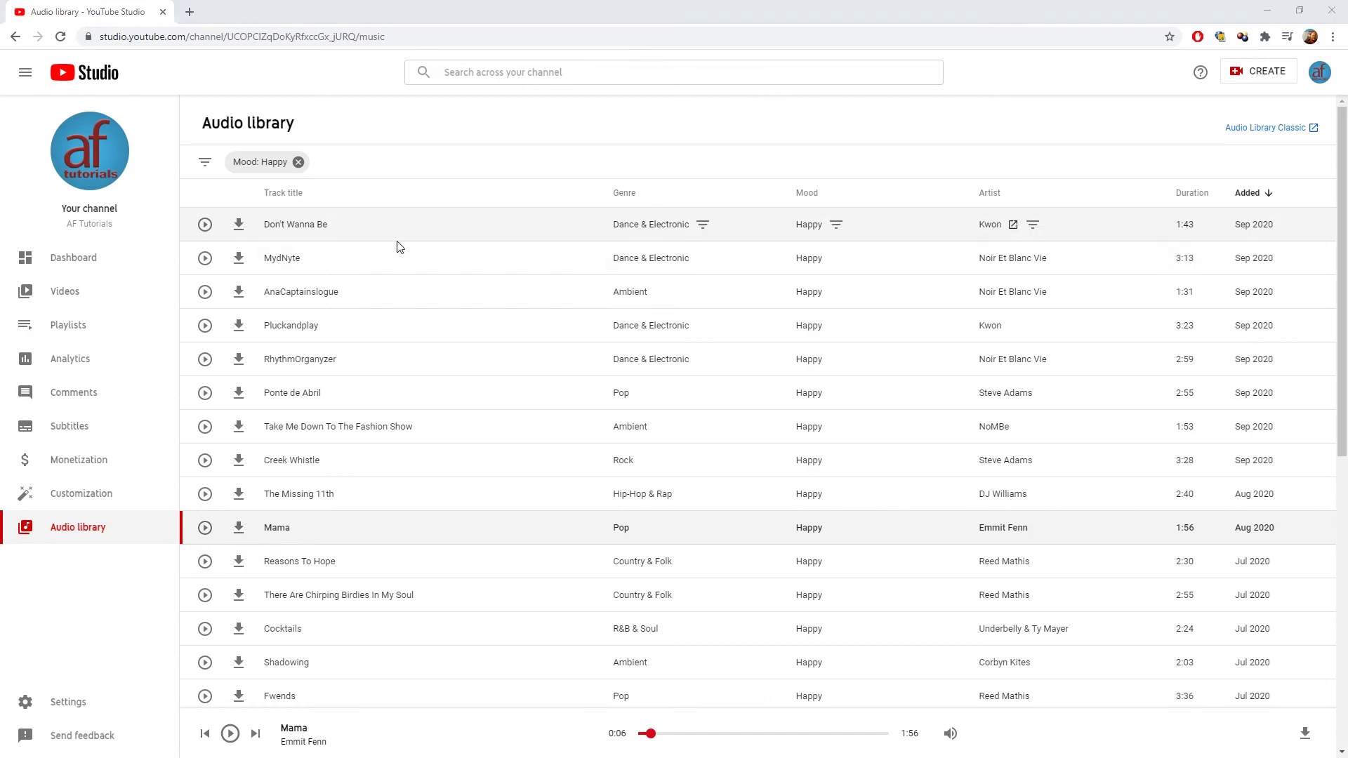
Step: Switch back to Premiere Pro, delete the QuangerineCream music clip from A1 and return the playhead to 00;00;00;00
key(alt+Tab)
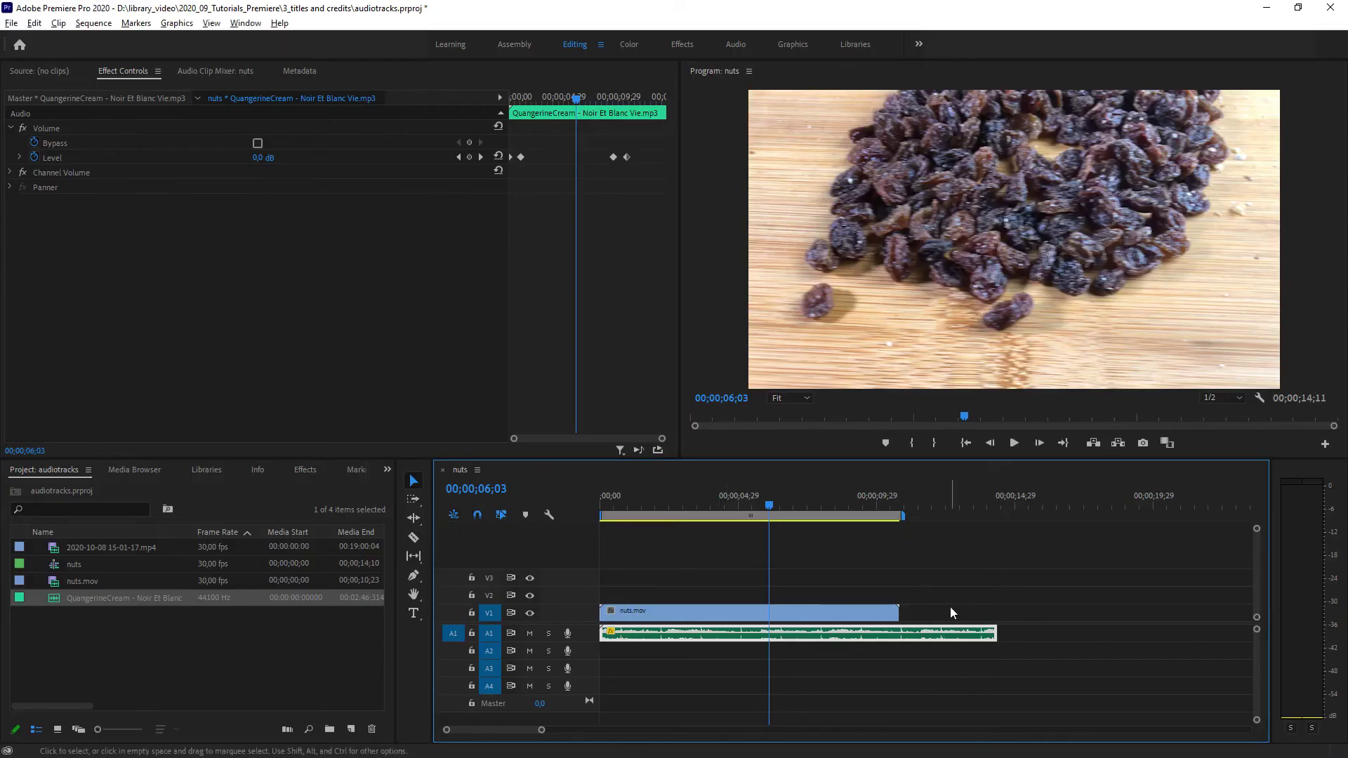
key(Delete)
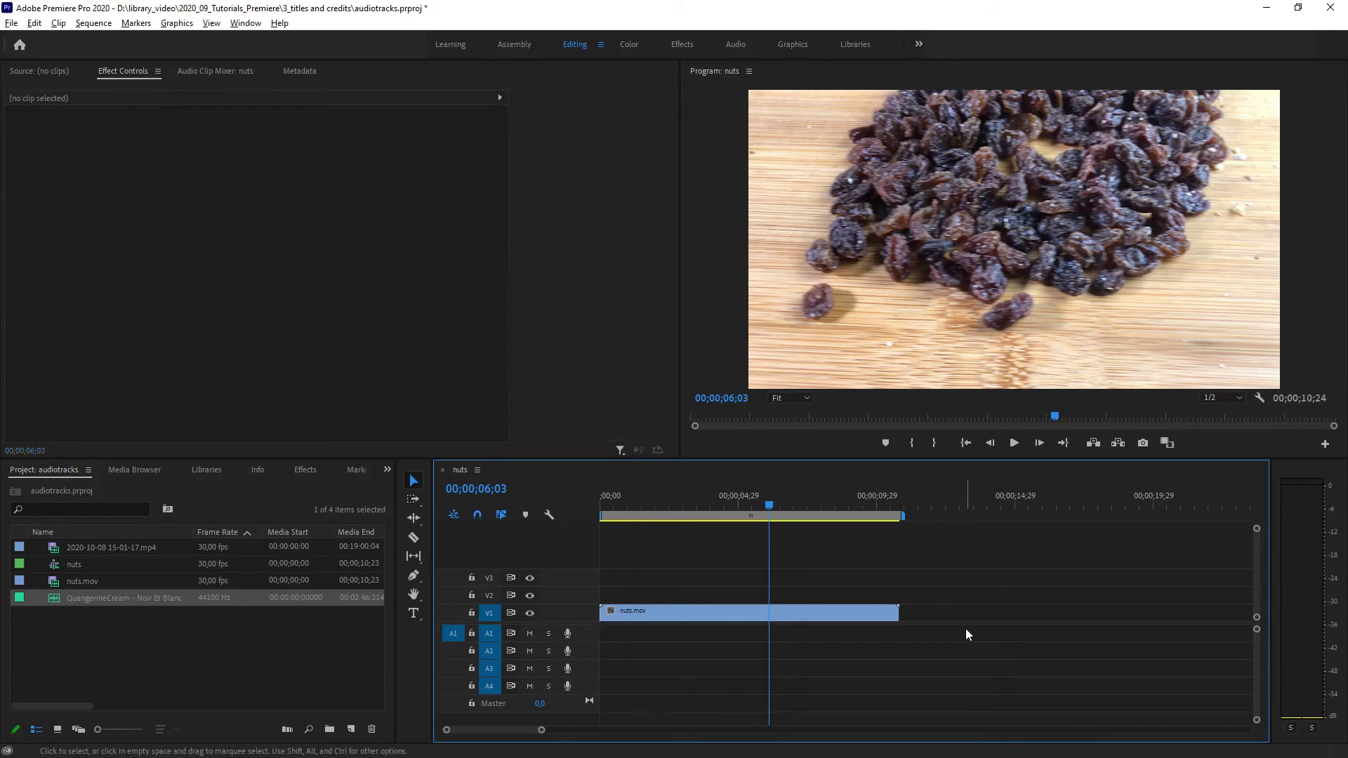
drag(768, 507, 593, 516)
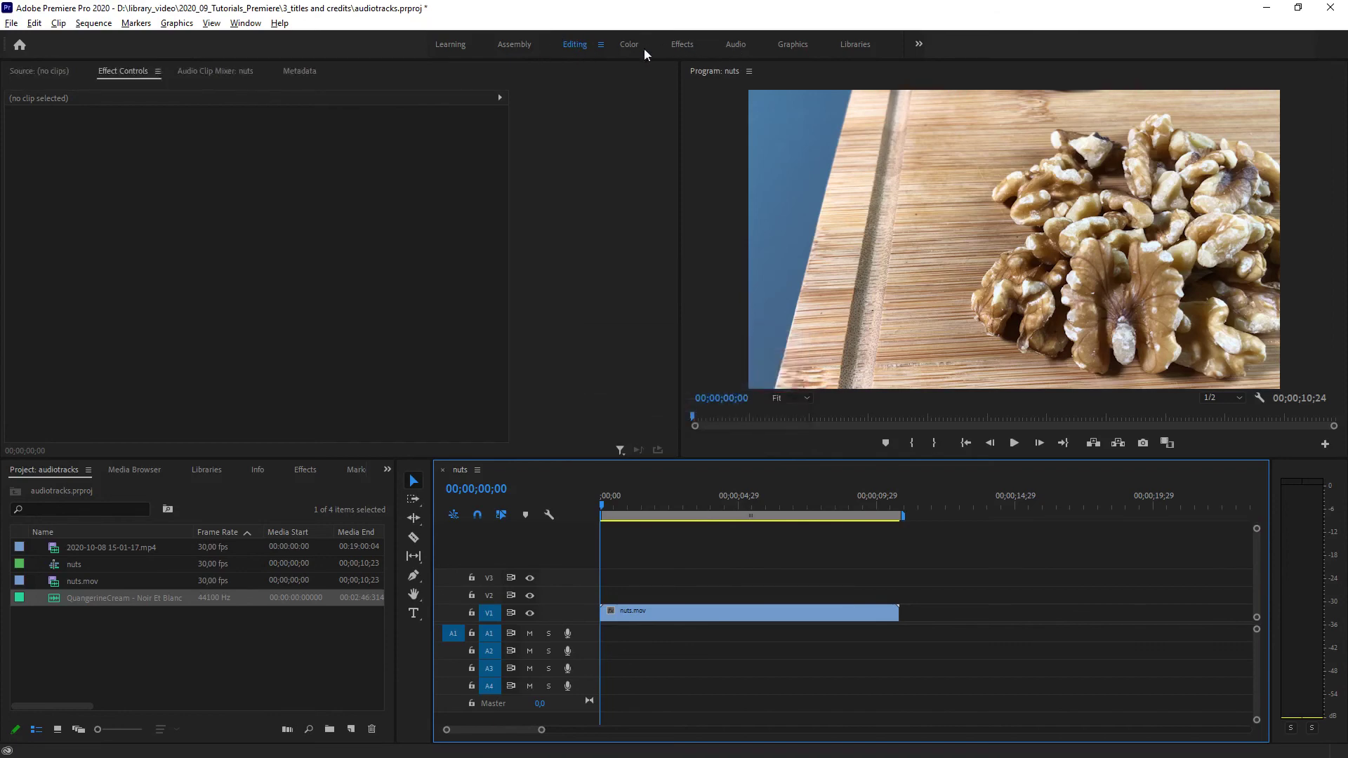
Step: Switch to the Audio workspace and preview the Adobe Stock track Morning Sun in sync with the sequence from its start
click(736, 45)
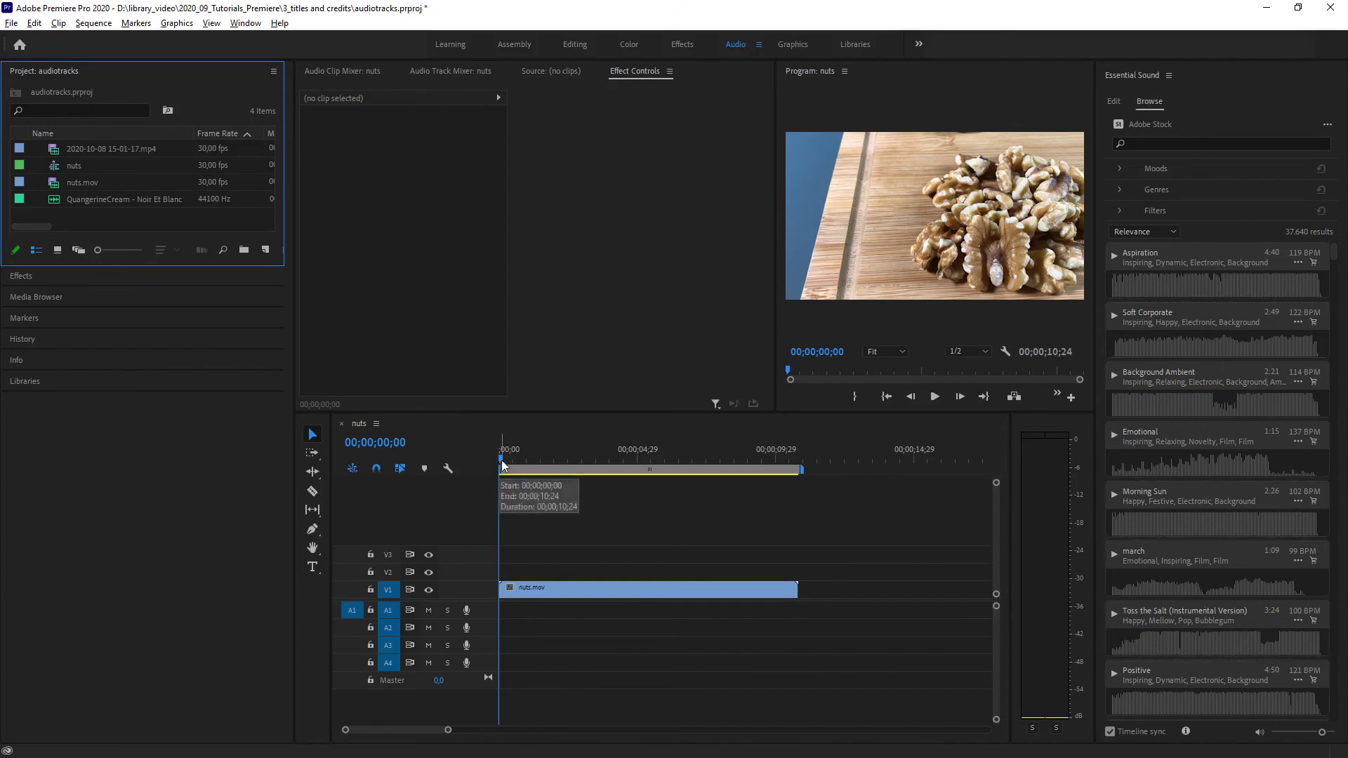
mouse_move(500, 460)
mouse_down()
mouse_move(541, 460)
mouse_move(498, 460)
mouse_up()
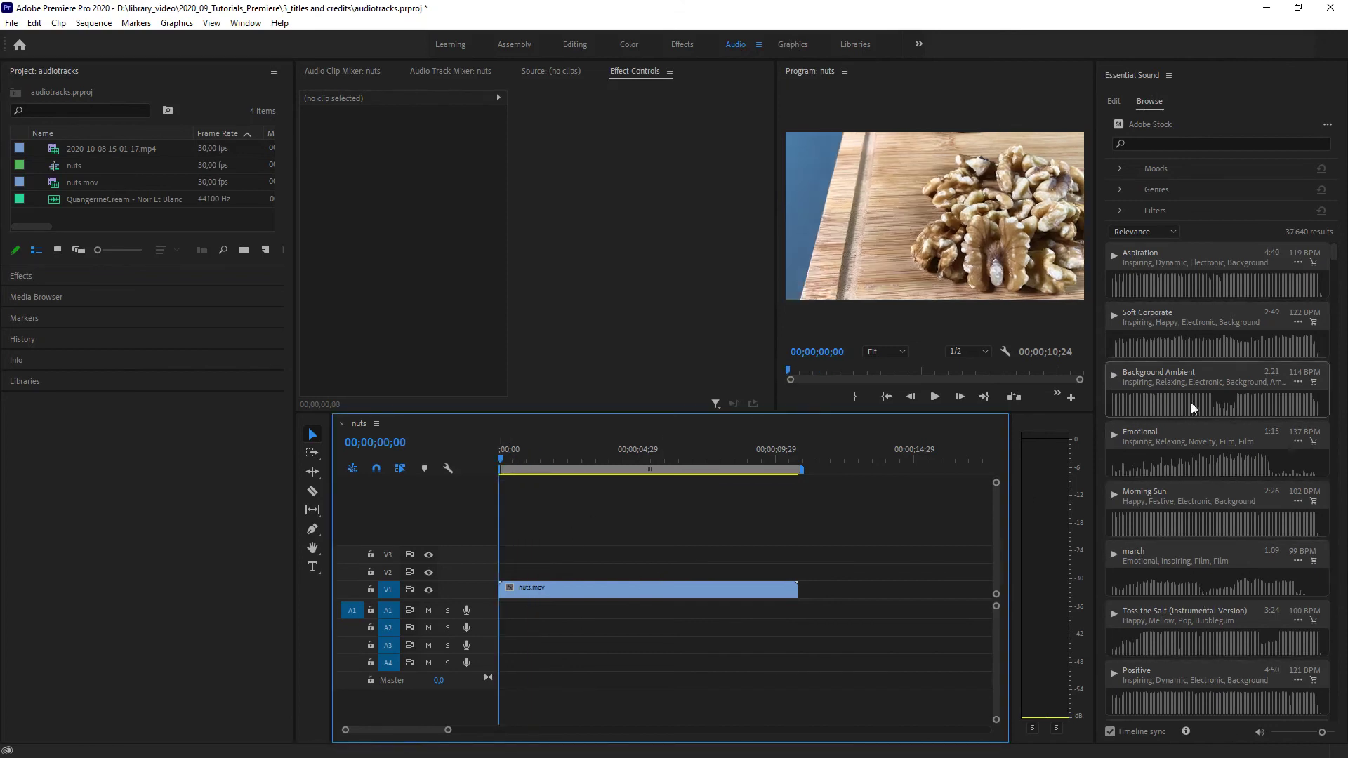
click(1113, 493)
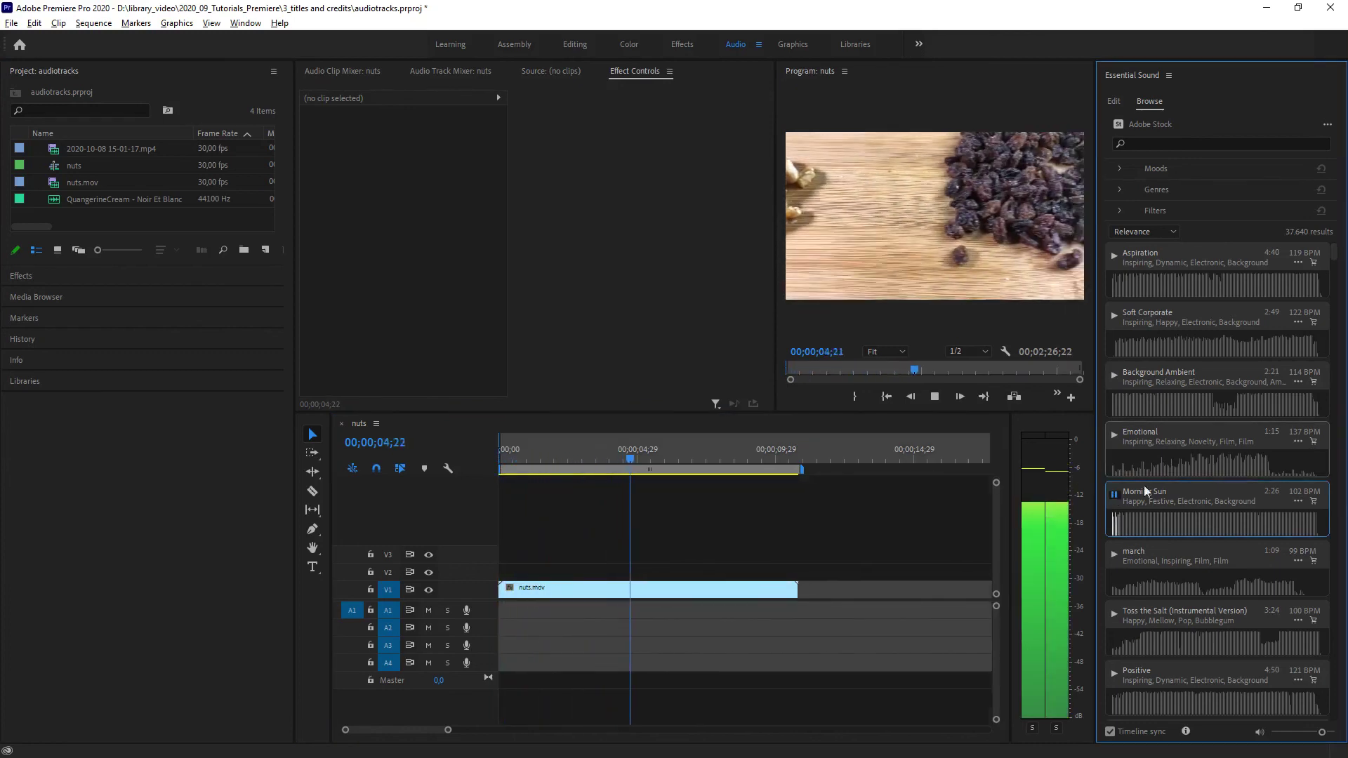
click(1115, 496)
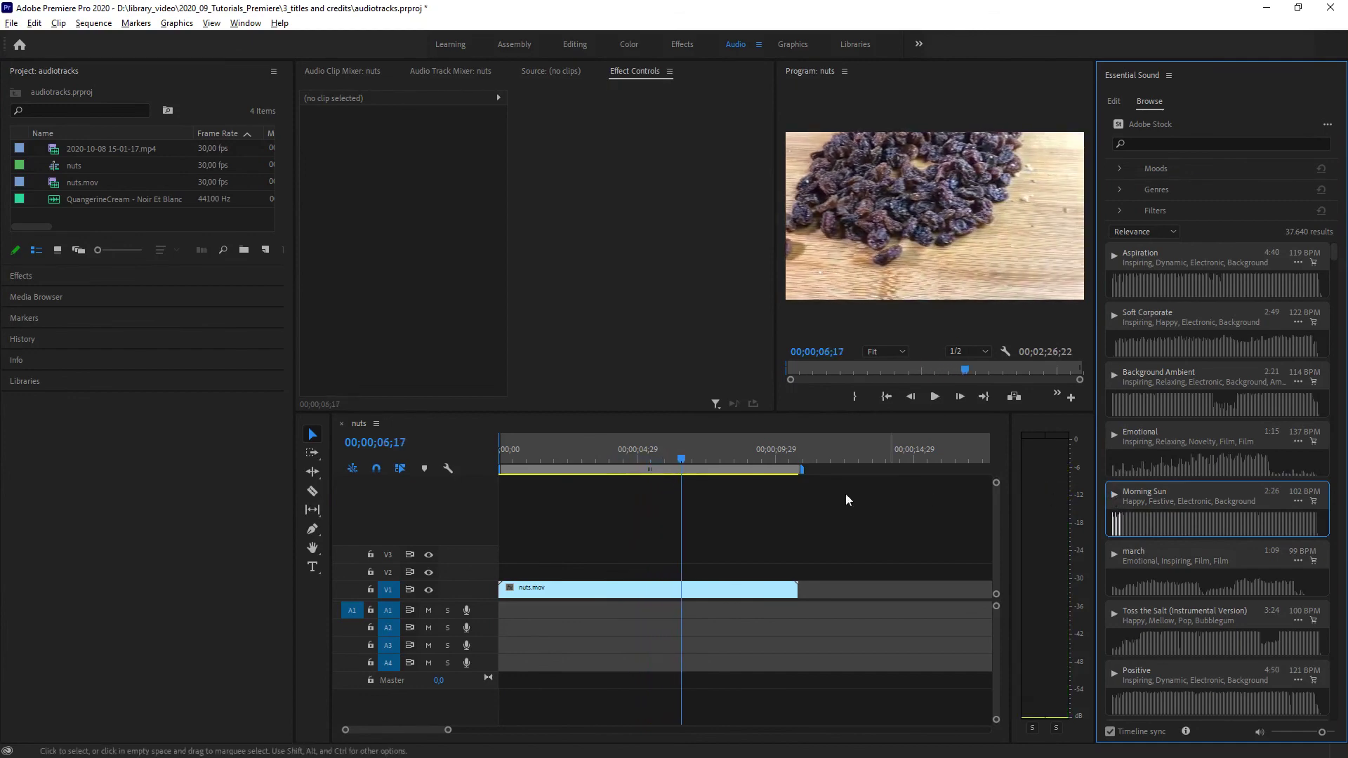
Step: Preview the Adobe Stock track Inner Reflection from the start of the sequence and try to license it
drag(678, 457, 437, 455)
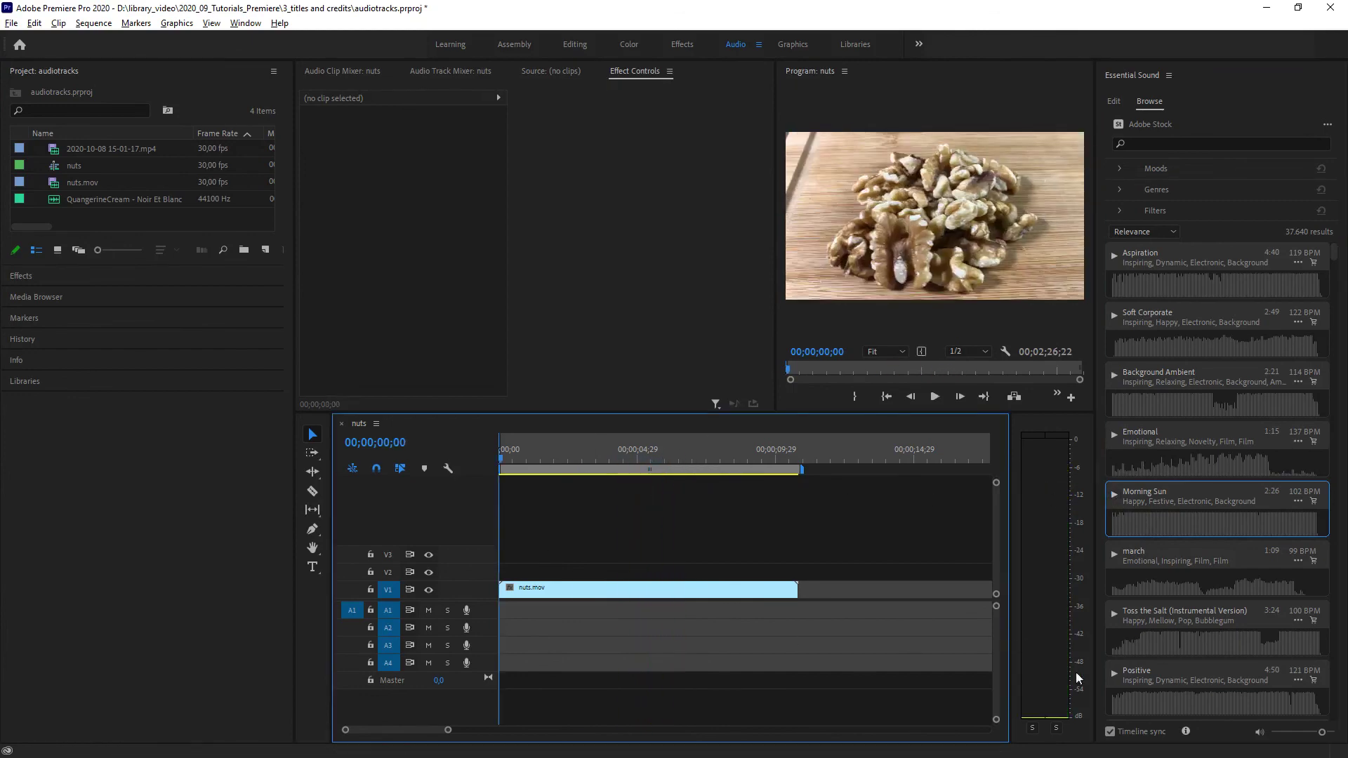
scroll(1196, 519, down, 5)
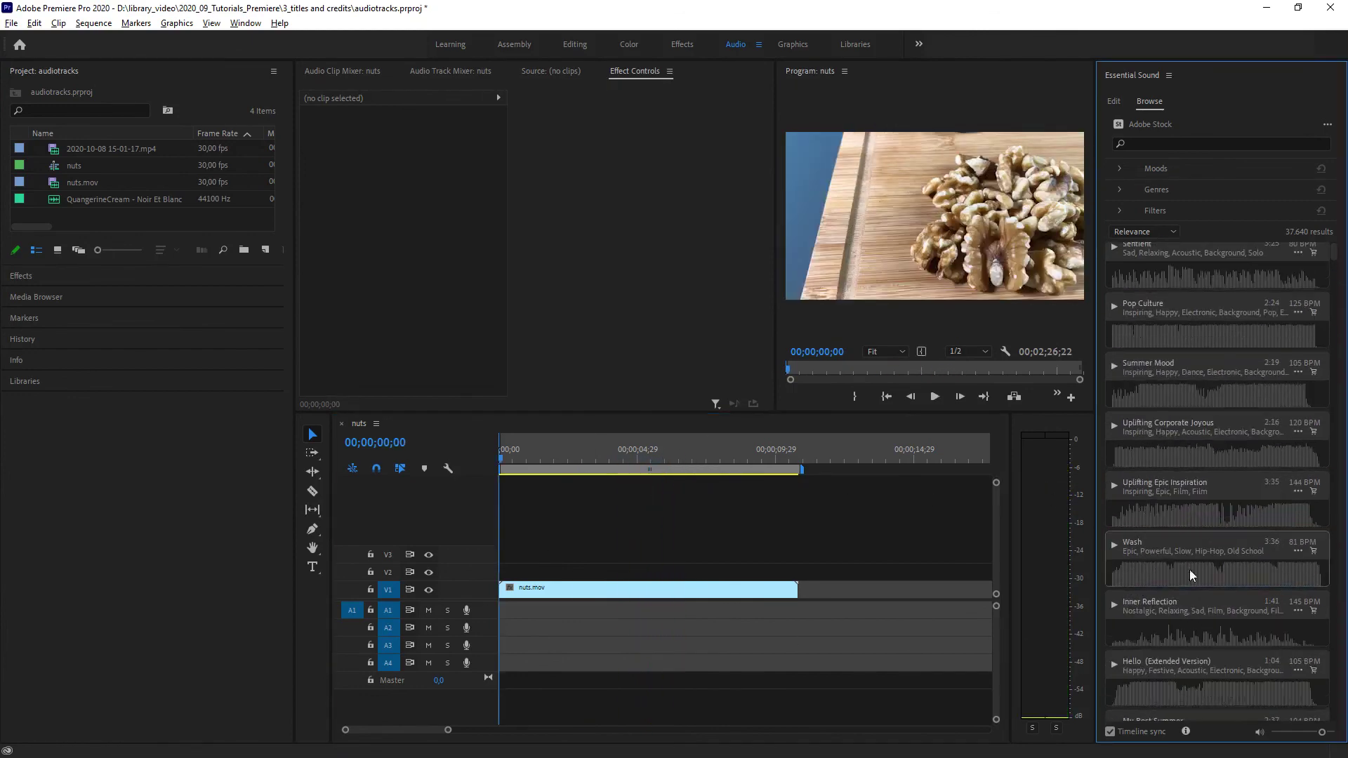
click(1113, 605)
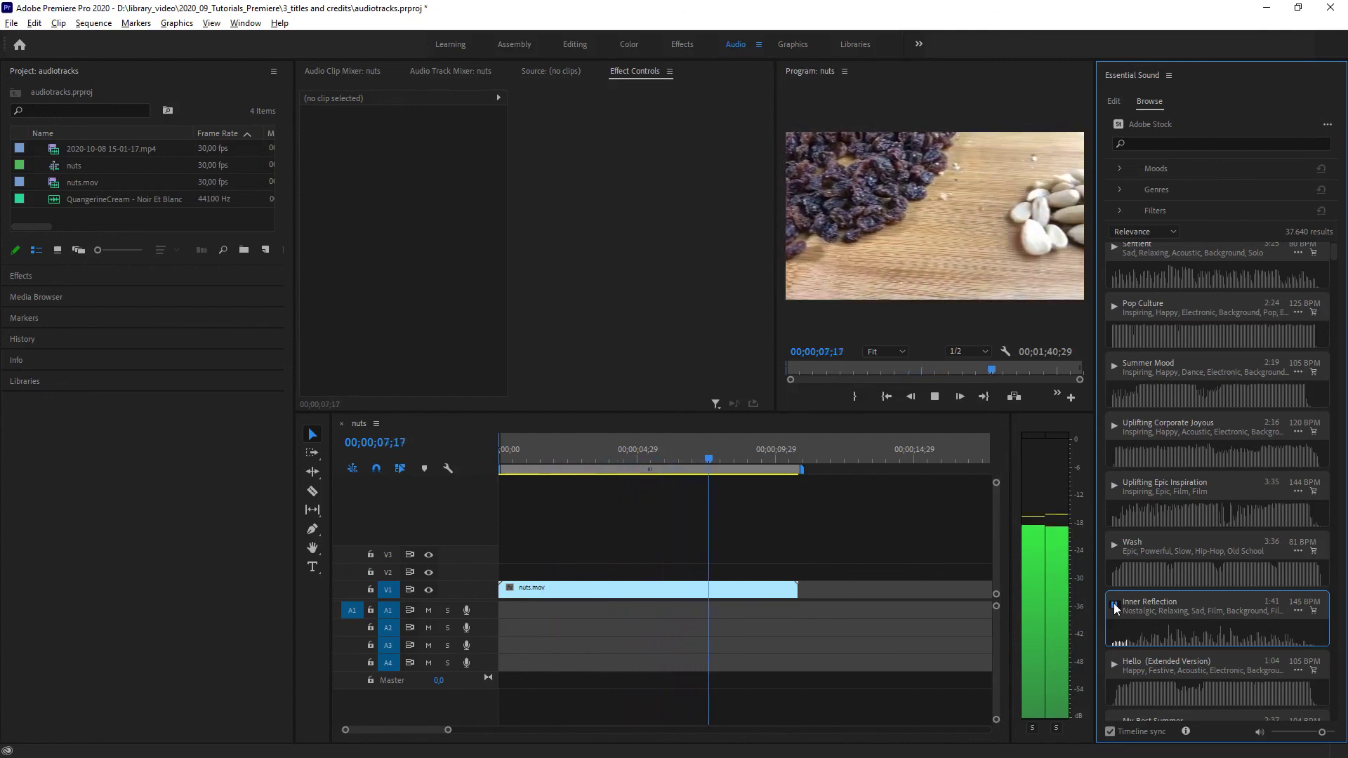
click(1115, 606)
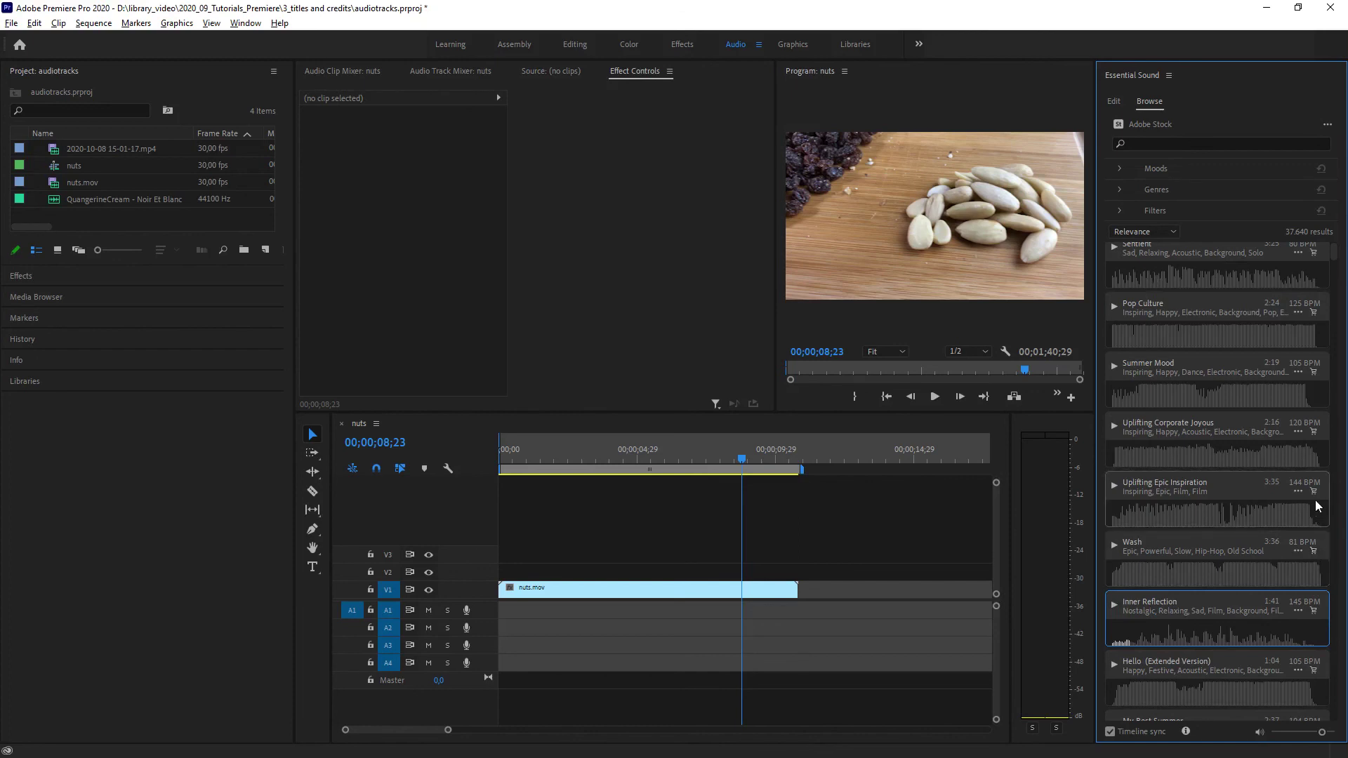
click(1314, 611)
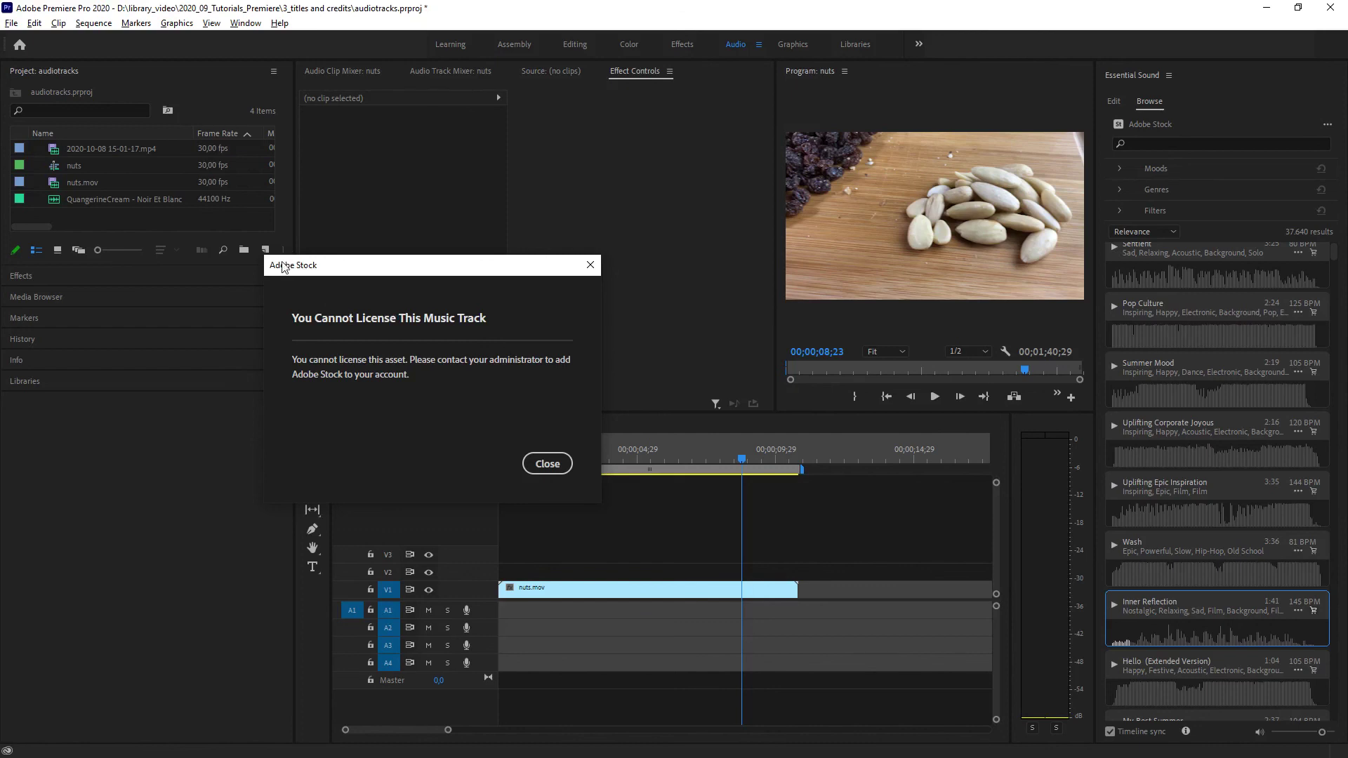
click(548, 465)
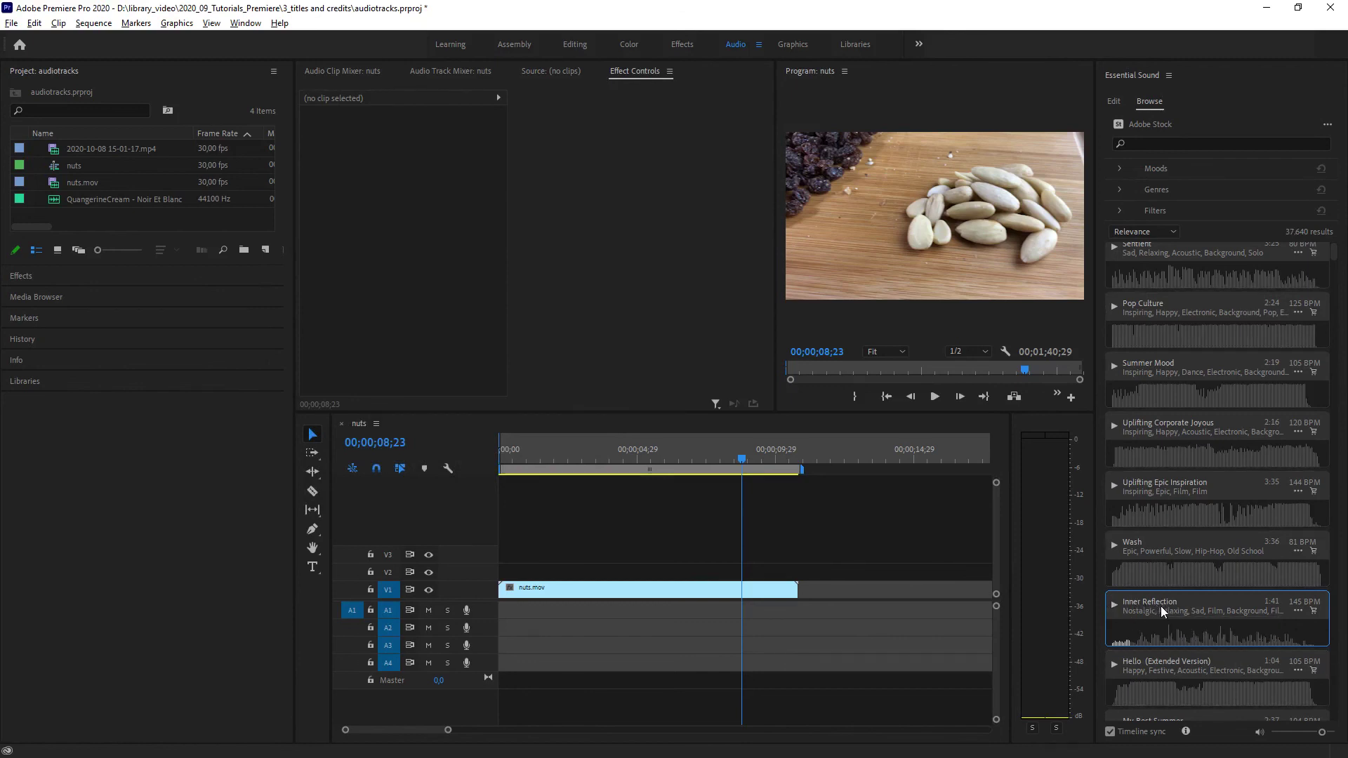
Step: Place the Inner Reflection preview at the start of A1 and look at its entry in the Stock Audio Media bin
drag(1159, 605, 529, 619)
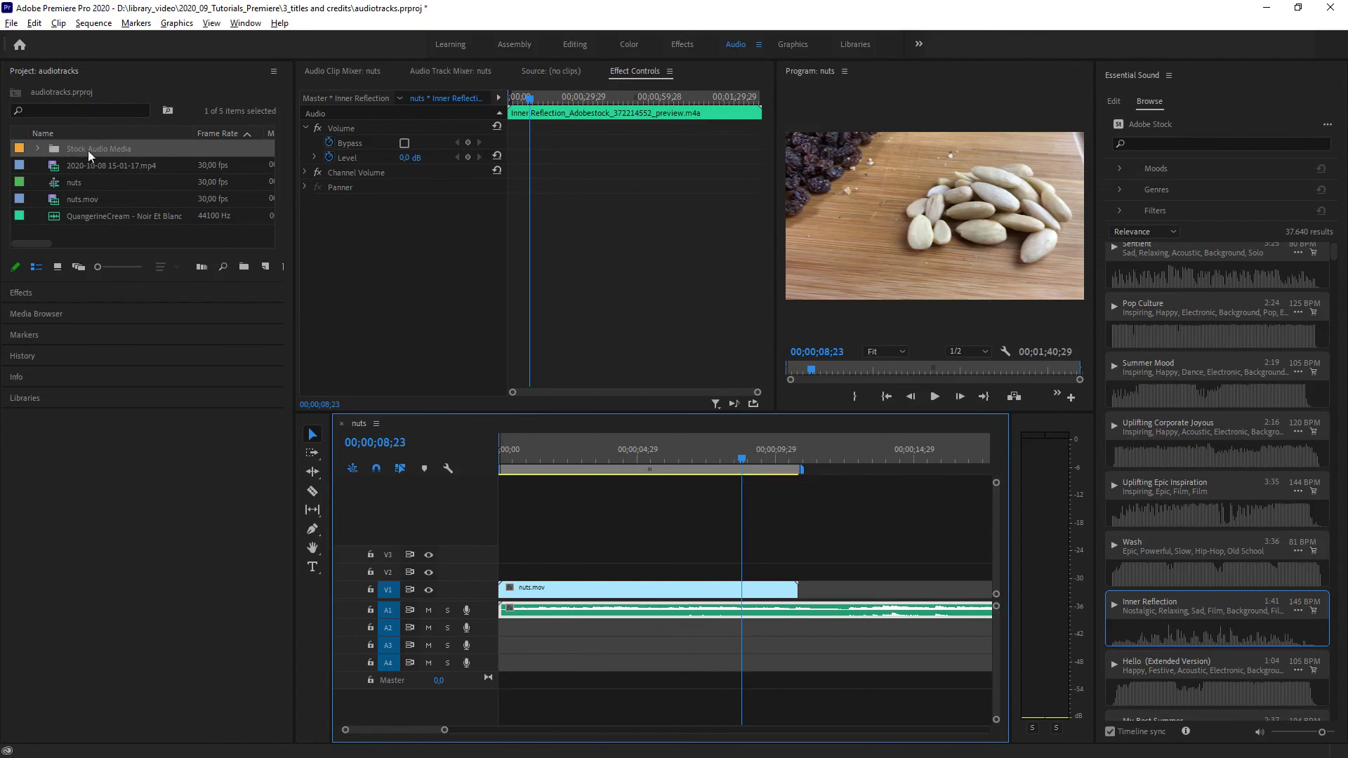
click(37, 147)
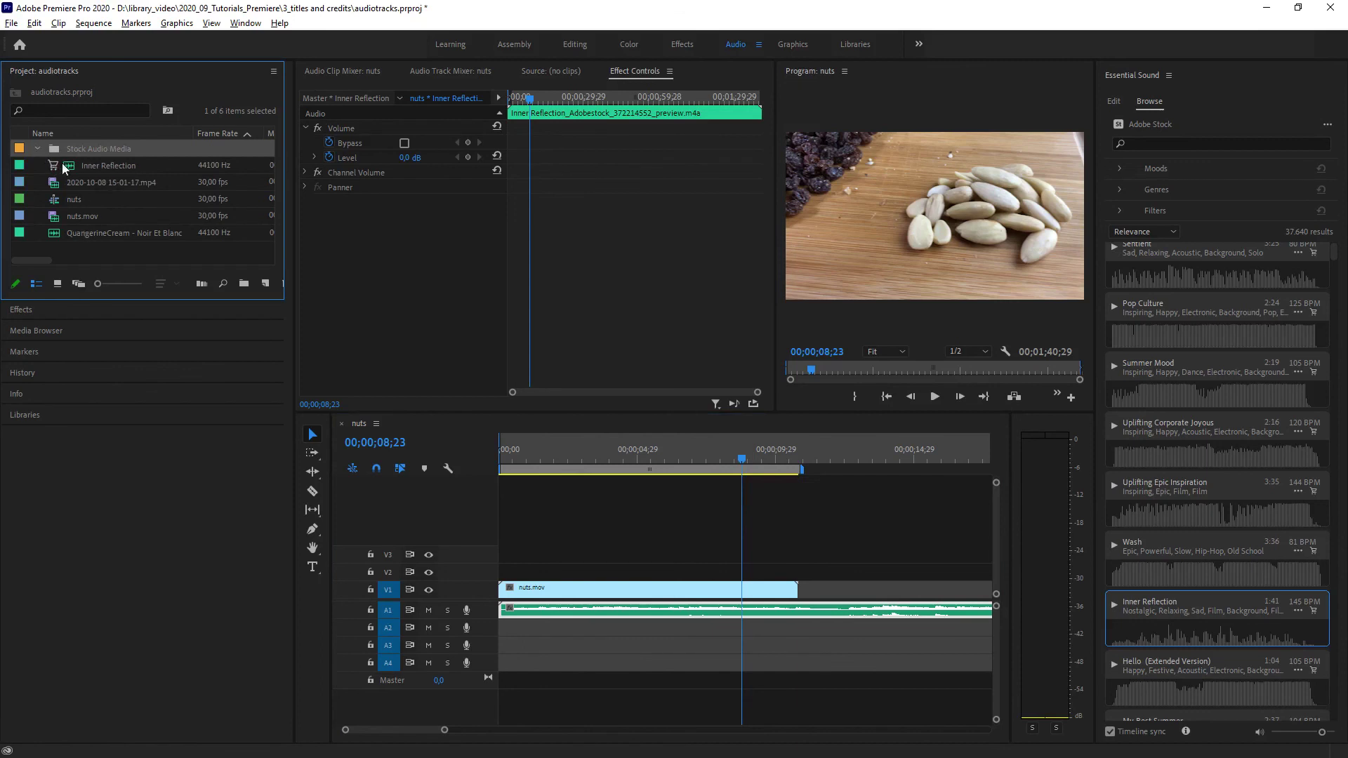
click(101, 164)
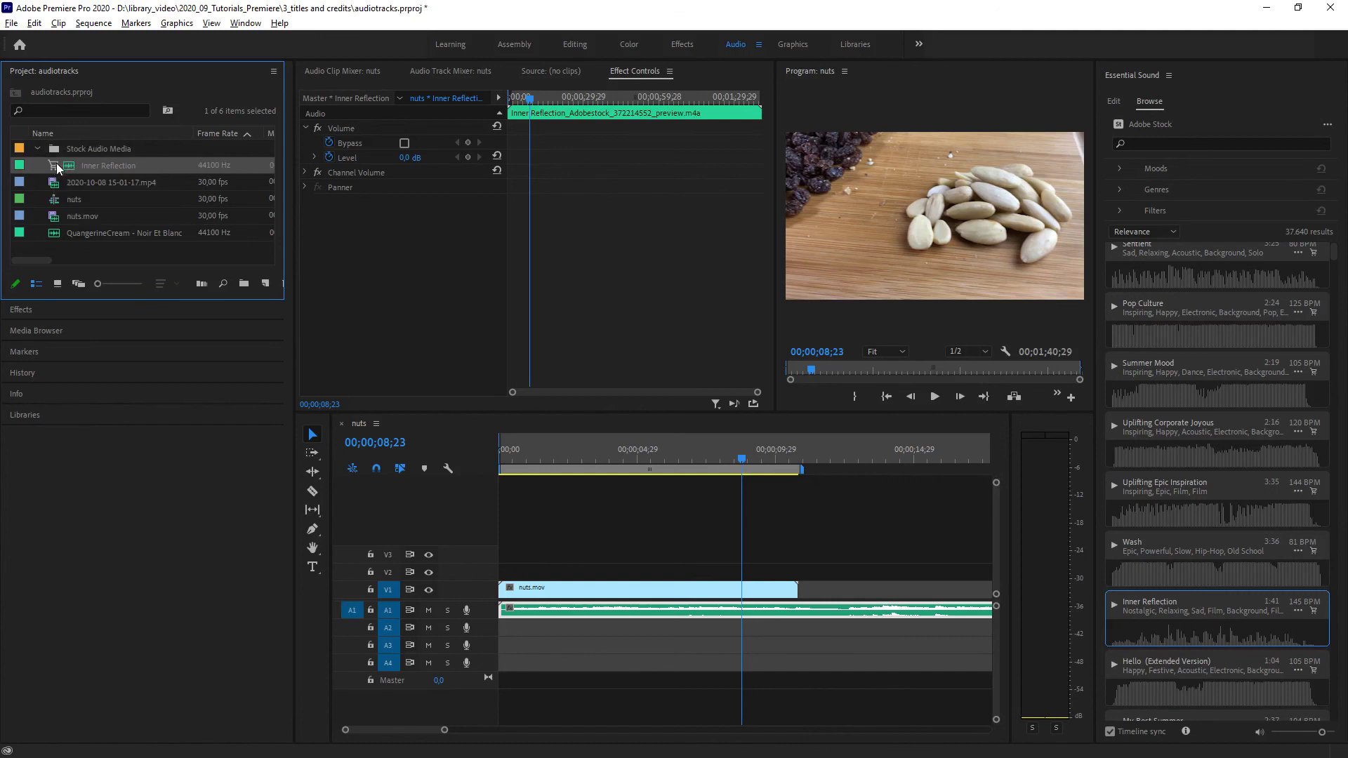
click(85, 233)
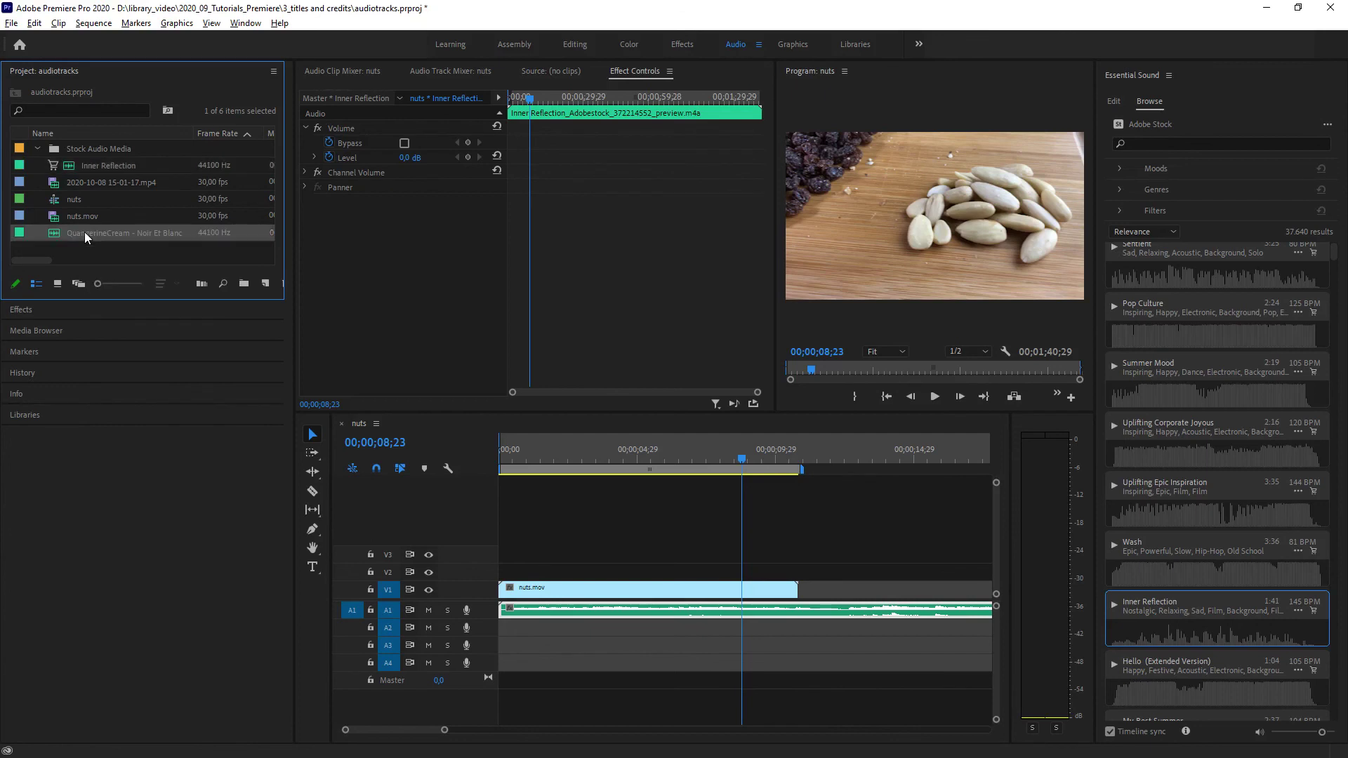
click(99, 153)
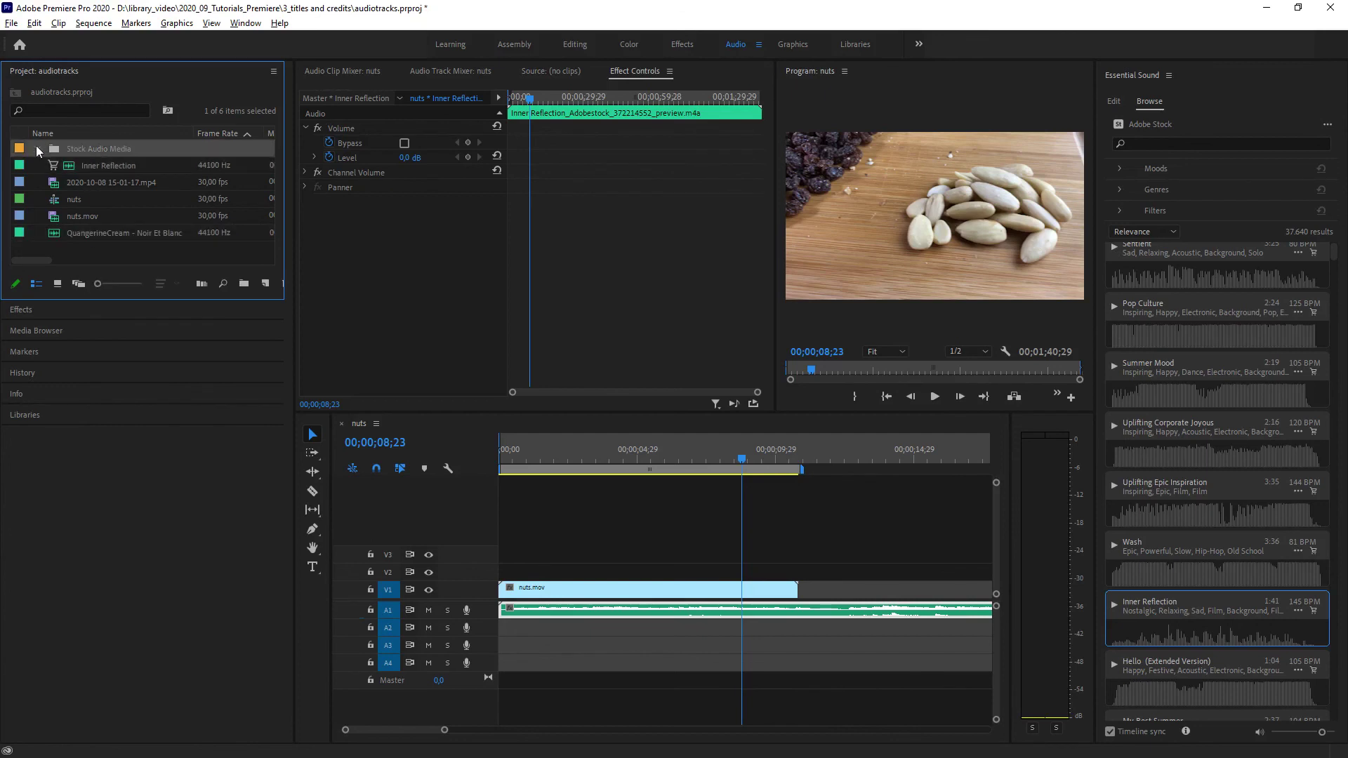
click(38, 148)
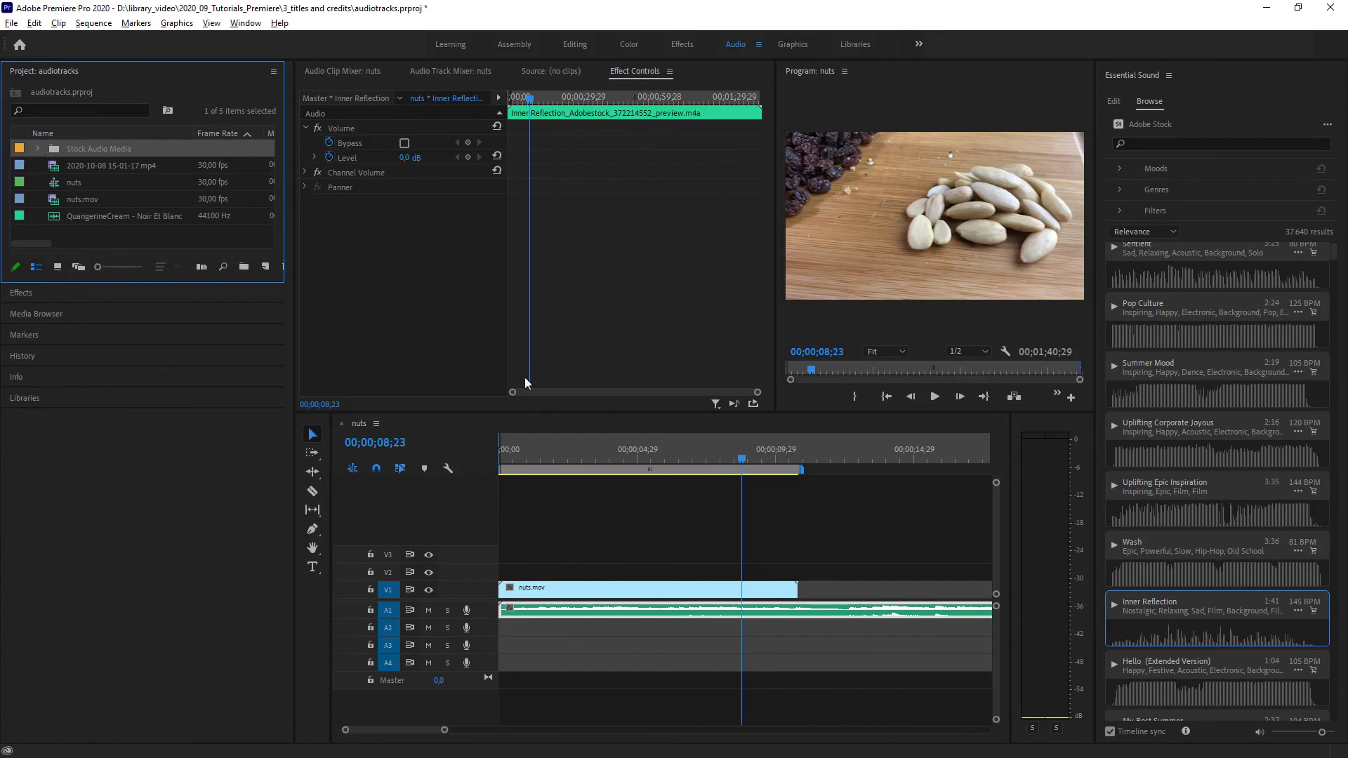
Step: Delete the Inner Reflection clip from A1
click(784, 614)
key(Delete)
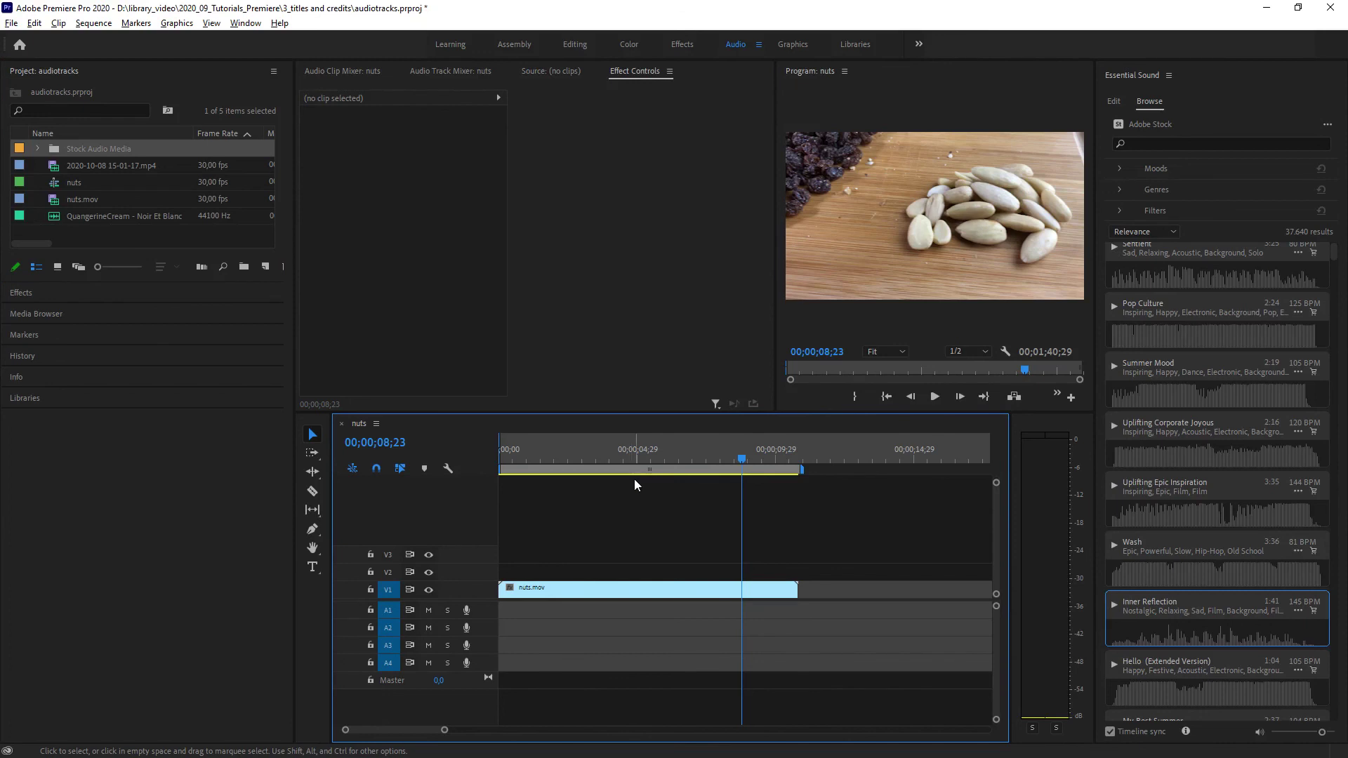
click(575, 44)
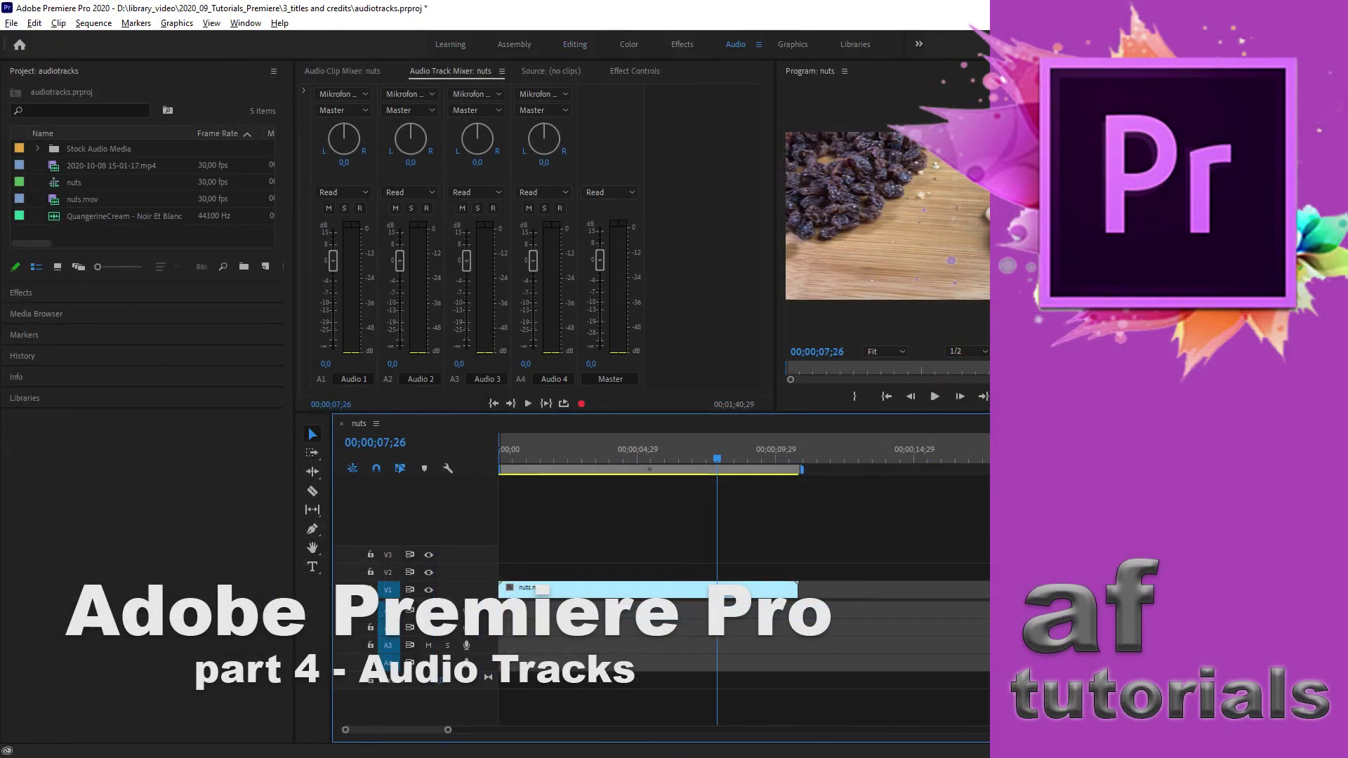